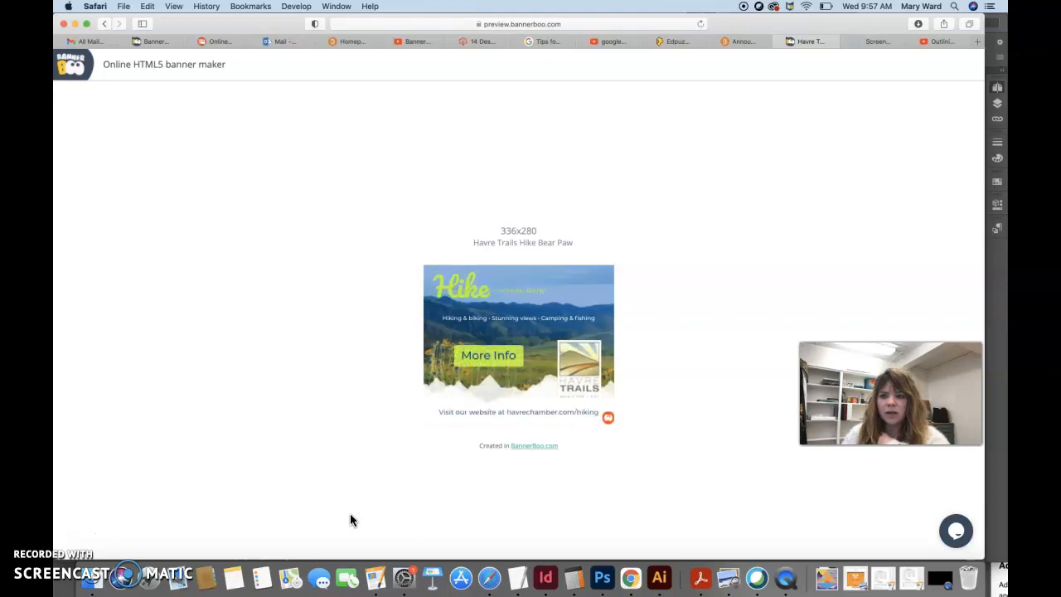
Open the BannerBoo website in a new browser tab
click(426, 420)
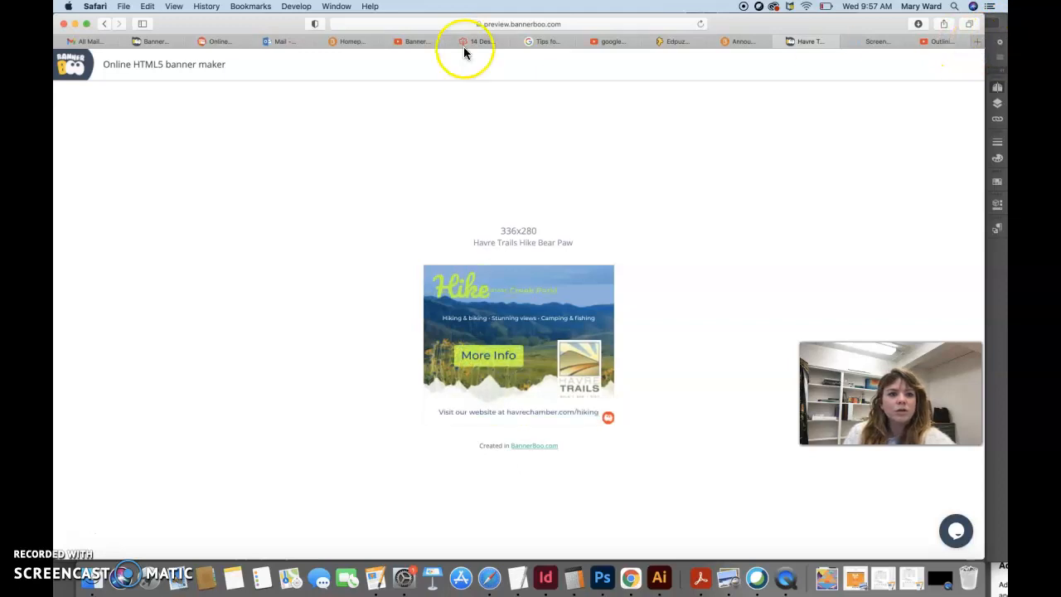
click(977, 42)
text(bannerbo)
key(Return)
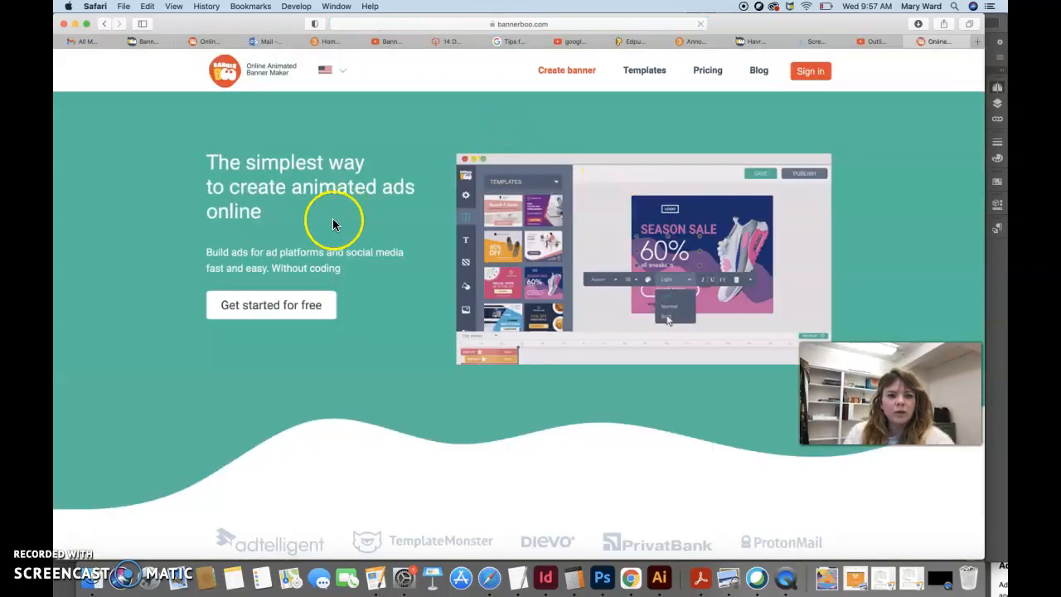
Sign in to BannerBoo through Facebook with the saved account password
click(820, 72)
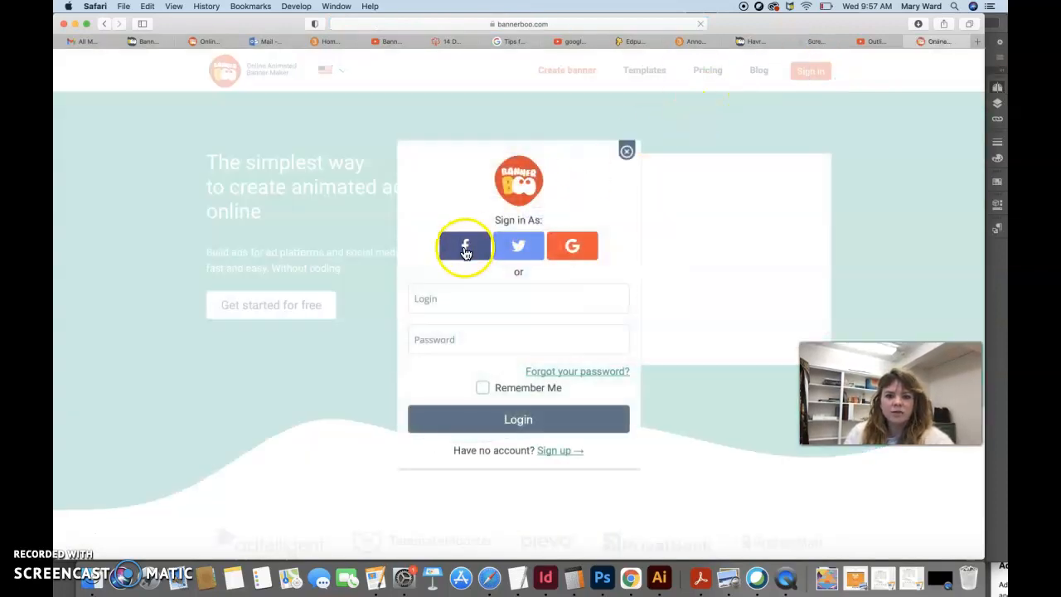
click(464, 245)
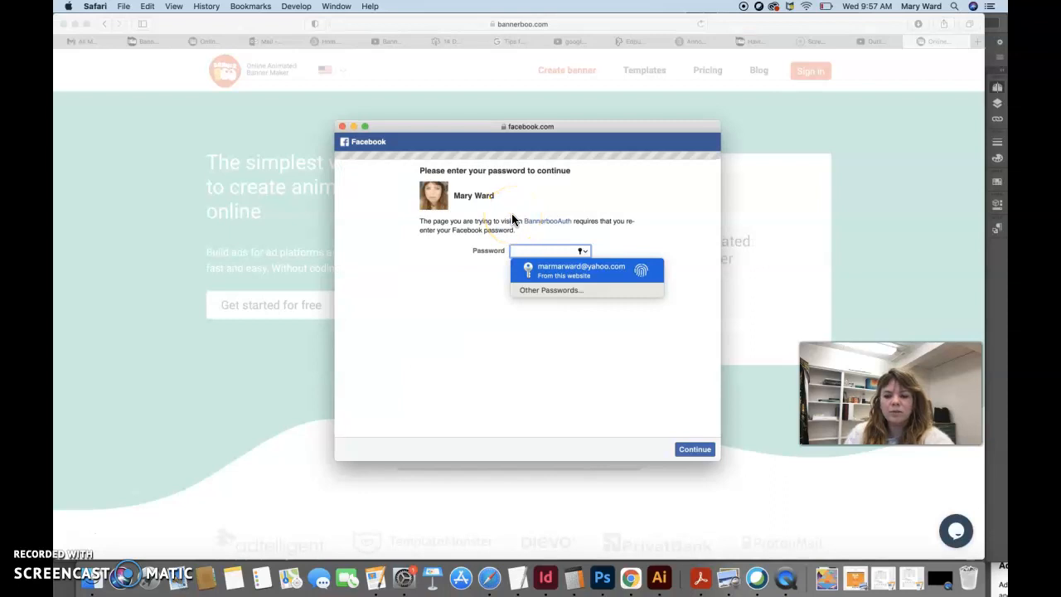
click(615, 272)
key(Return)
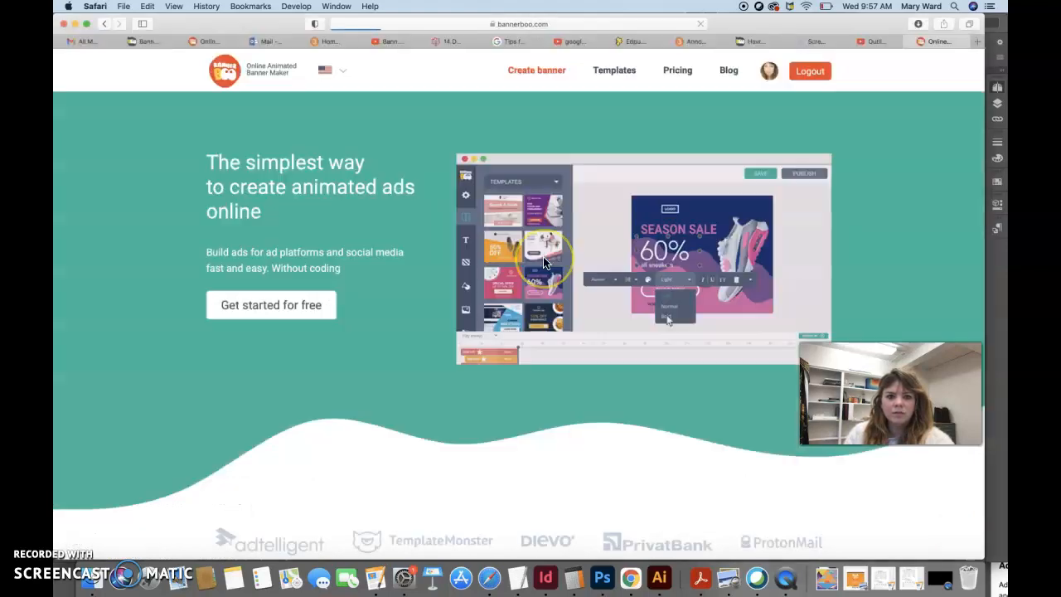
Start creating a new banner from the BannerBoo home page
scroll(453, 329, down, 5)
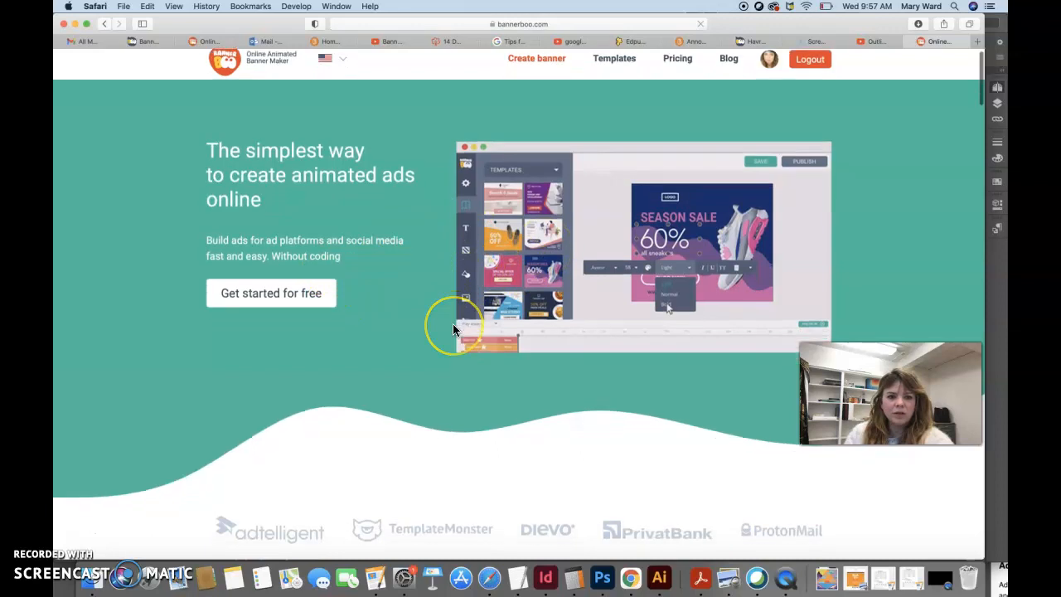
scroll(453, 329, up, 5)
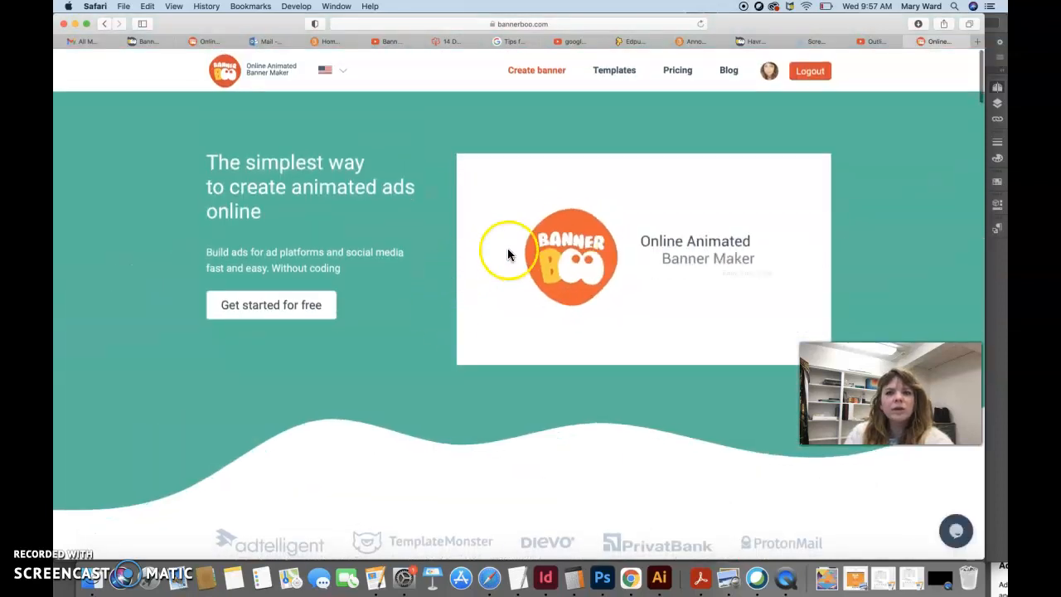
click(538, 74)
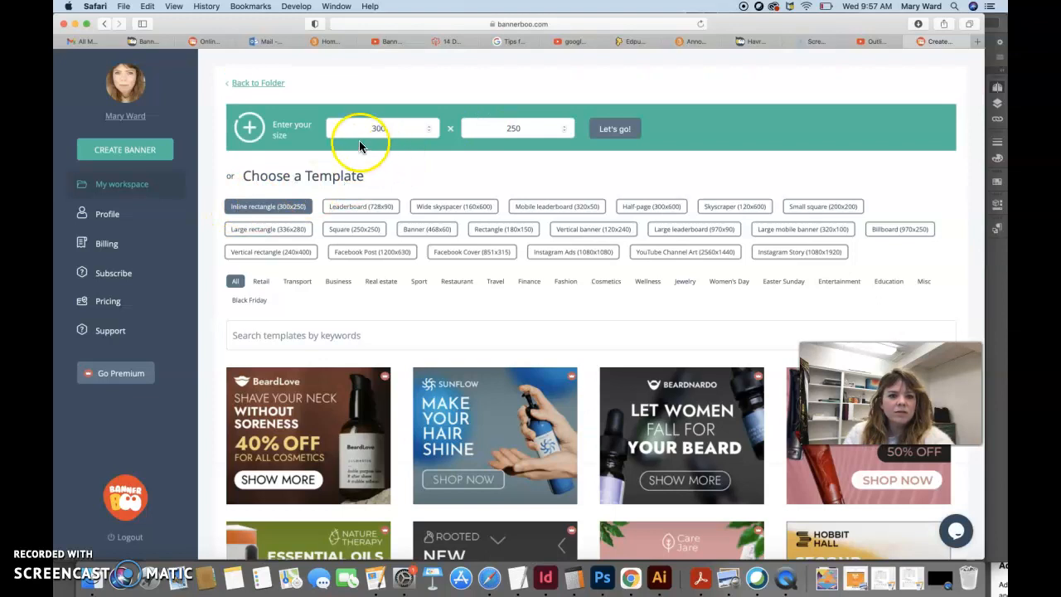
Look over the custom size fields, preset sizes and ready-made 300x250 banner templates
mouse_move(452, 381)
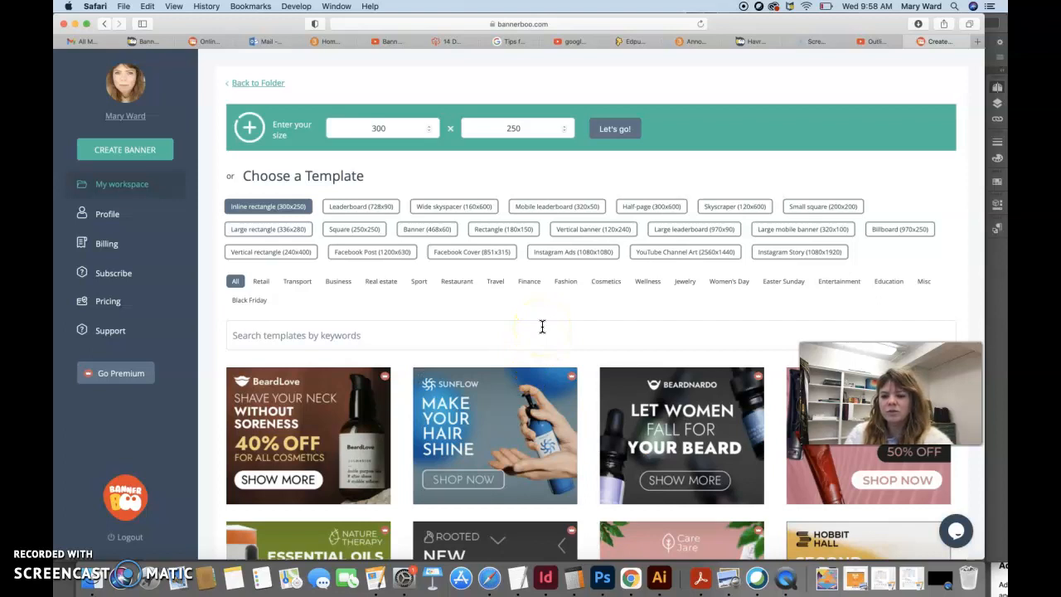
scroll(542, 327, down, 2)
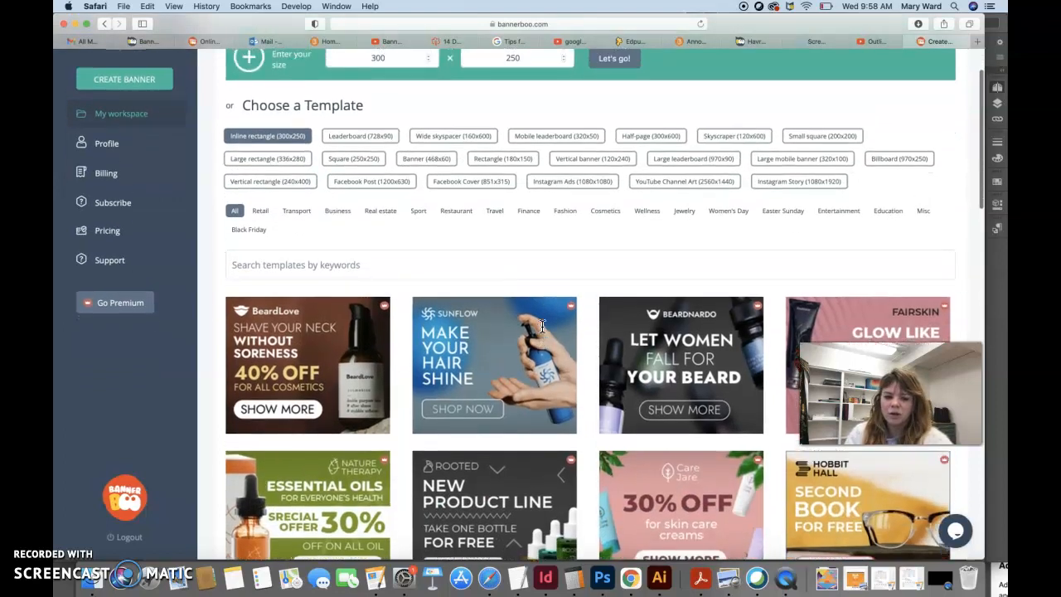
scroll(542, 326, up, 2)
scroll(542, 327, down, 4)
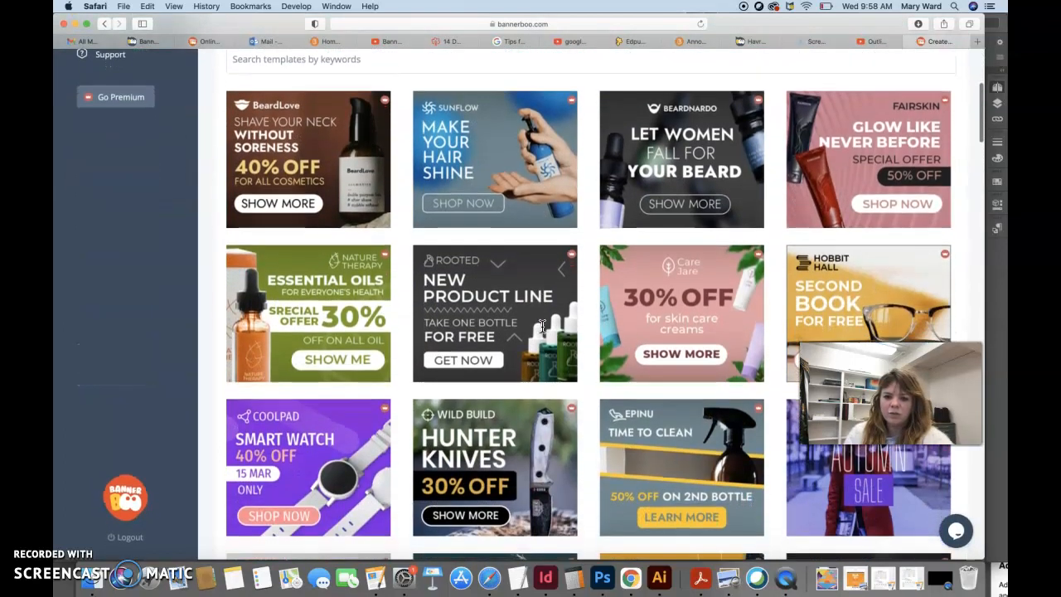
scroll(542, 327, up, 4)
click(359, 162)
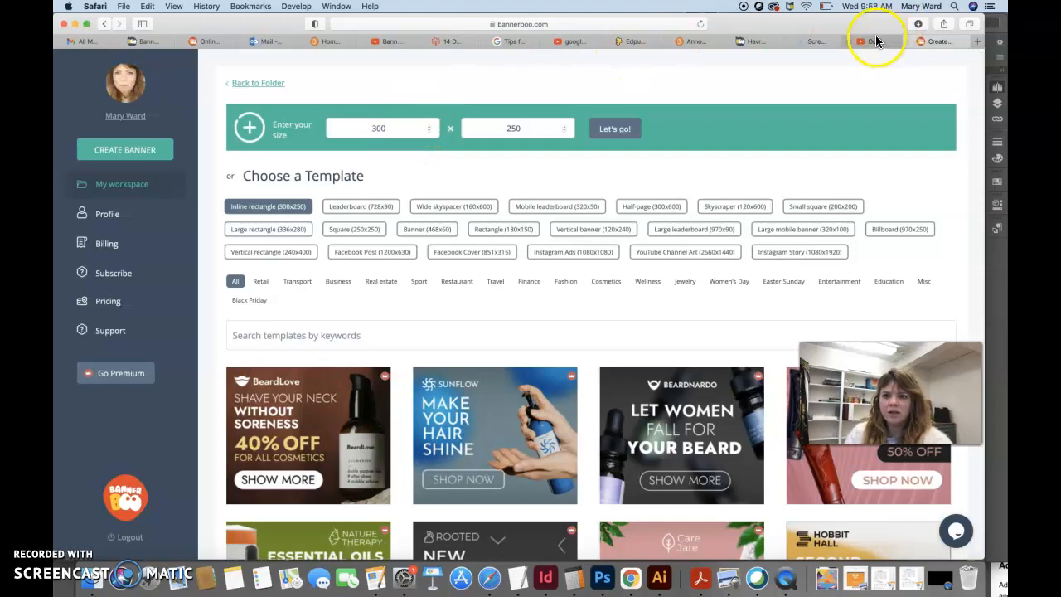
Check the size settings of the existing Havre Trails Hike Bear Paw banner
click(149, 43)
click(70, 96)
drag(103, 121, 130, 131)
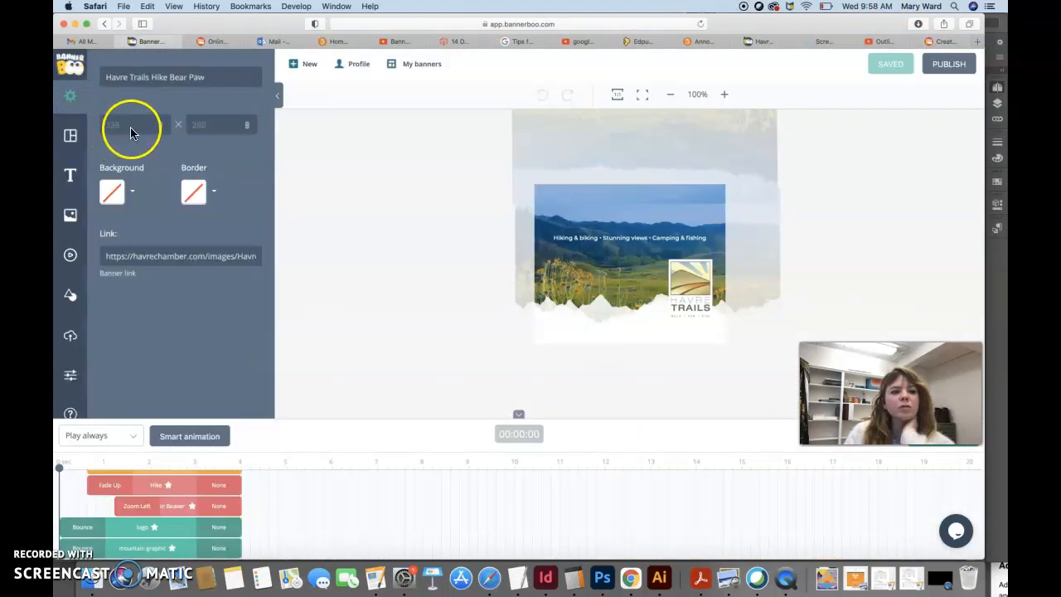
Return to the banner creation page, choose the Large rectangle preset and create a blank banner with a custom size of 336 x 280
click(949, 43)
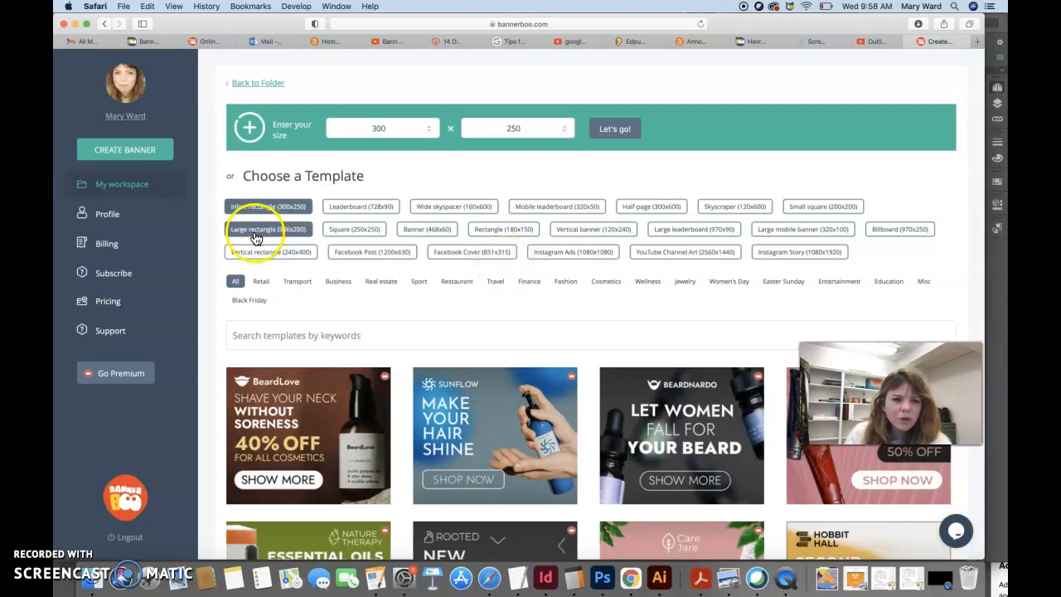
click(261, 234)
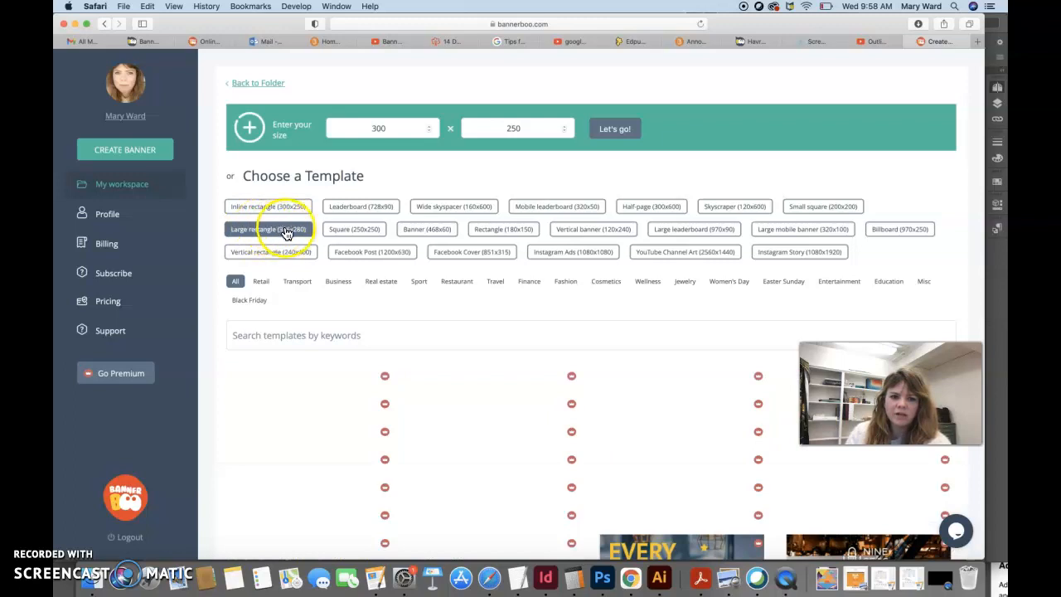
drag(395, 128, 378, 128)
text(336)
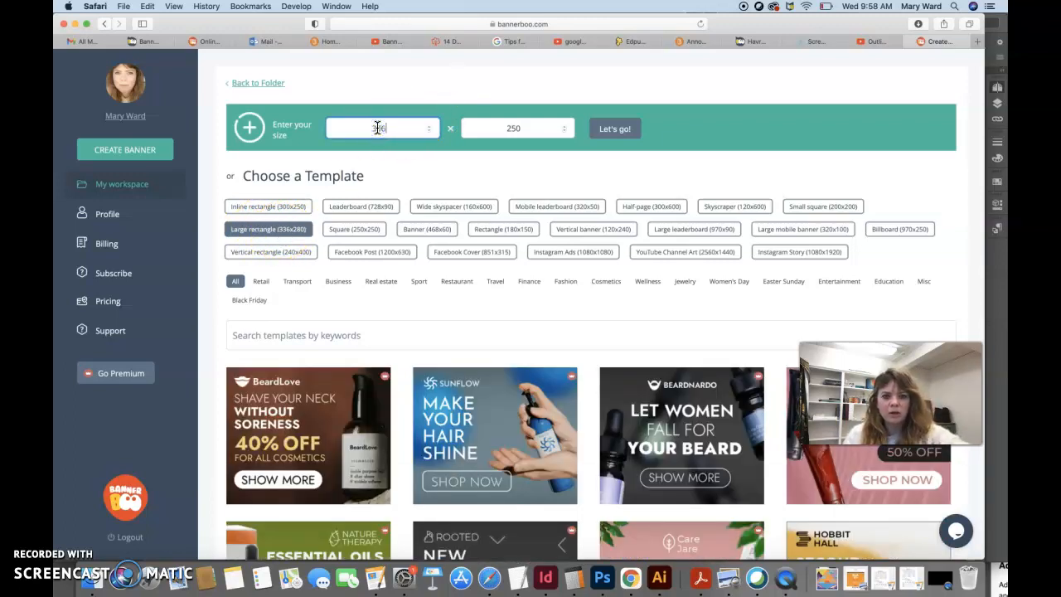
drag(526, 128, 475, 129)
text(2)
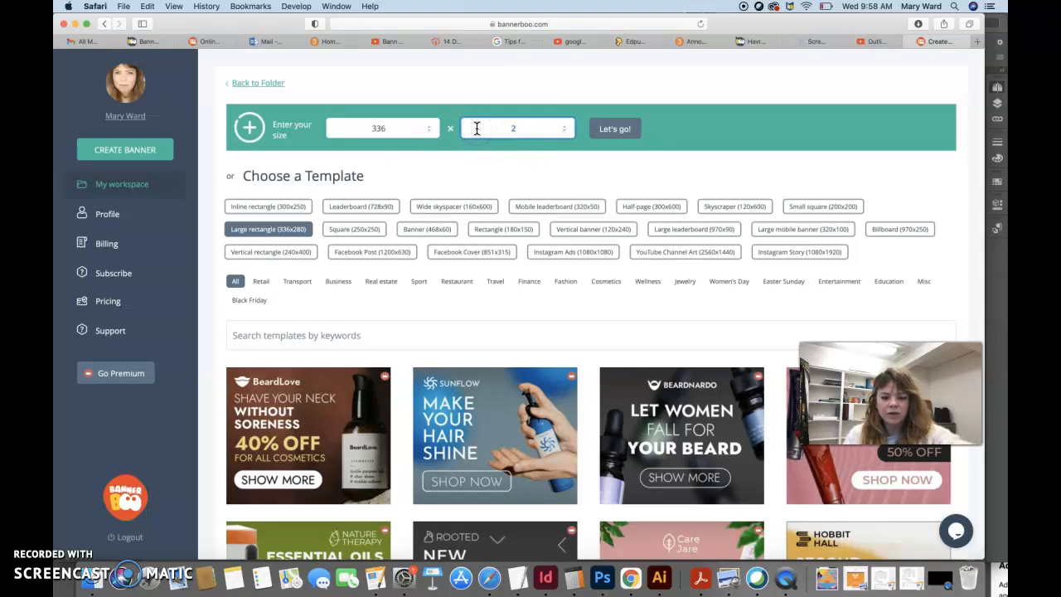
text(80)
key(XF86MonBrightnessUp)
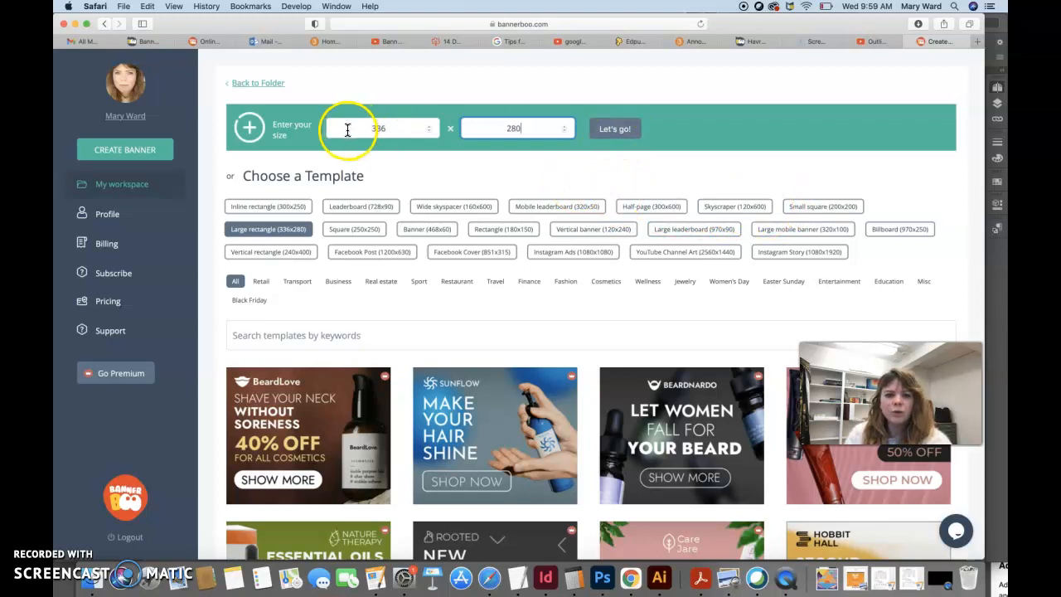
click(619, 133)
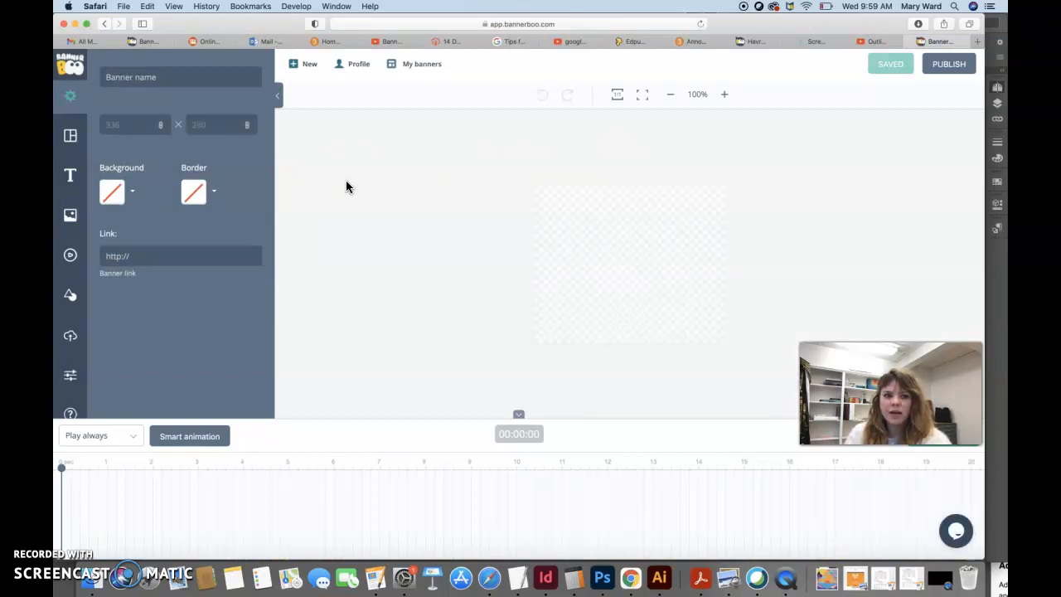
Name the new banner HavreTrailsWebAd
click(133, 77)
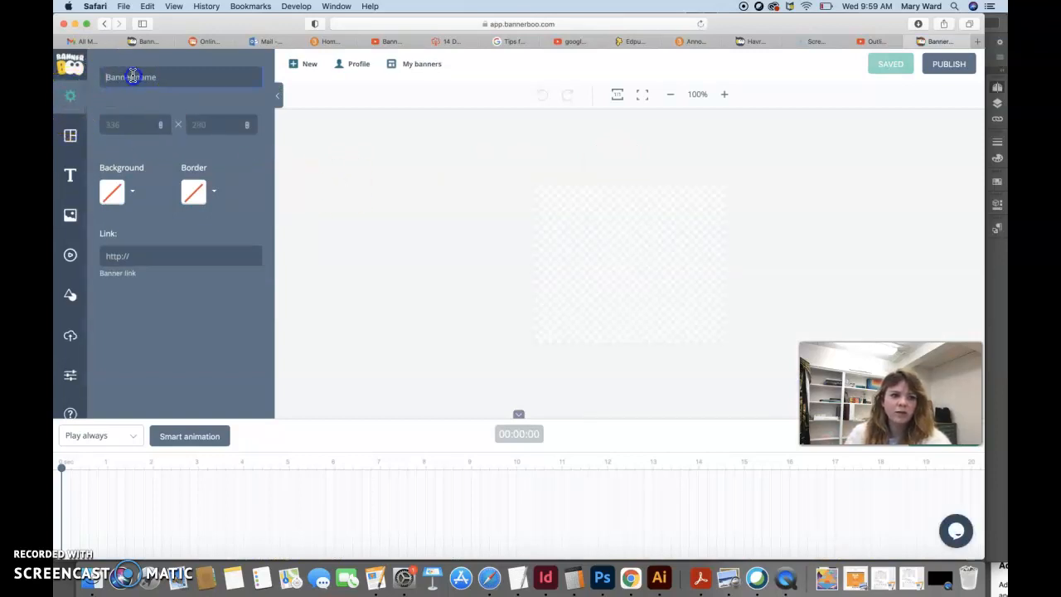
text(Havre)
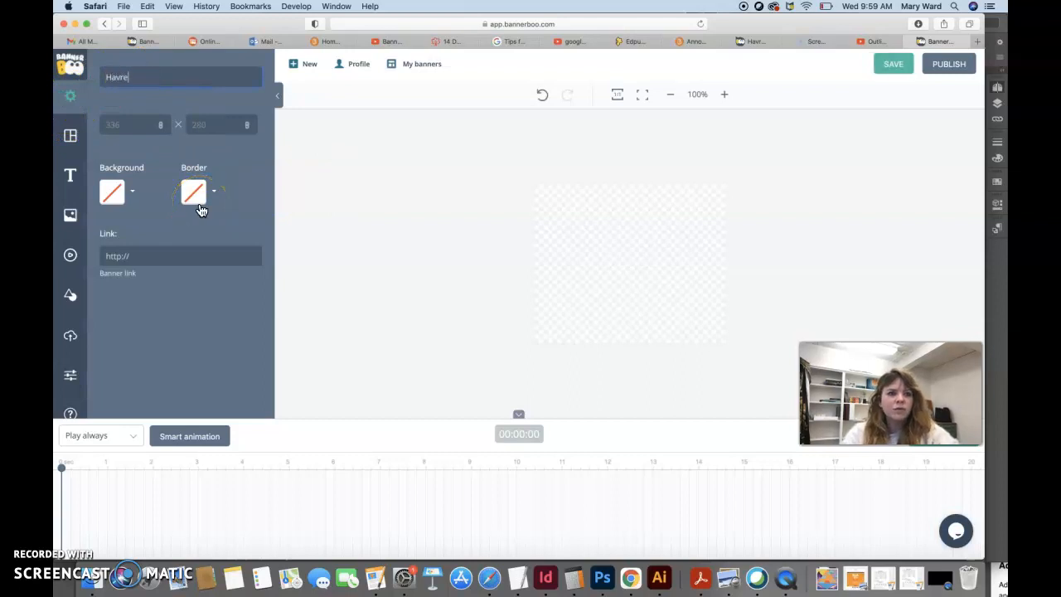
text(TrailsWebAd)
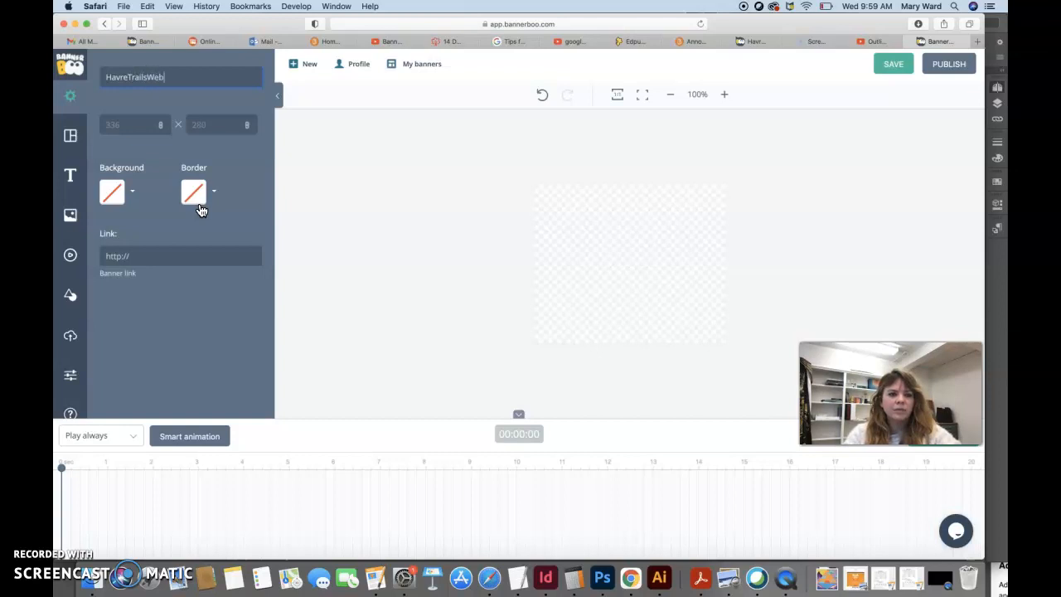
Copy the address havrechamber.com/hiking from the website text line in the existing Havre Trails Hike Bear Paw banner
click(139, 259)
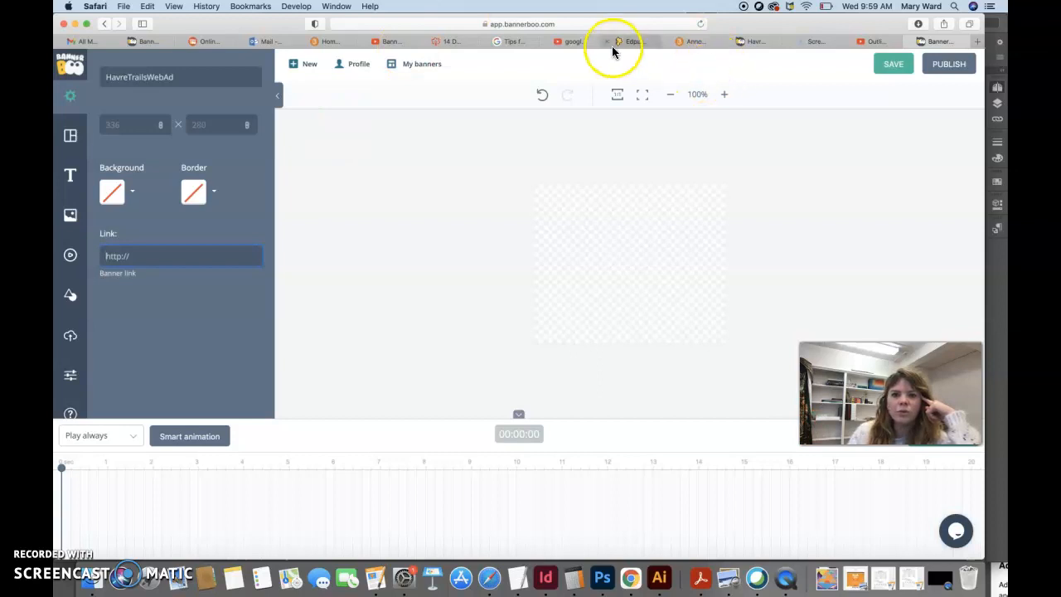
click(209, 41)
click(143, 41)
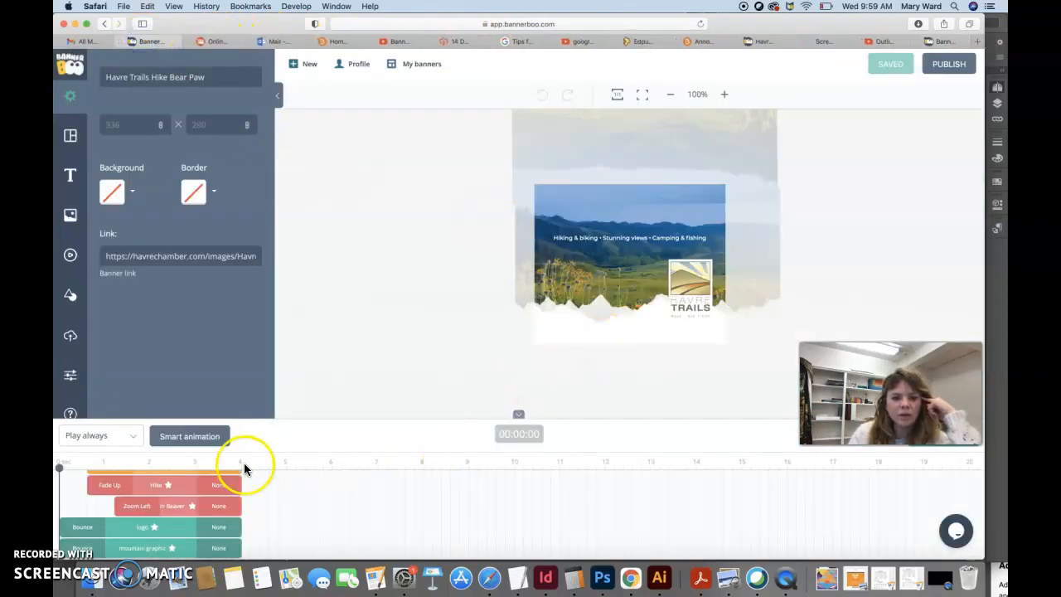
drag(60, 467, 145, 467)
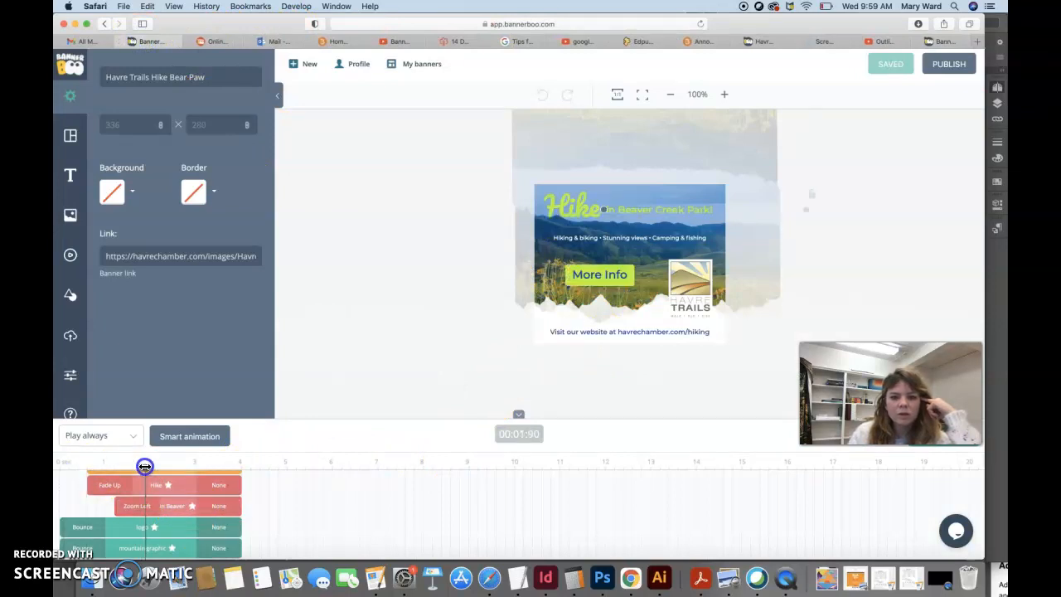
double_click(622, 331)
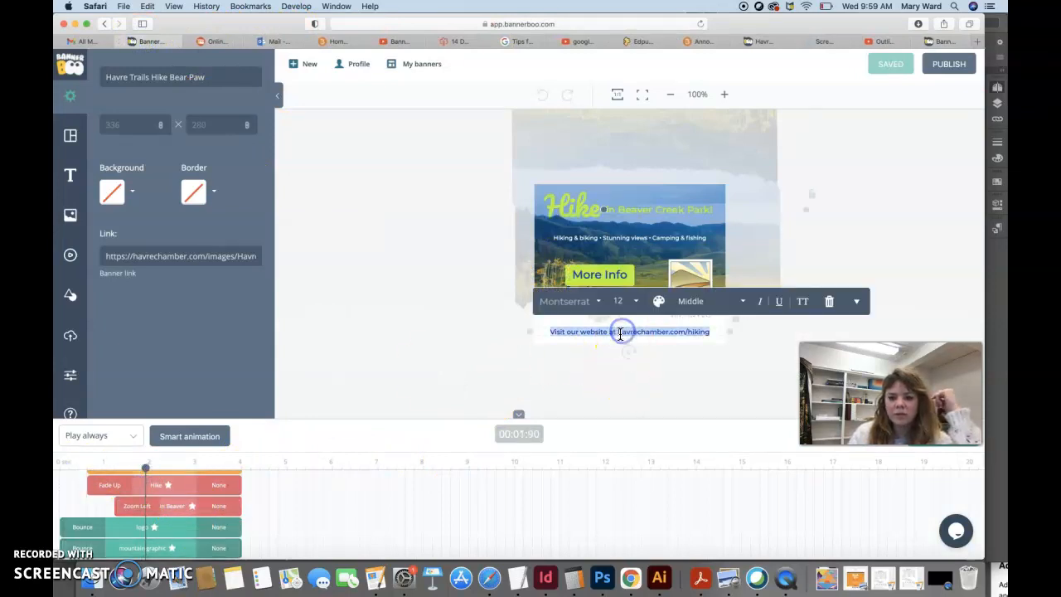
double_click(624, 331)
double_click(620, 330)
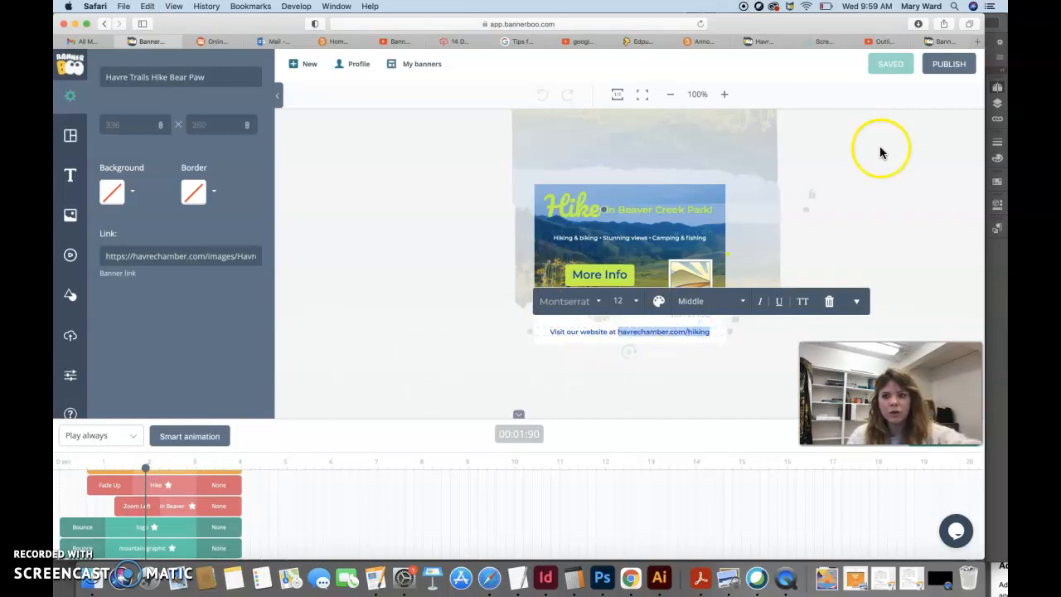
Open havrechamber.com/hiking in a new browser tab and copy the full address of the loaded trails brochure
click(976, 42)
text(havrechamber.com/hiking)
key(Return)
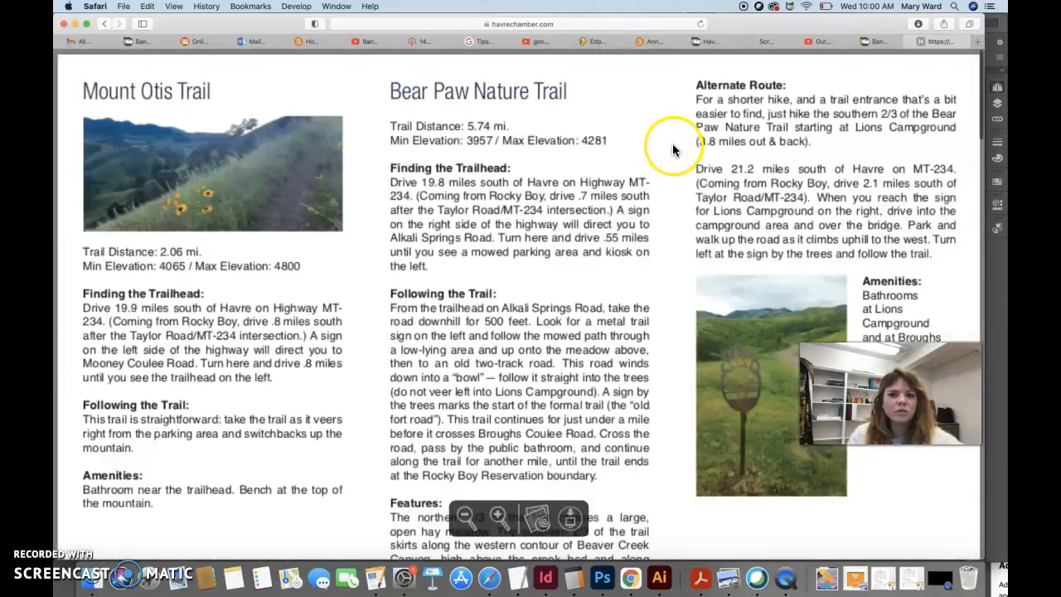
click(593, 23)
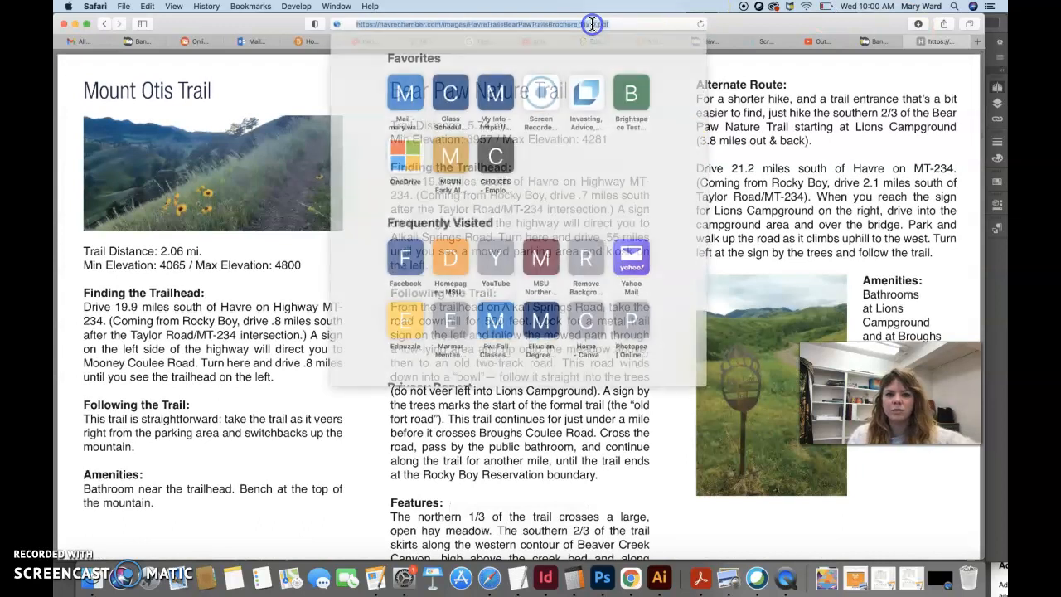
Paste the copied havrechamber.com brochure address as the HavreTrailsWebAd banner's link
click(881, 41)
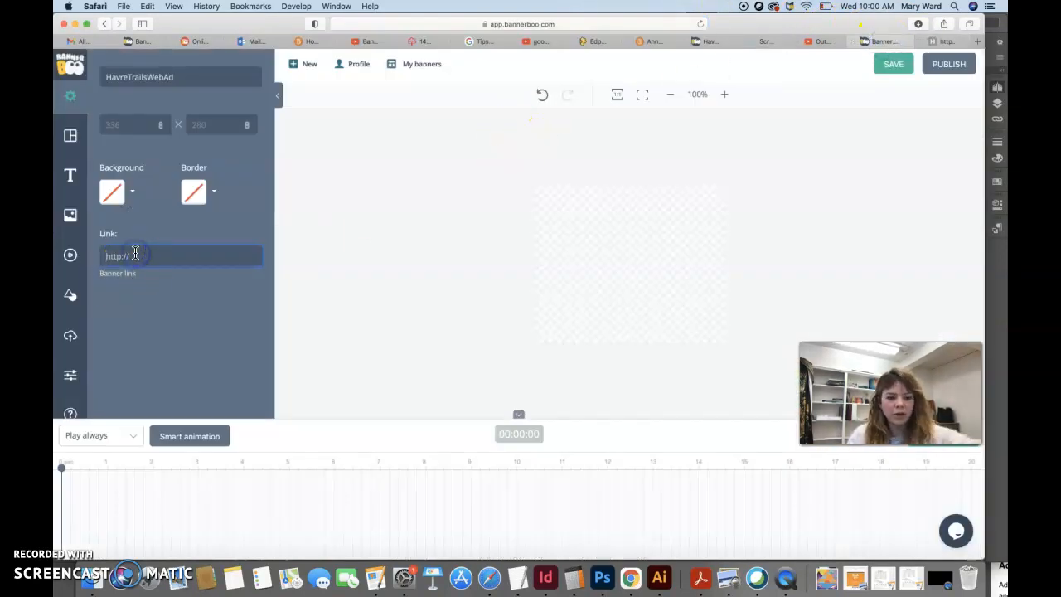
key(super+v)
click(175, 305)
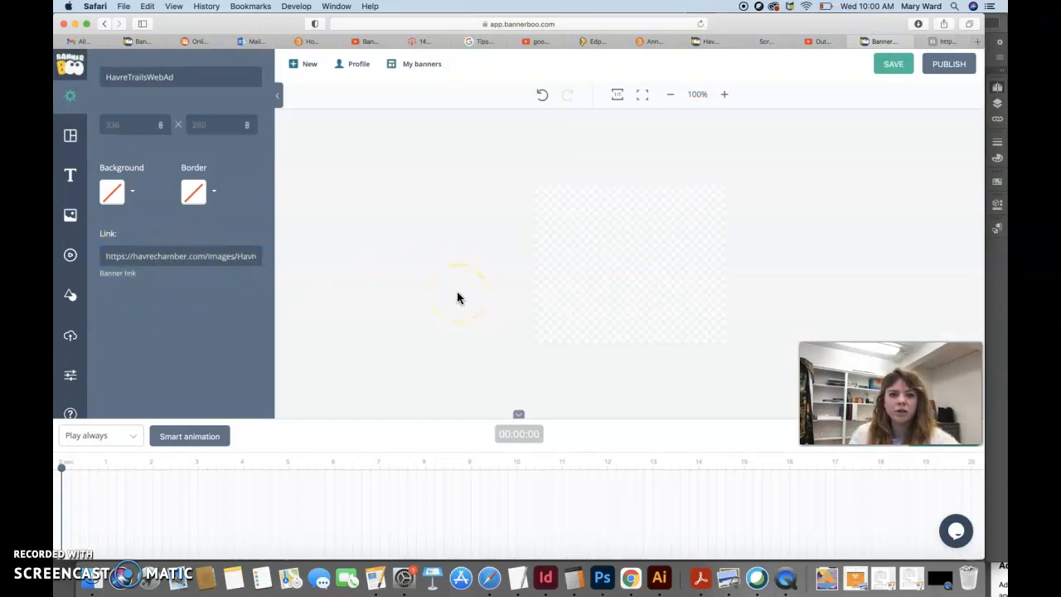
click(73, 539)
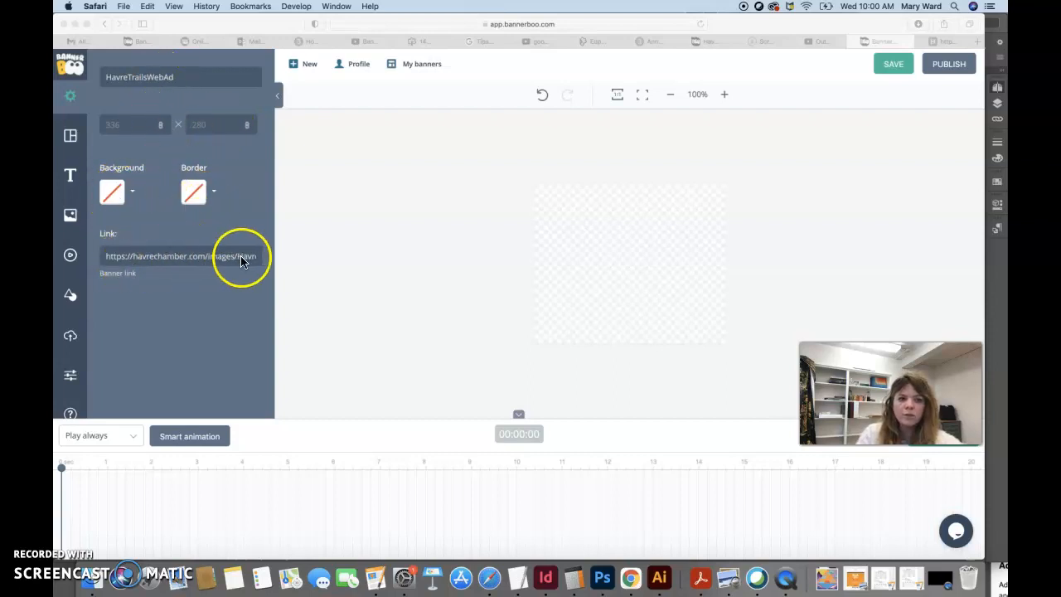
Examine the editor's template, text, photo, video, shape, upload, grid and help tools for building the banner
click(71, 140)
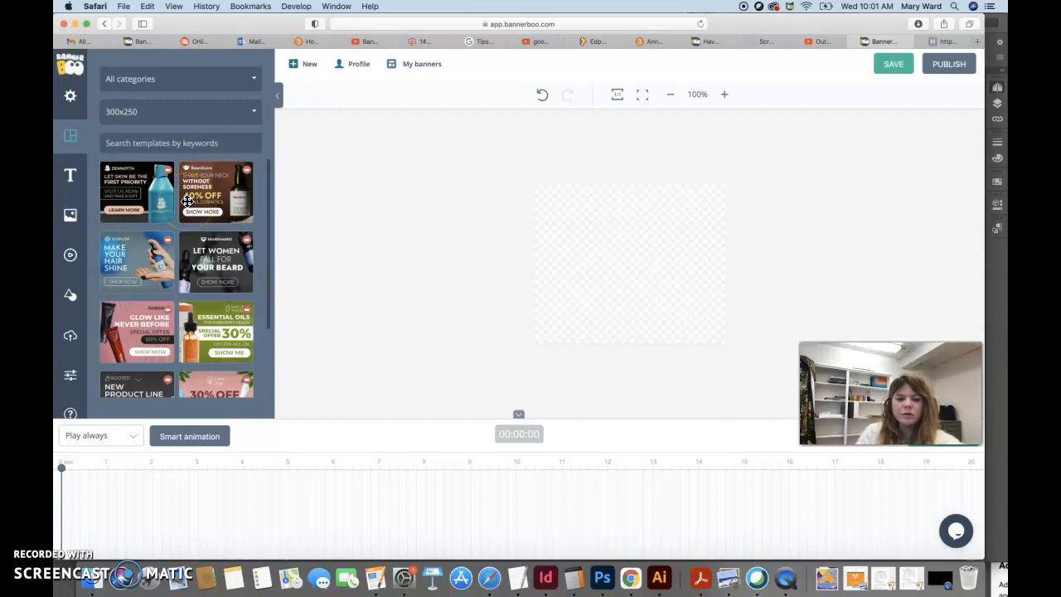
click(71, 184)
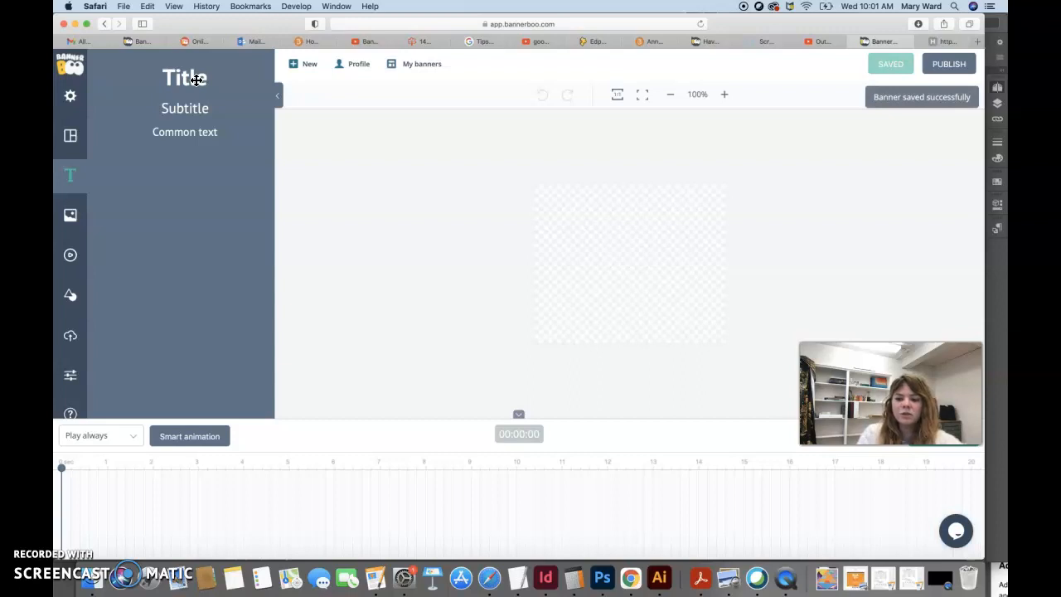
click(71, 217)
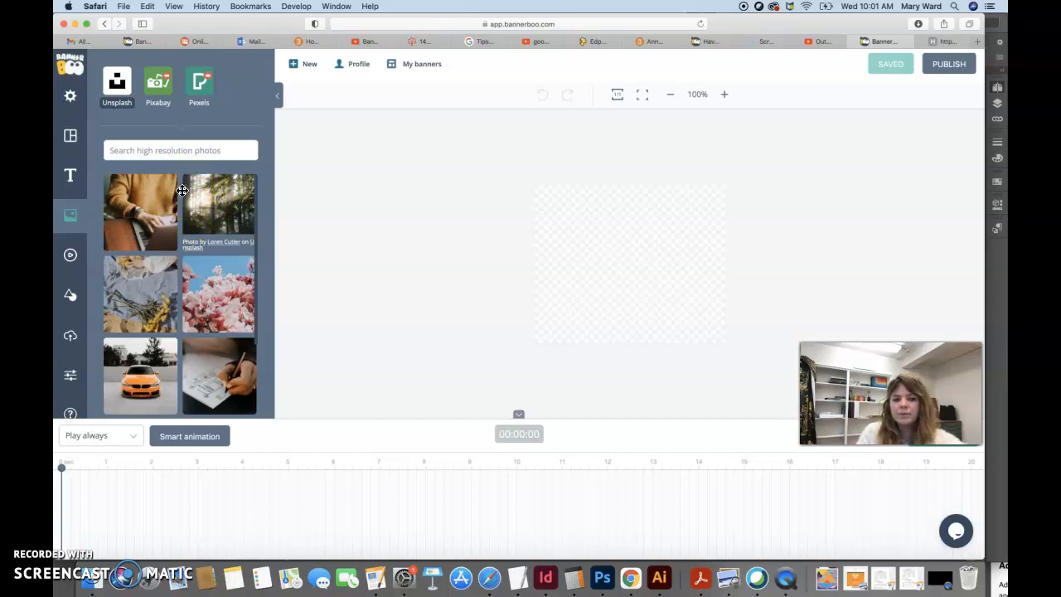
click(75, 267)
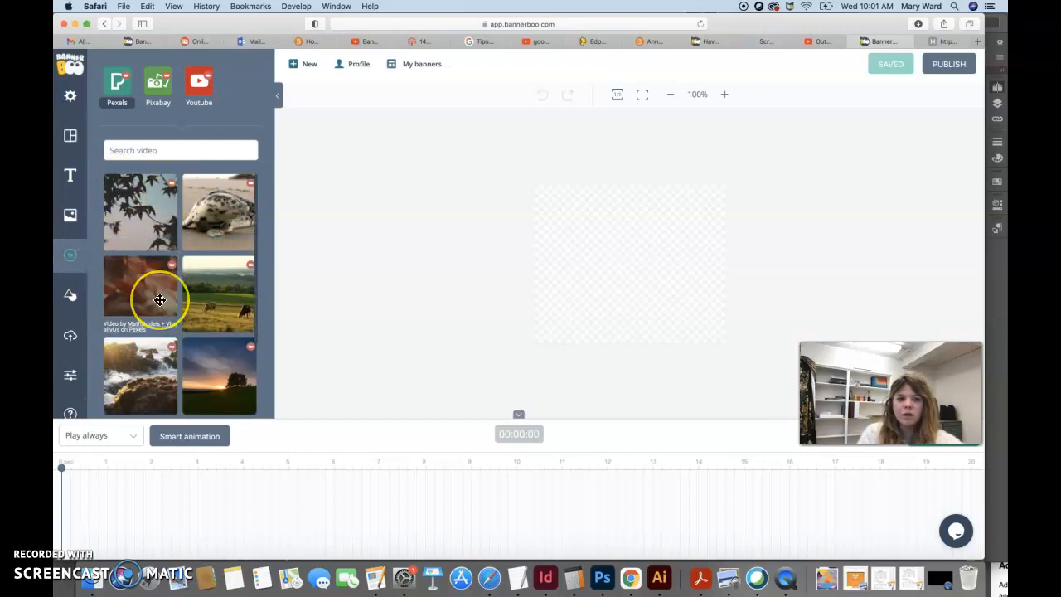
scroll(159, 300, down, 3)
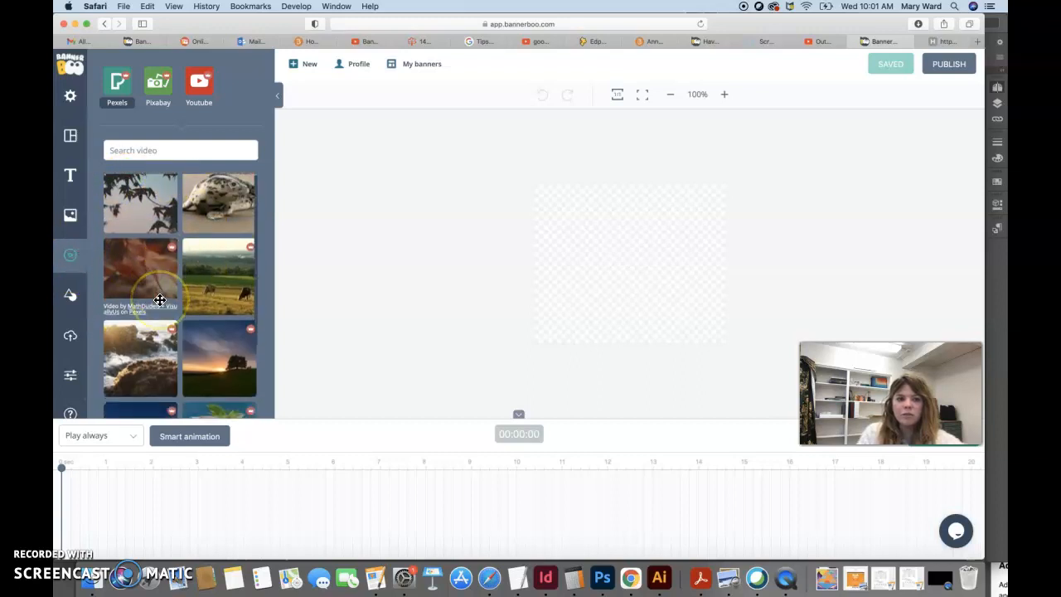
click(70, 296)
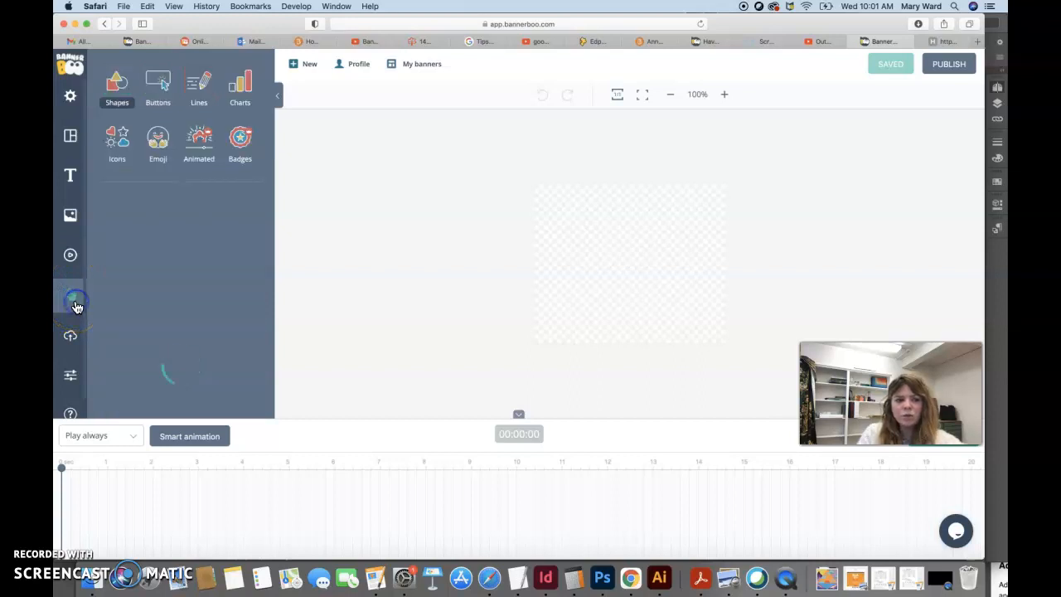
click(197, 88)
click(164, 93)
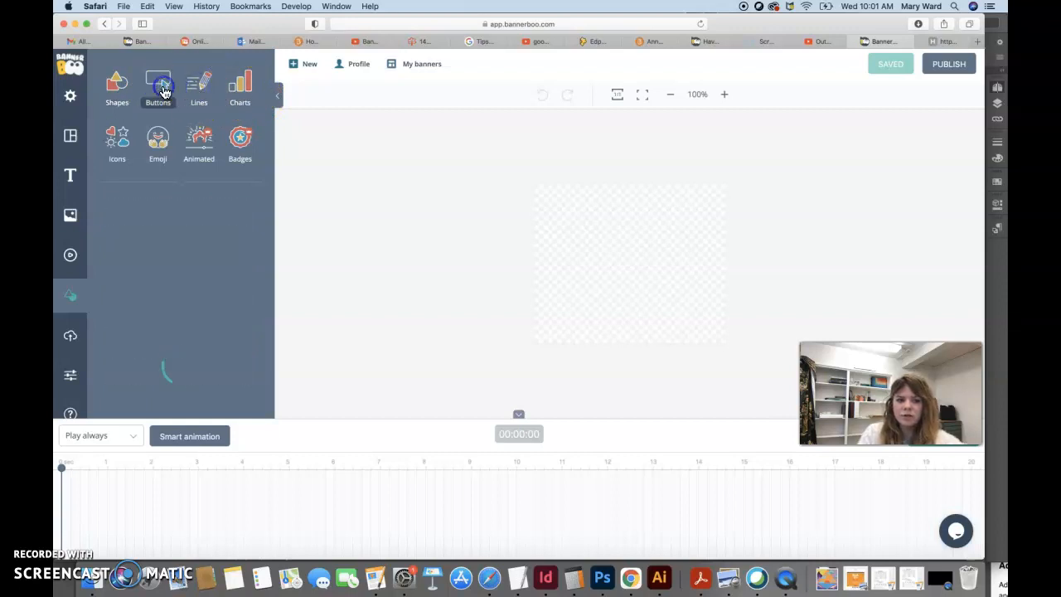
click(124, 94)
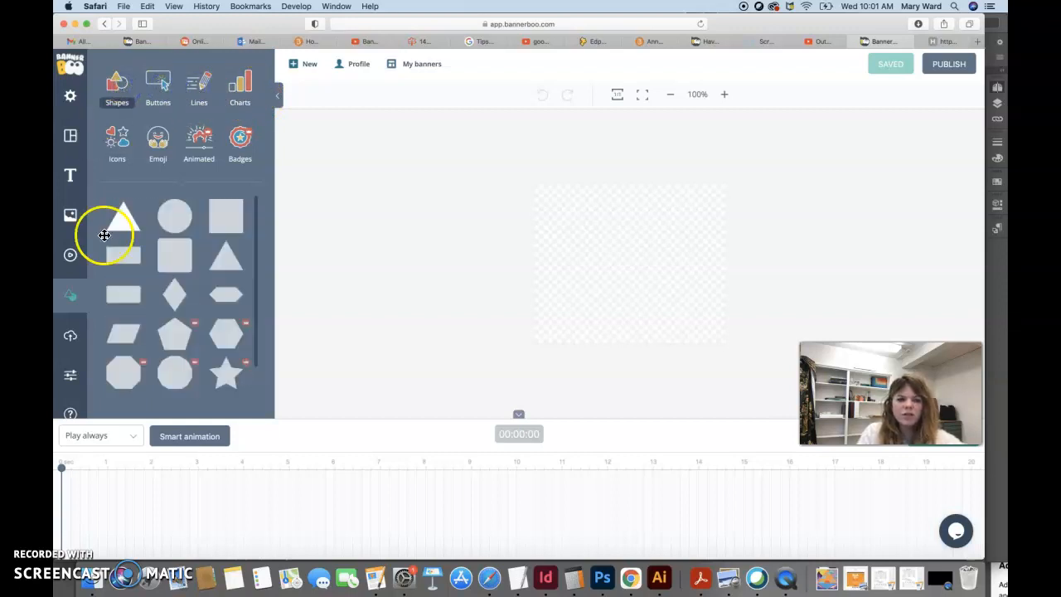
click(71, 342)
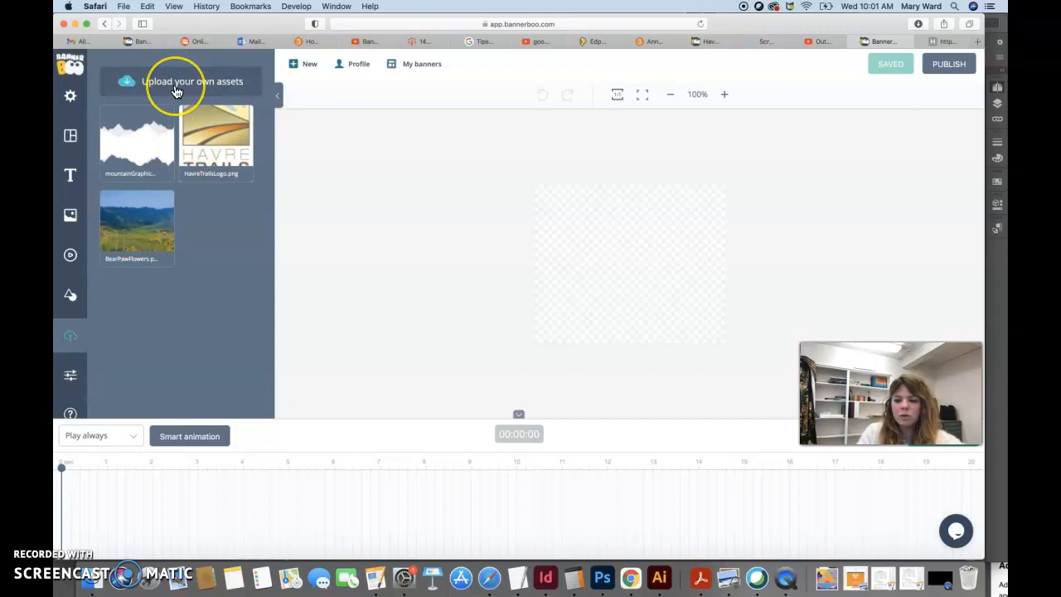
click(69, 379)
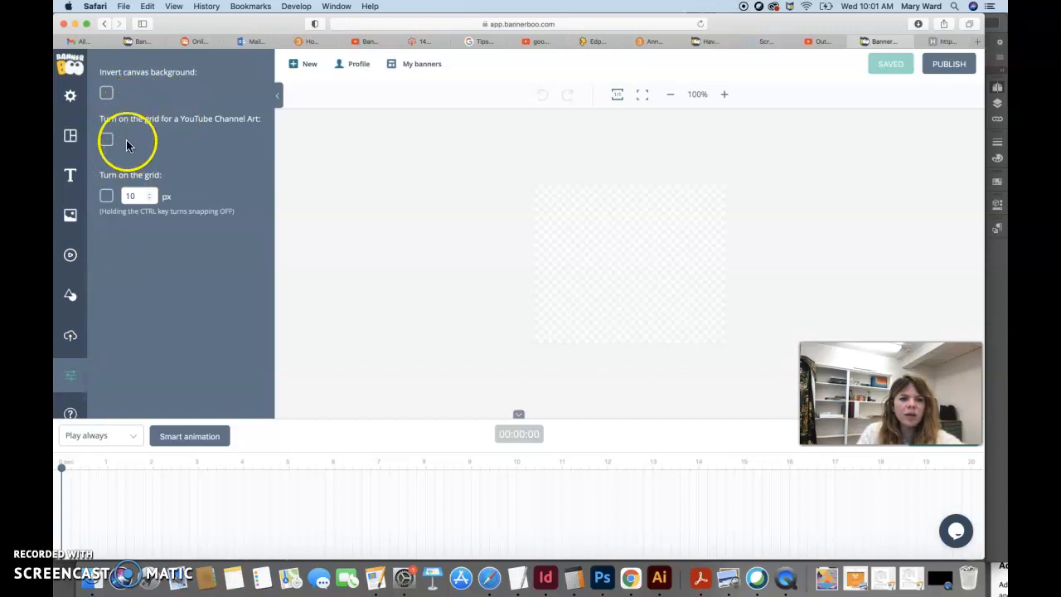
click(72, 414)
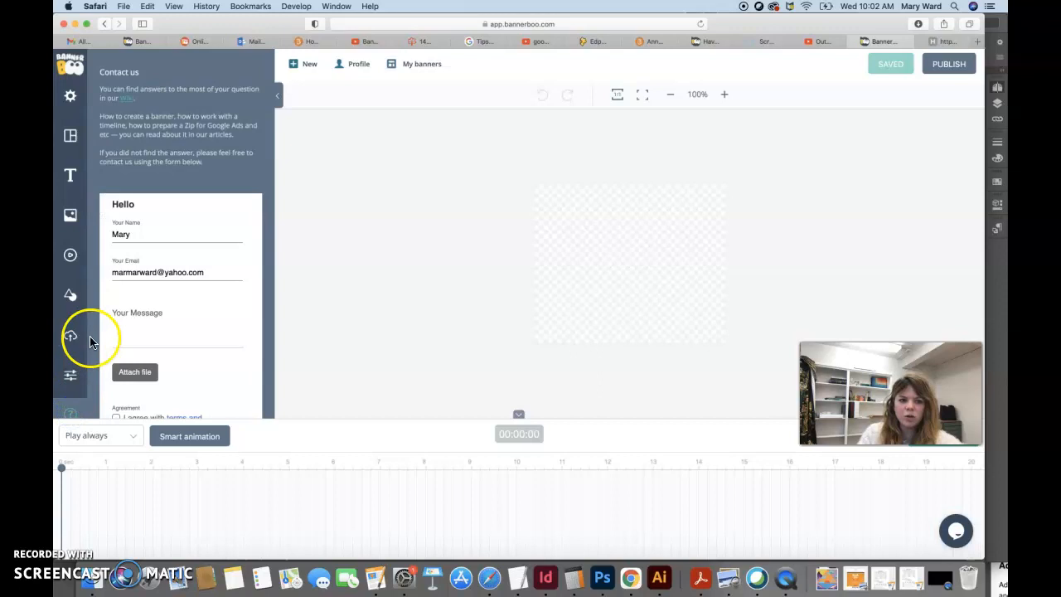
Review HavreTrailsLogo.png, BearPawFlowers.png and mountainGraphic2-01.png in the BannerBoo Web Ad folder as upload candidates, without uploading any
click(70, 217)
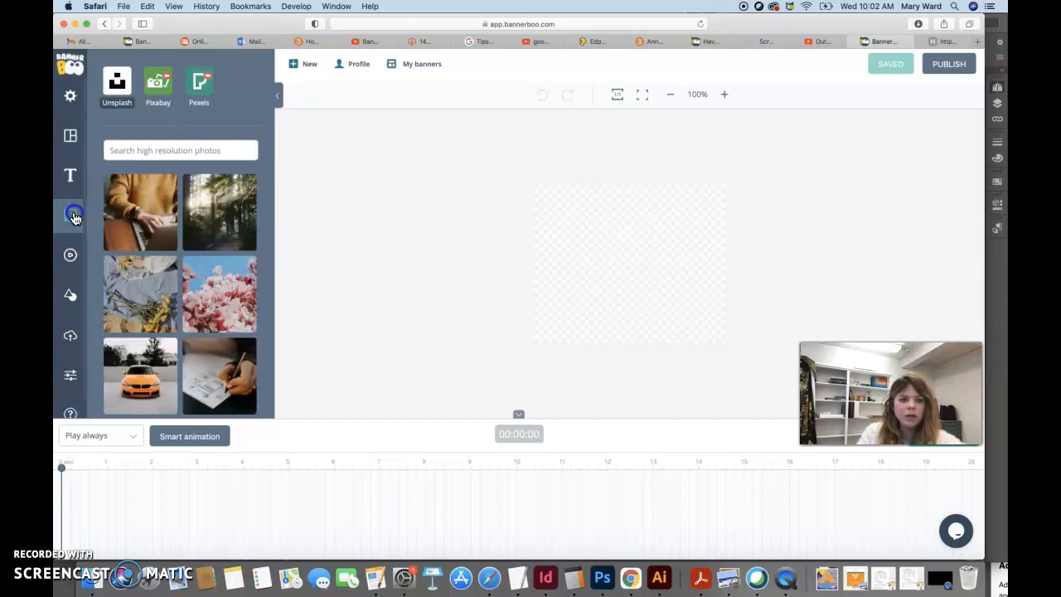
click(75, 336)
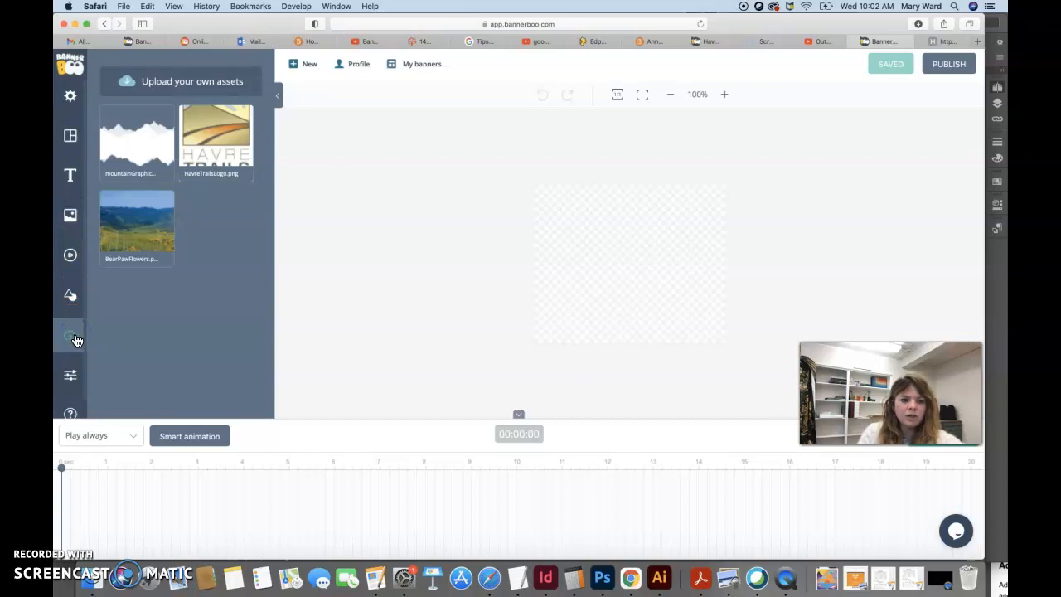
click(130, 83)
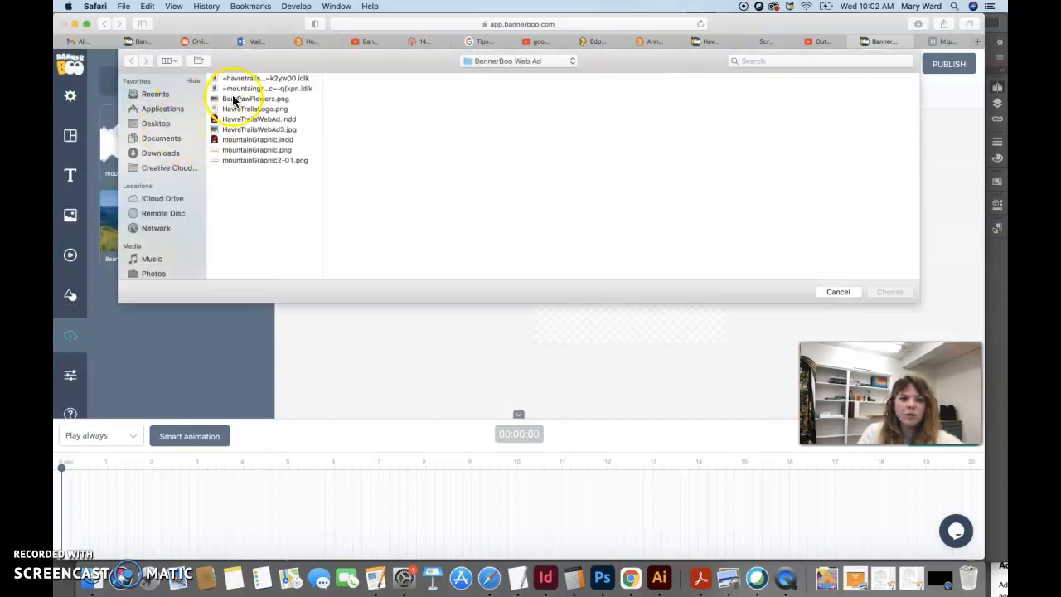
click(244, 111)
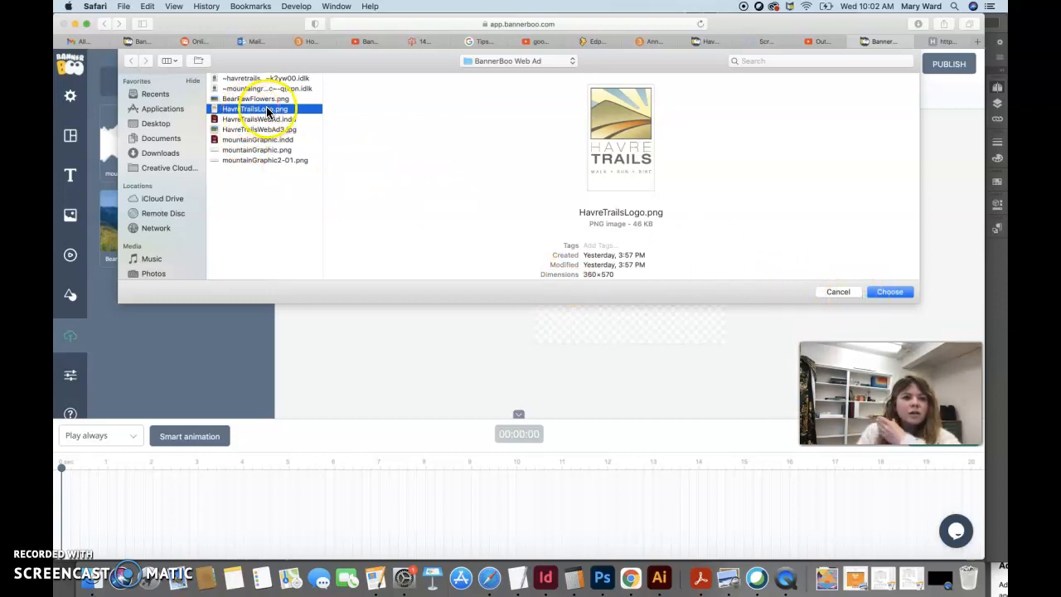
click(239, 98)
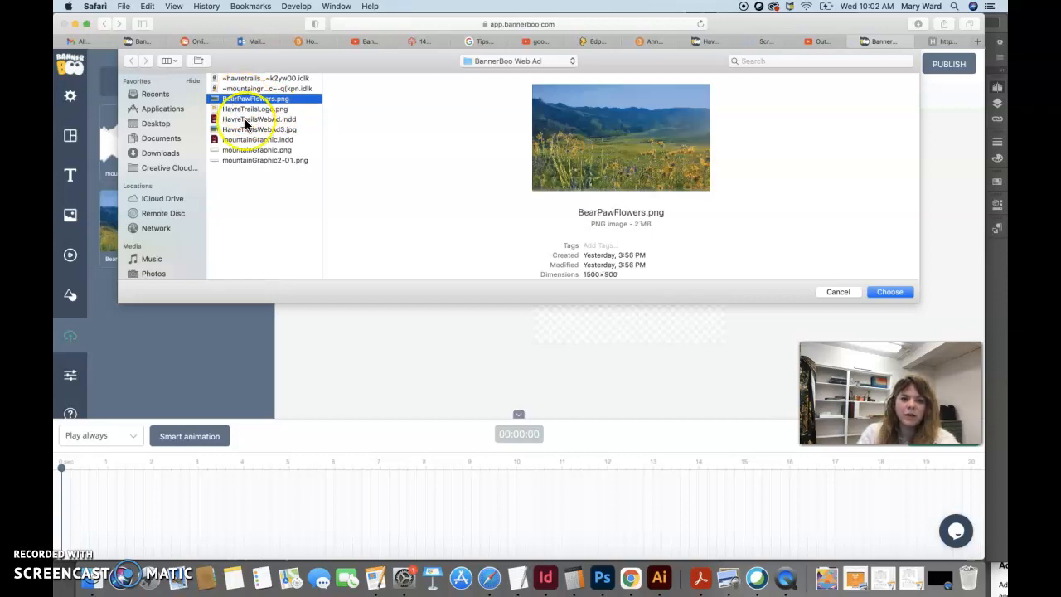
click(256, 160)
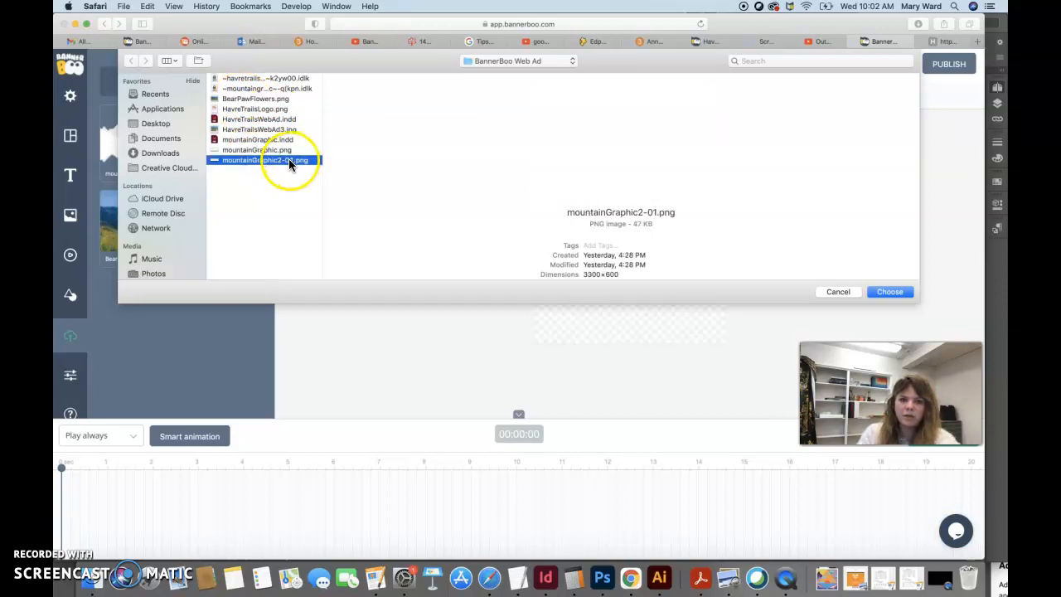
click(840, 292)
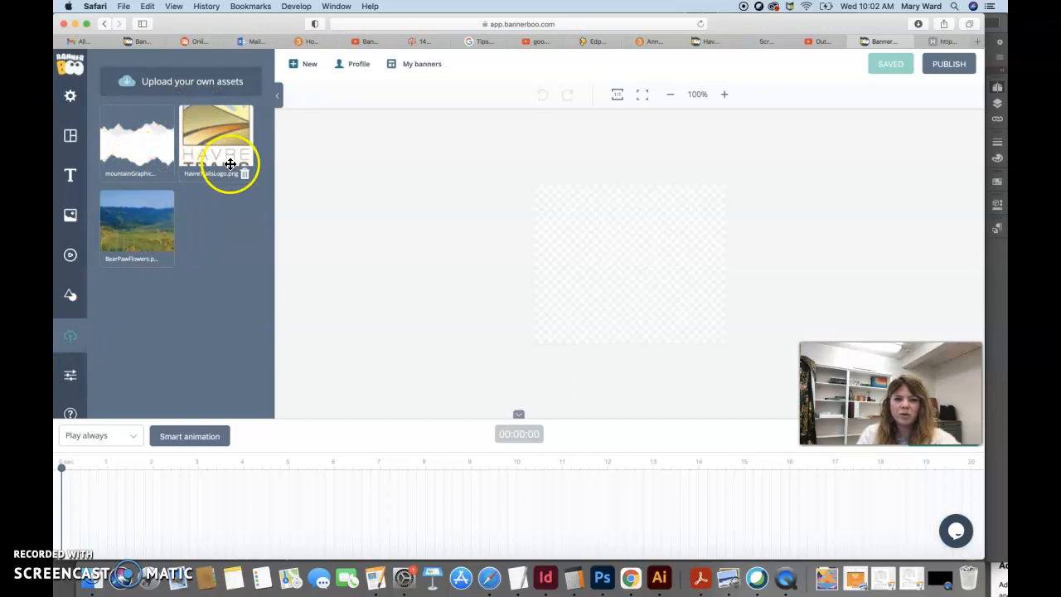
Place the uploaded BearPawFlowers photo on the canvas as the backdrop and shift it slightly right
click(136, 221)
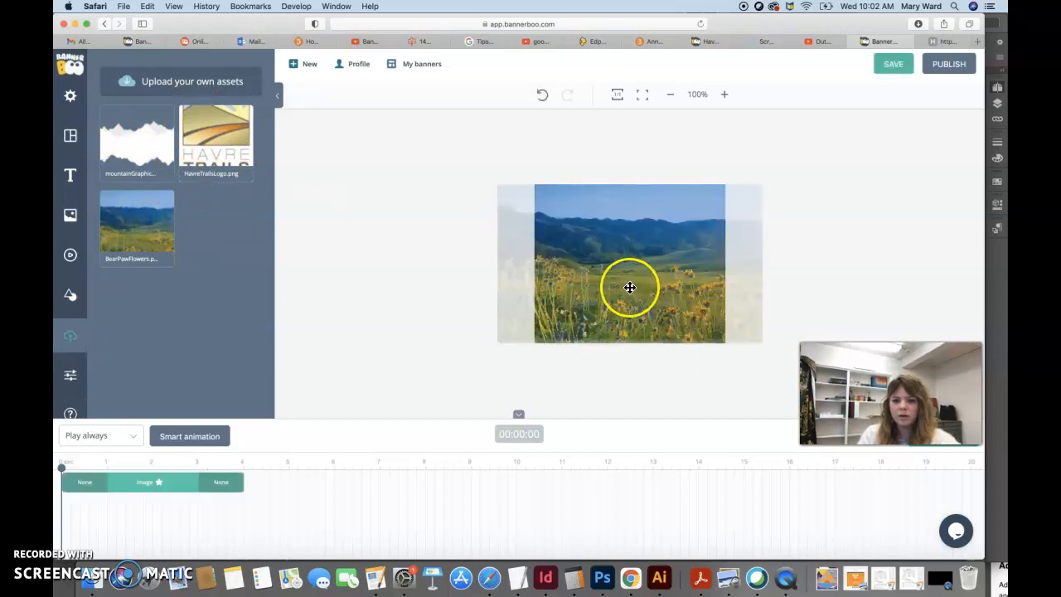
click(649, 269)
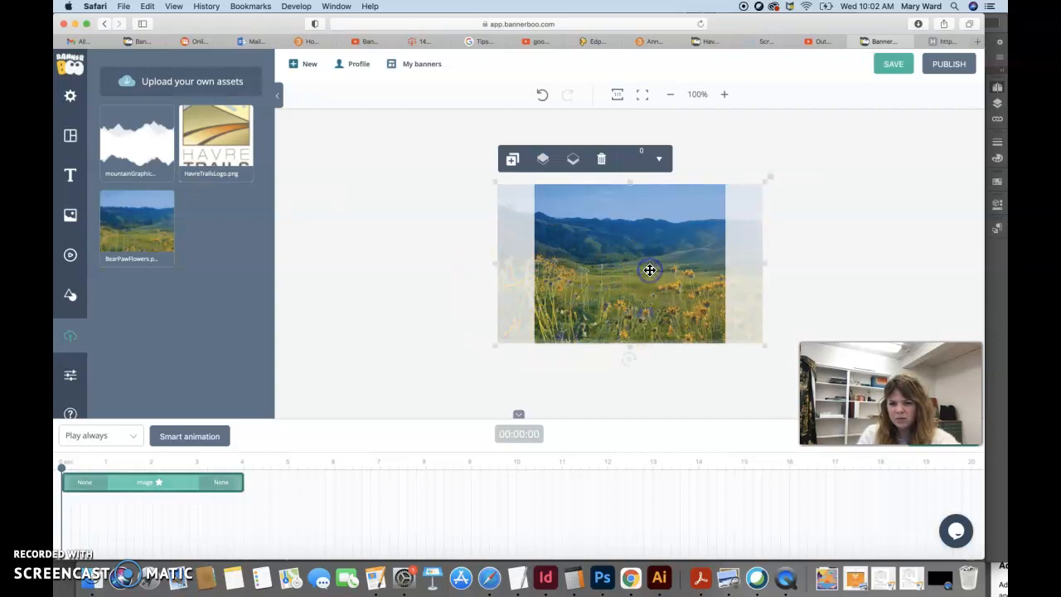
click(633, 357)
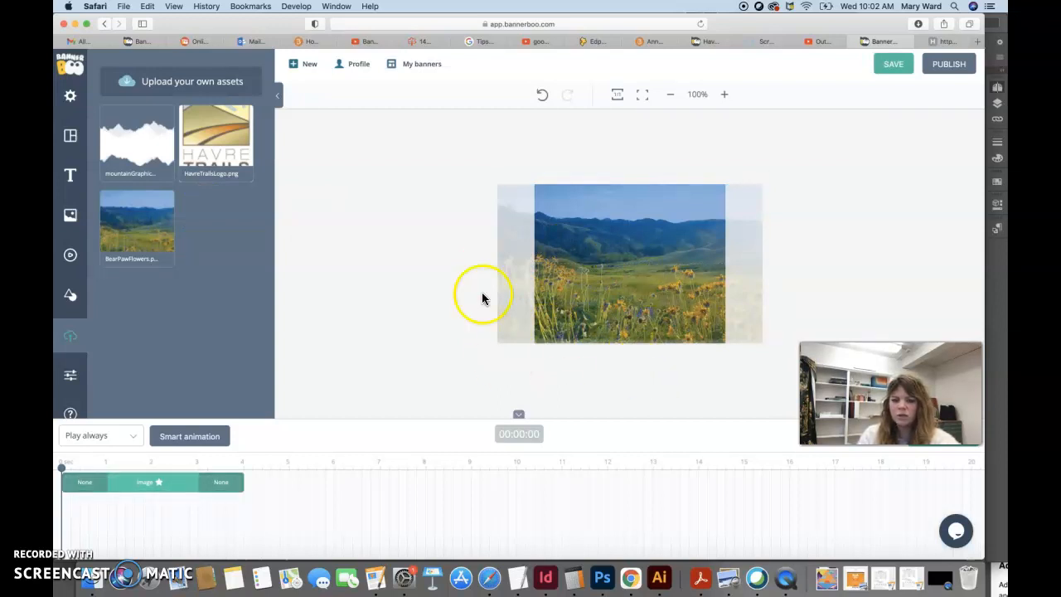
mouse_move(655, 303)
mouse_down()
mouse_move(616, 310)
mouse_move(682, 306)
mouse_move(667, 303)
mouse_up()
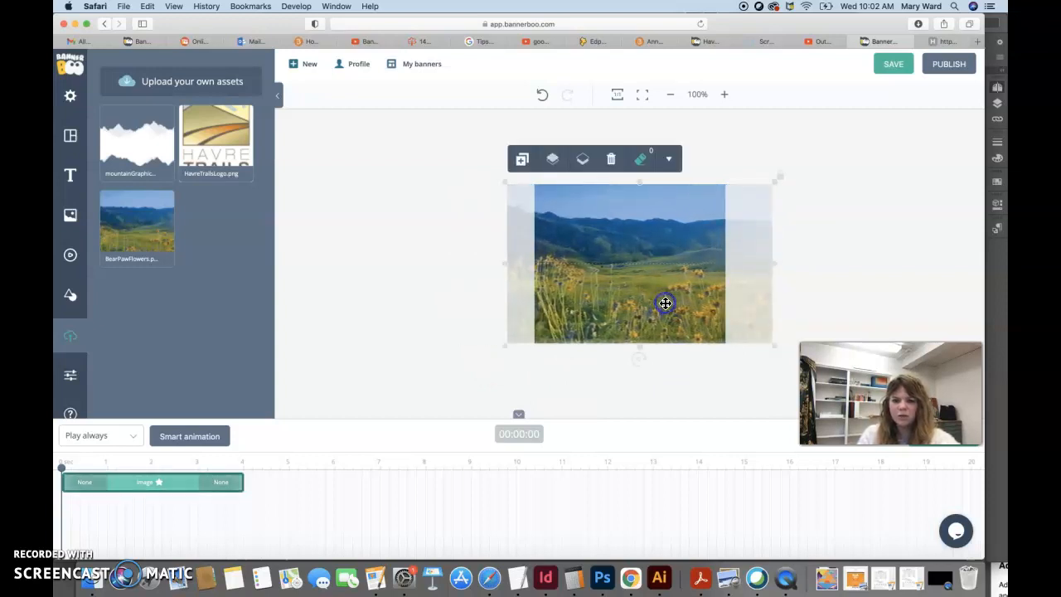
click(384, 304)
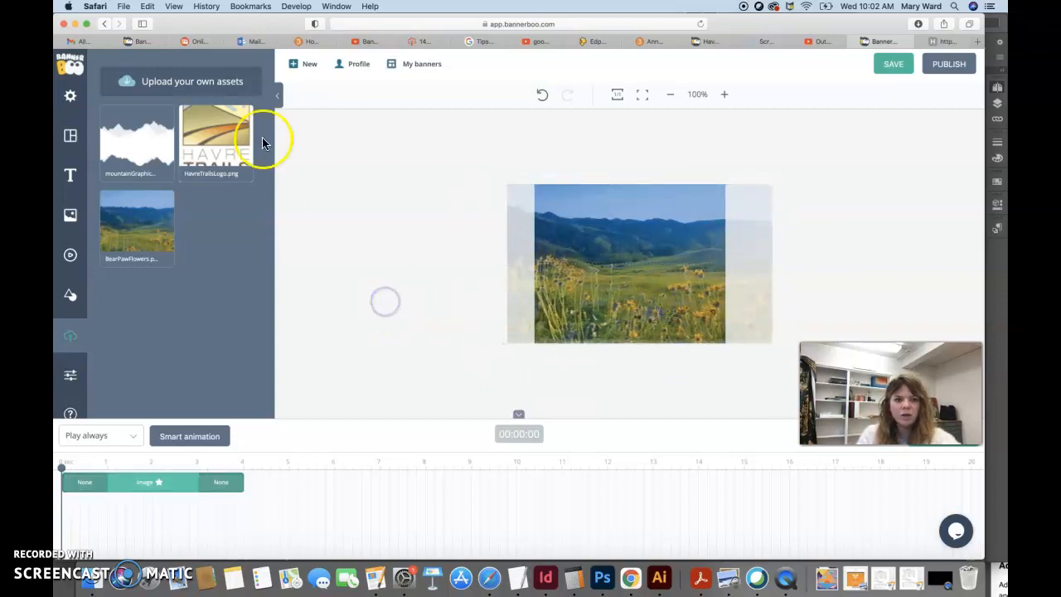
Add the uploaded white mountain graphic and position it across the banner's bottom edge over the photo
click(141, 140)
drag(683, 275, 644, 334)
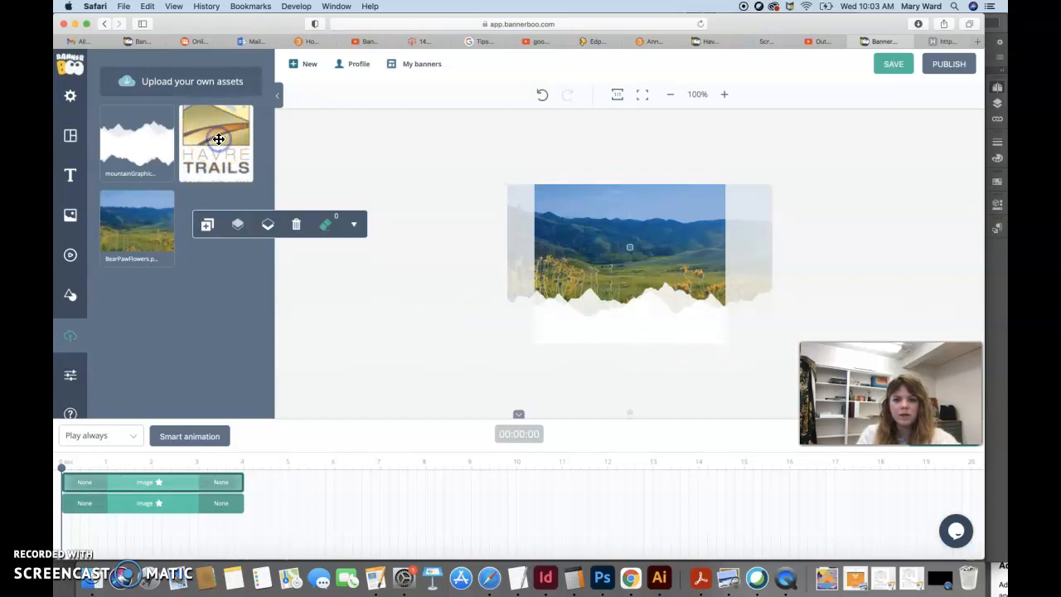
Add the uploaded Havre Trails logo, scale it down and position it at the banner's lower right over the mountain graphic
drag(218, 139, 675, 246)
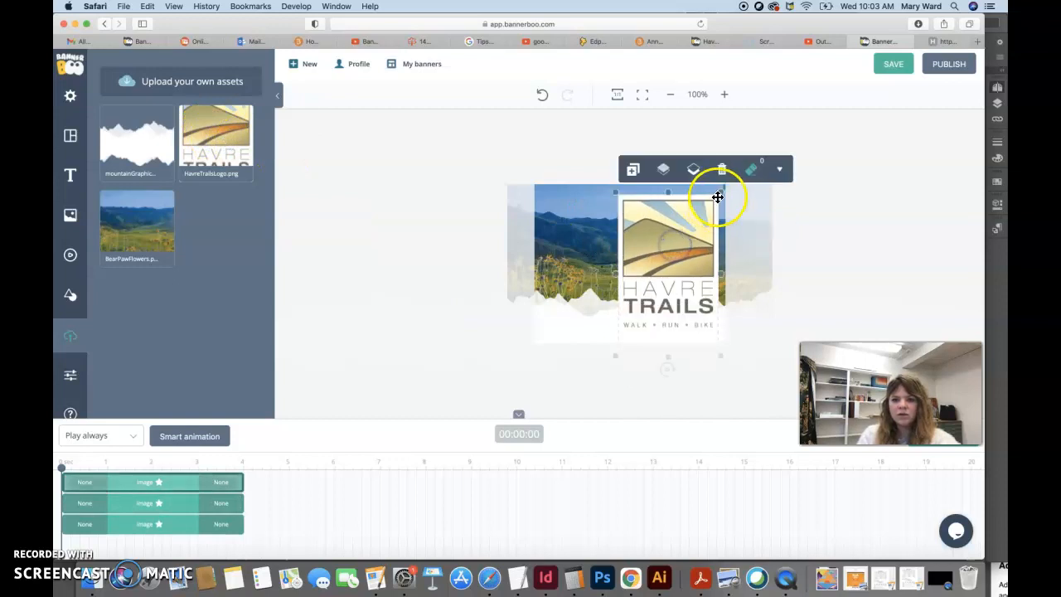
drag(723, 192, 695, 233)
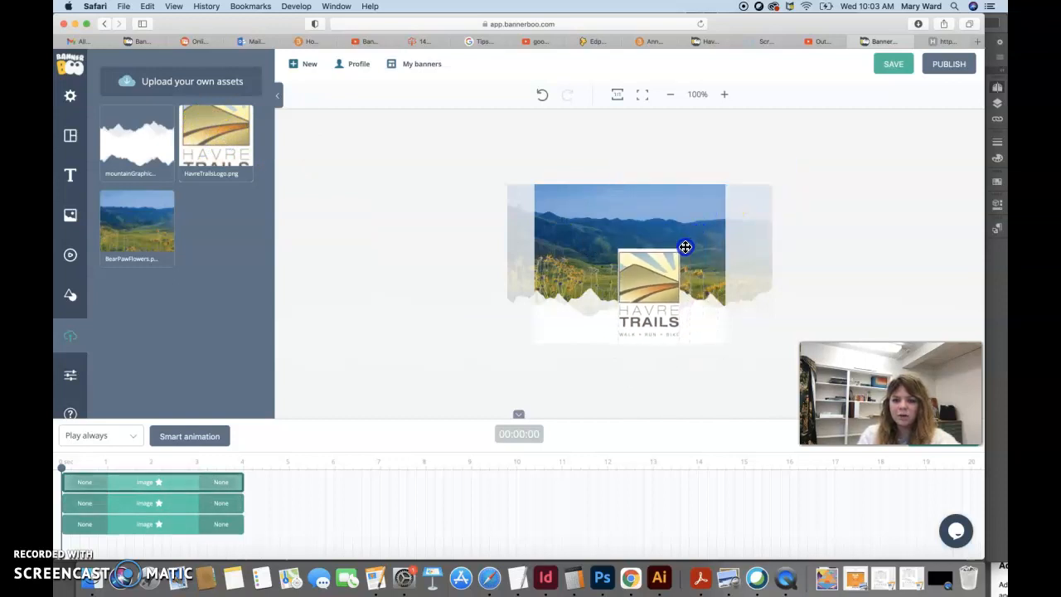
drag(652, 304, 679, 284)
drag(656, 246, 688, 275)
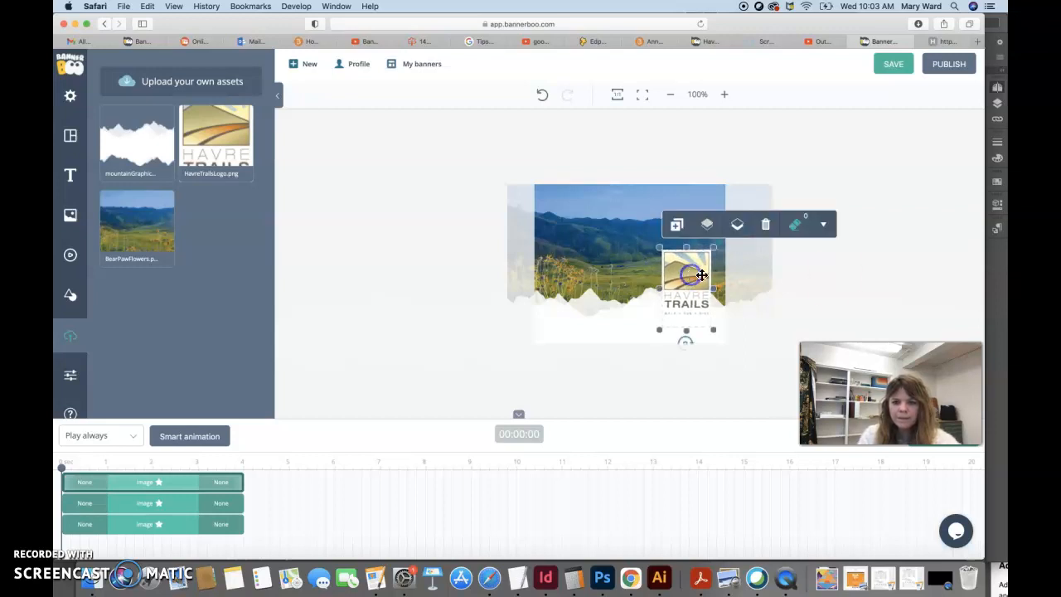
click(853, 285)
click(508, 316)
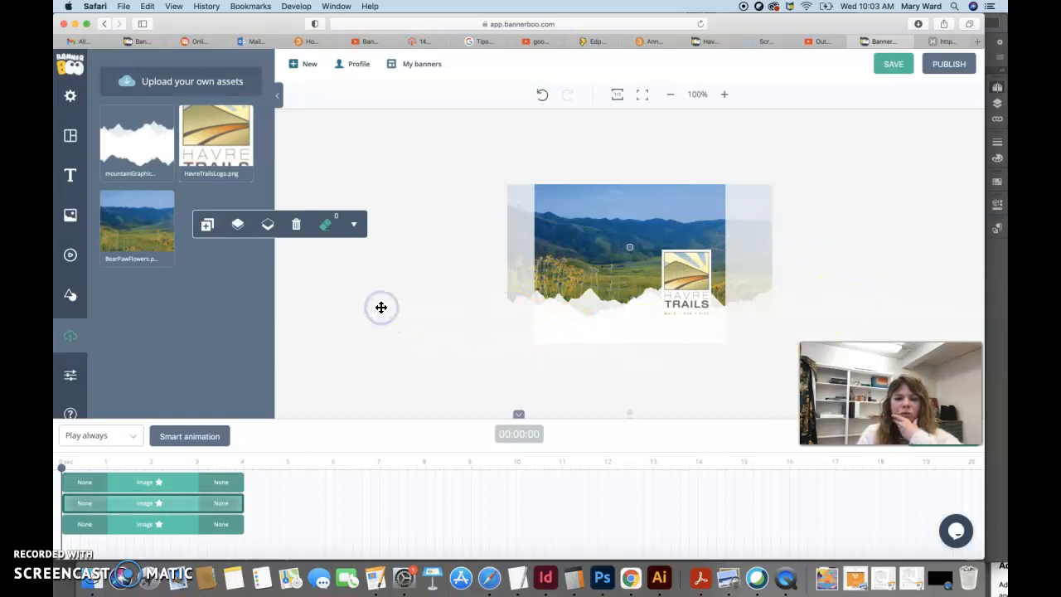
click(354, 299)
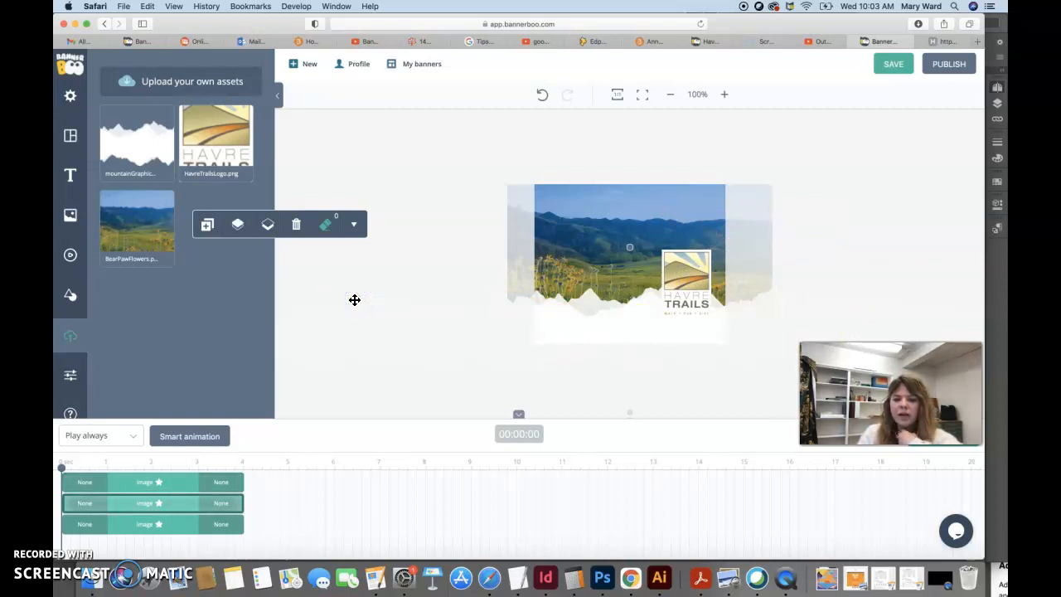
Add a title text reading "Hike" and a subtitle text element to the banner
click(70, 175)
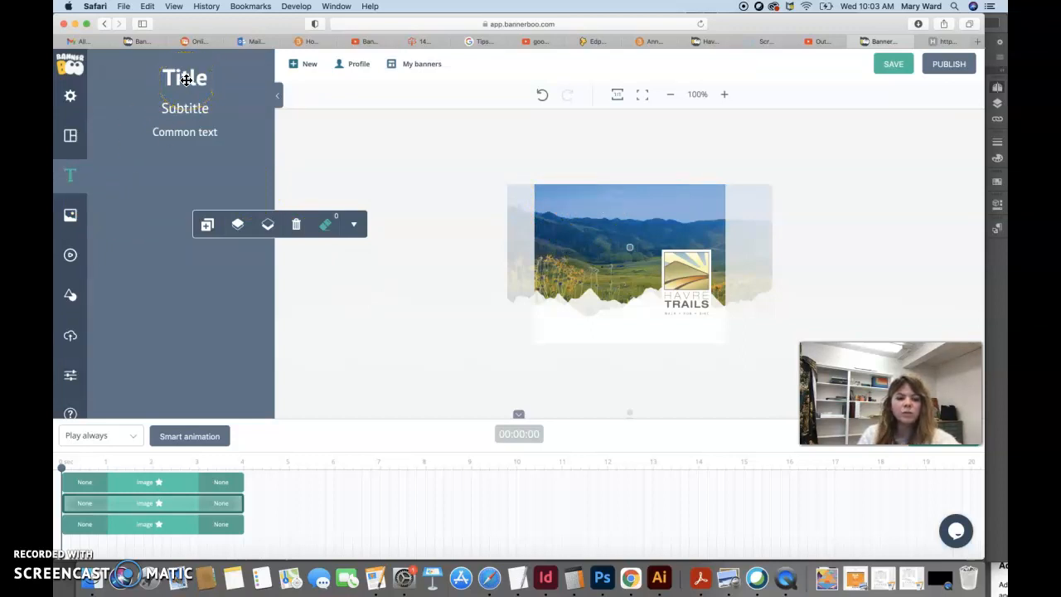
drag(185, 79, 595, 266)
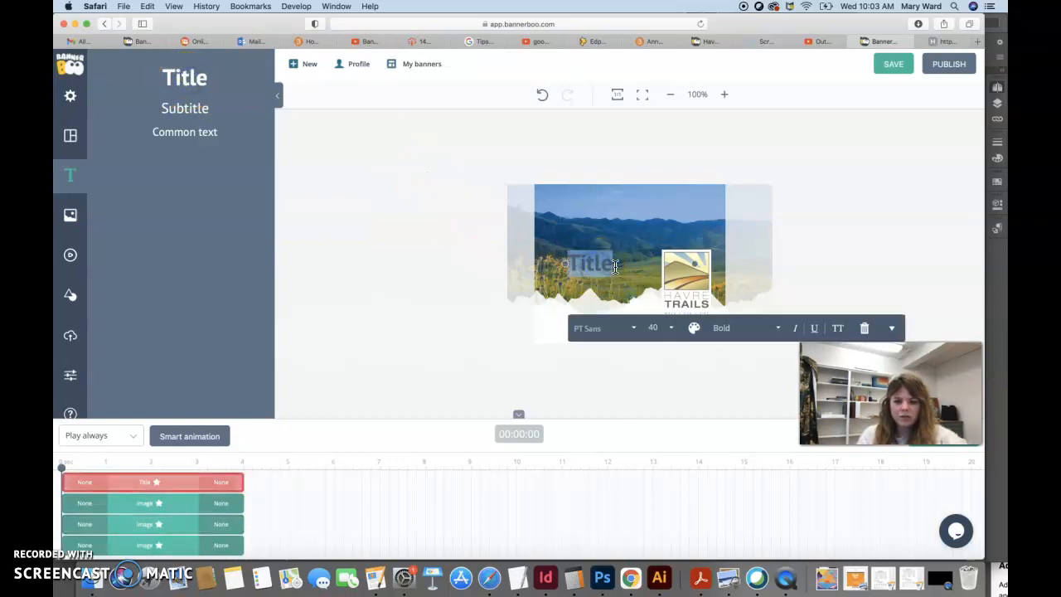
key(BackSpace)
click(433, 254)
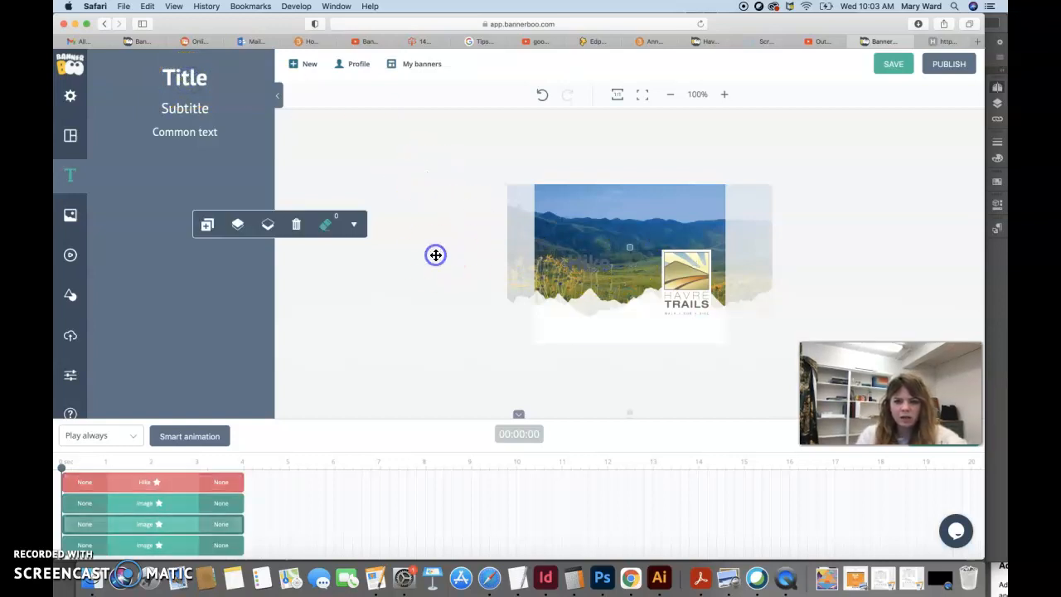
click(352, 139)
click(185, 109)
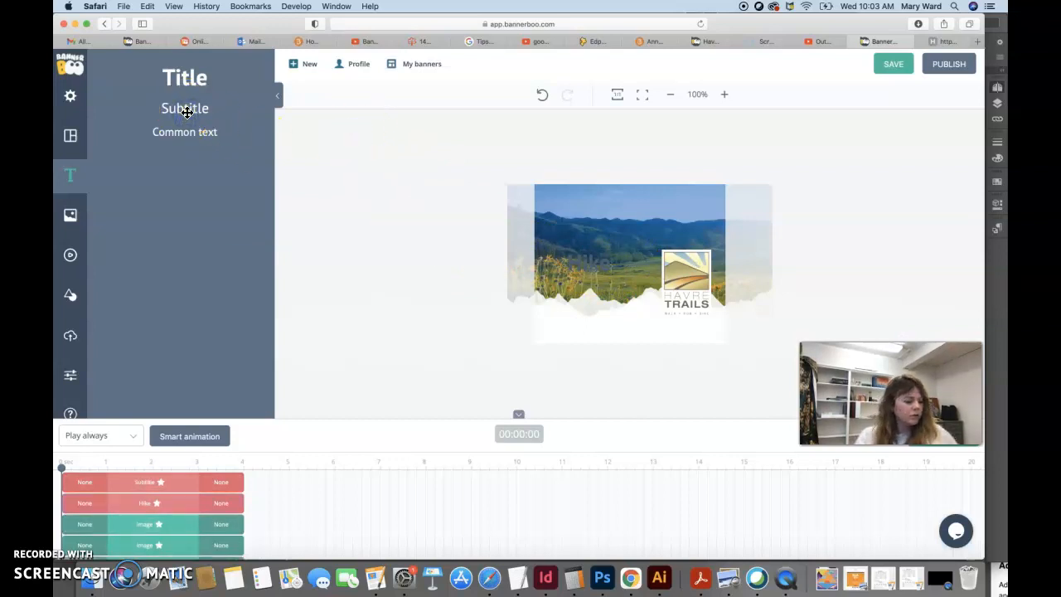
Move the "Hike" title to the banner's upper left and set its font to Pacifico
drag(615, 265, 586, 208)
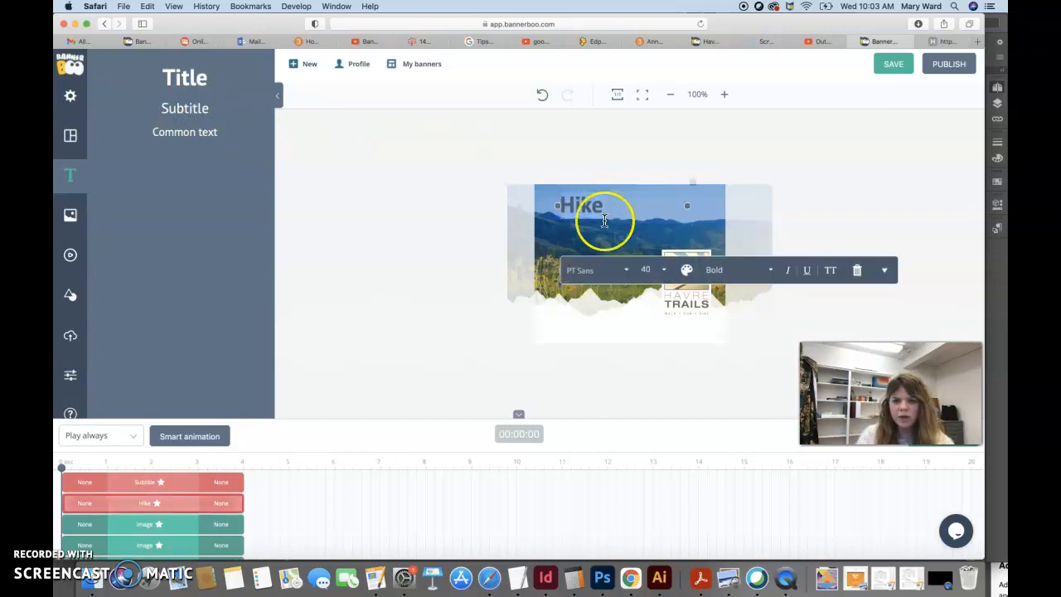
click(627, 270)
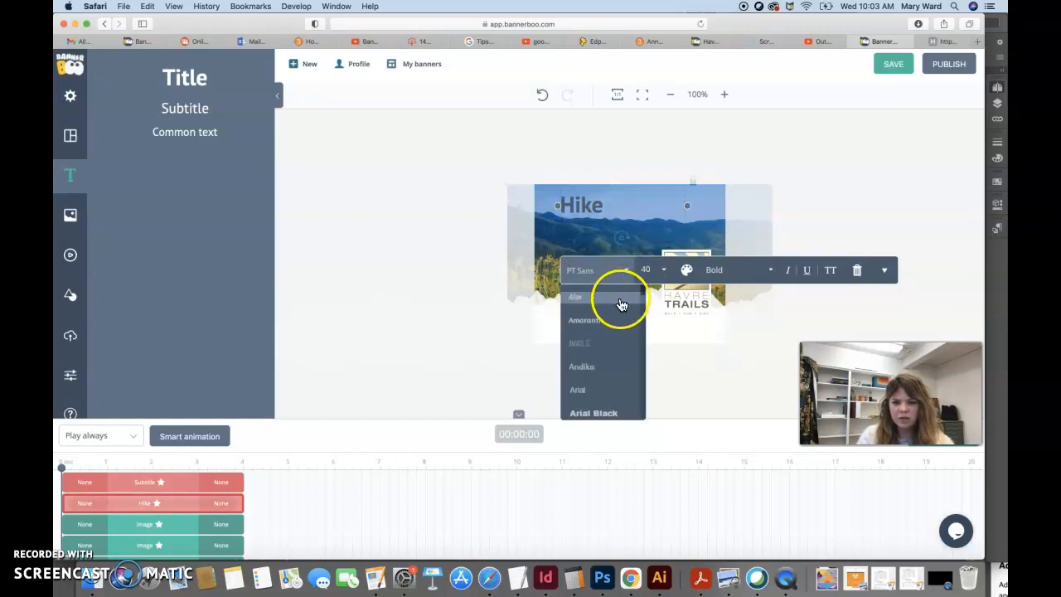
scroll(620, 350, down, 4)
scroll(620, 350, down, 6)
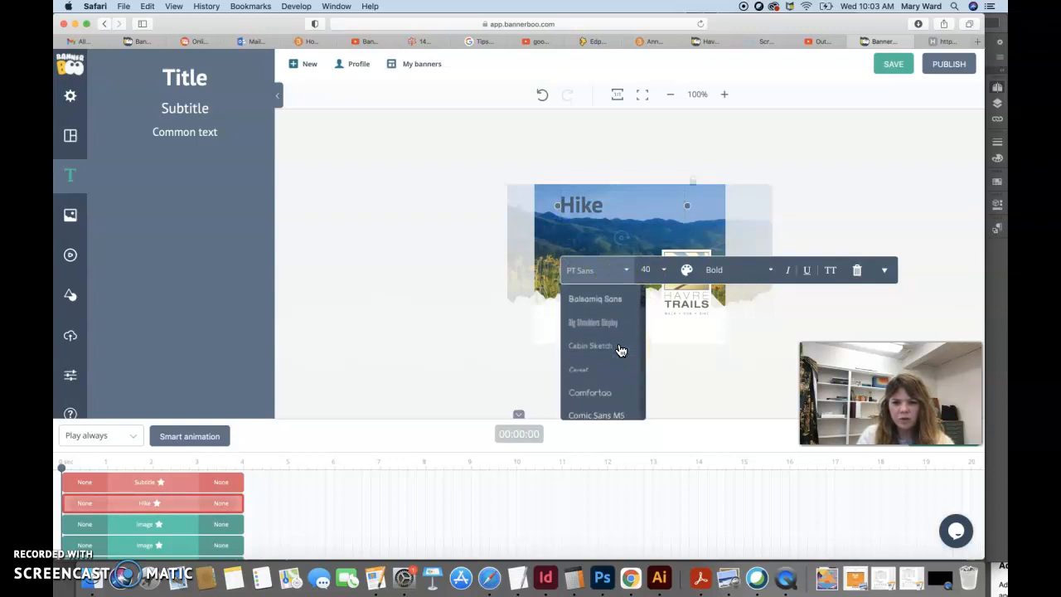
scroll(620, 349, down, 8)
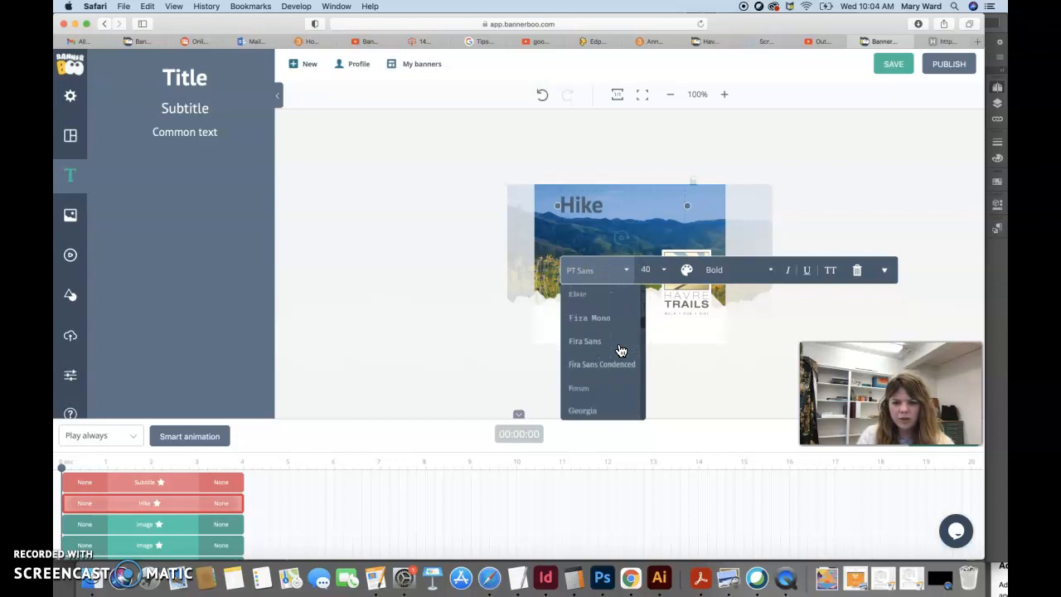
scroll(621, 350, down, 4)
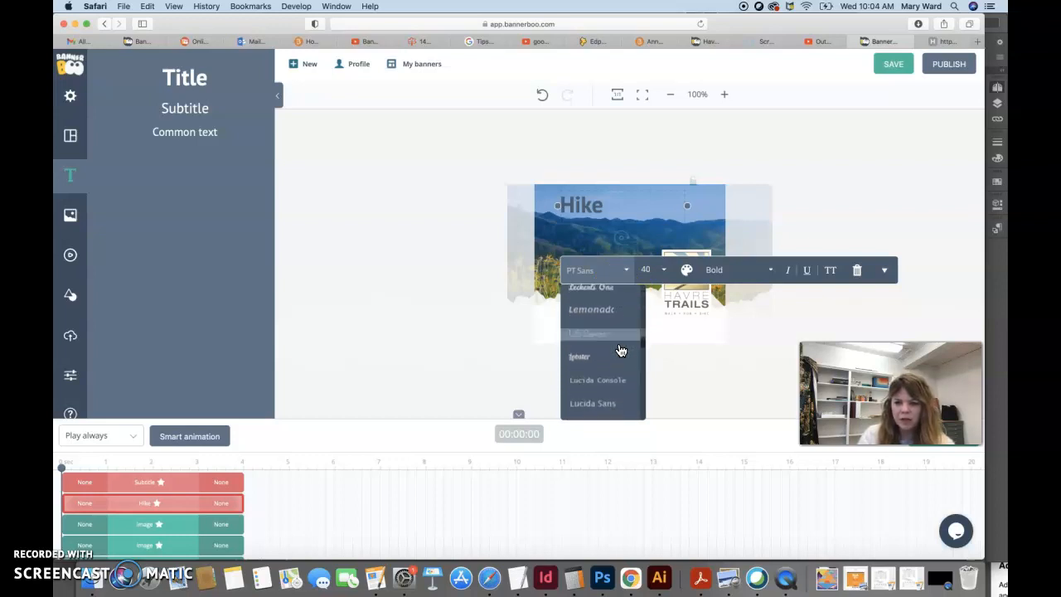
scroll(613, 351, down, 10)
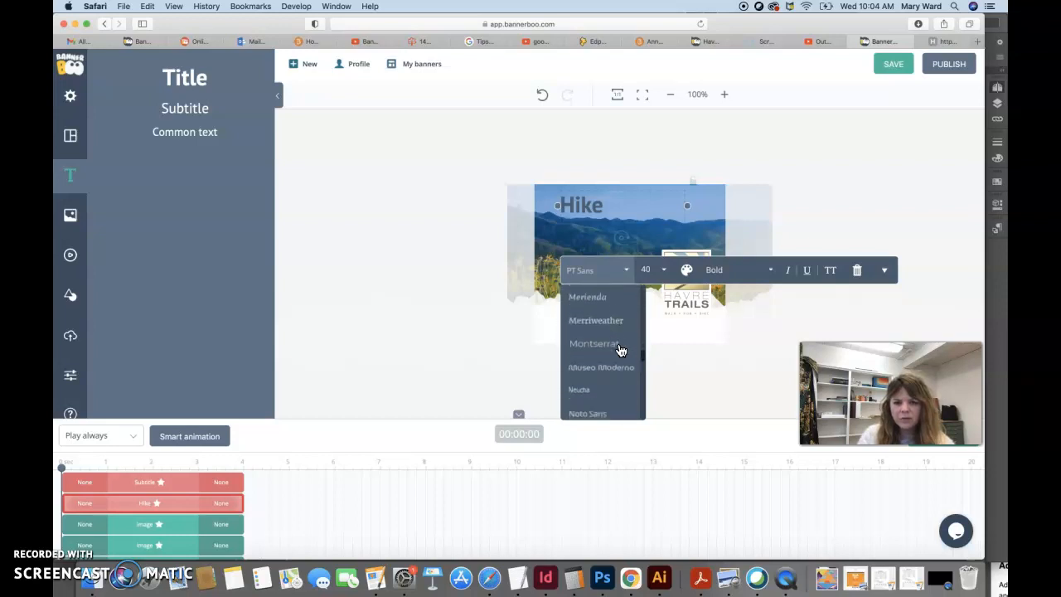
click(607, 353)
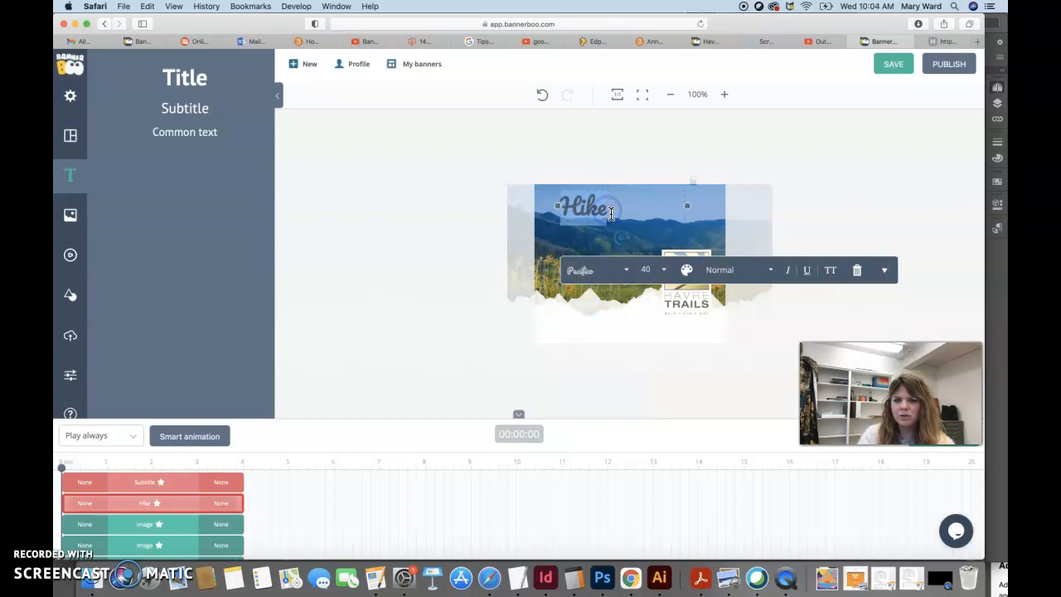
Color the "Hike" title a custom lime green, #a3e74f, and nudge it slightly up and left
click(687, 272)
click(644, 314)
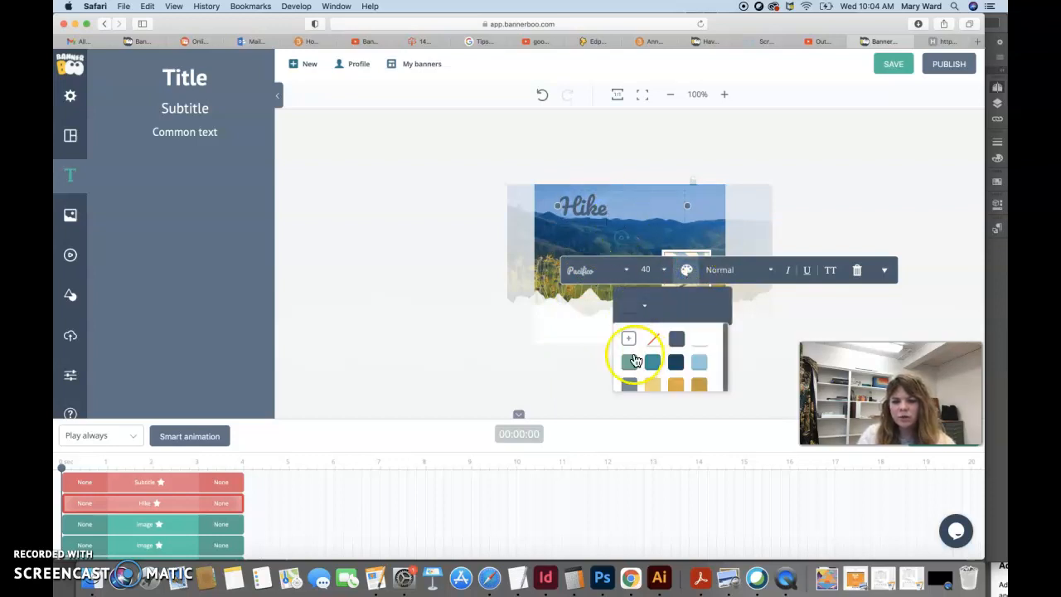
scroll(638, 348, down, 6)
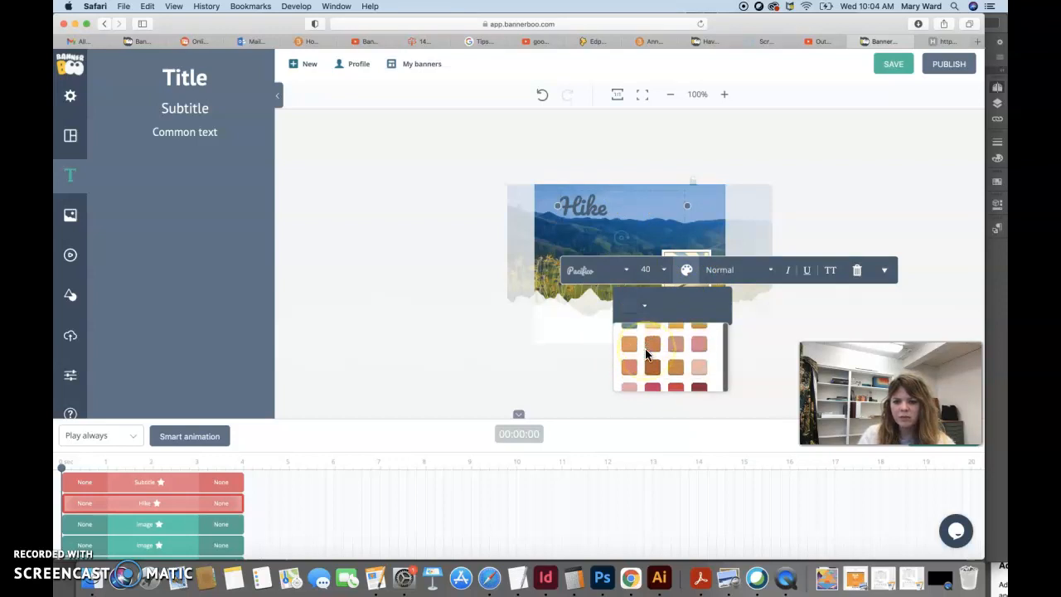
scroll(647, 354, up, 6)
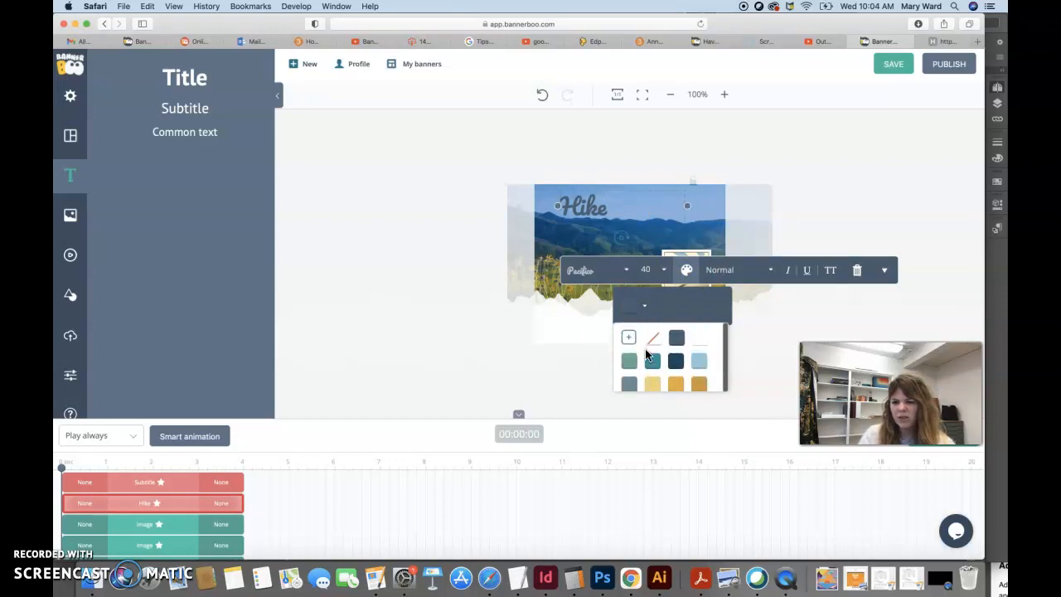
click(628, 340)
drag(706, 383, 703, 409)
drag(676, 365, 664, 363)
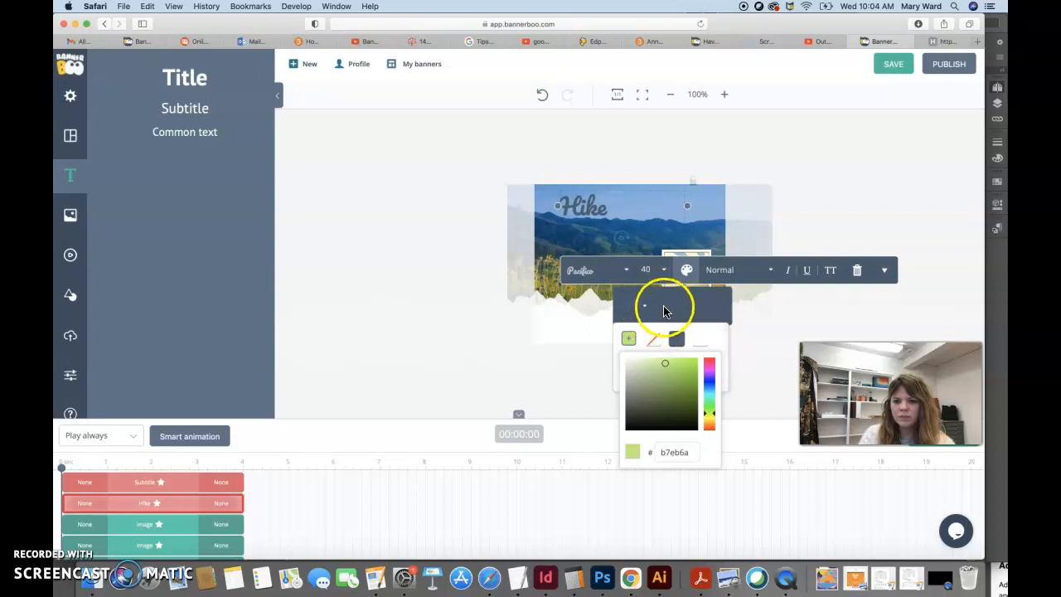
click(668, 363)
drag(706, 419, 706, 410)
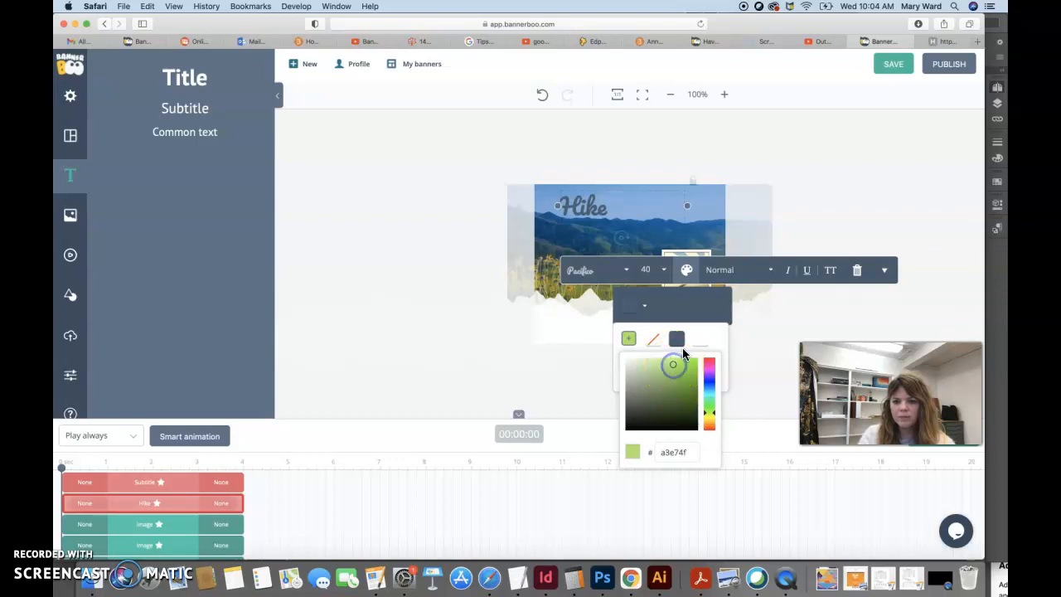
click(718, 331)
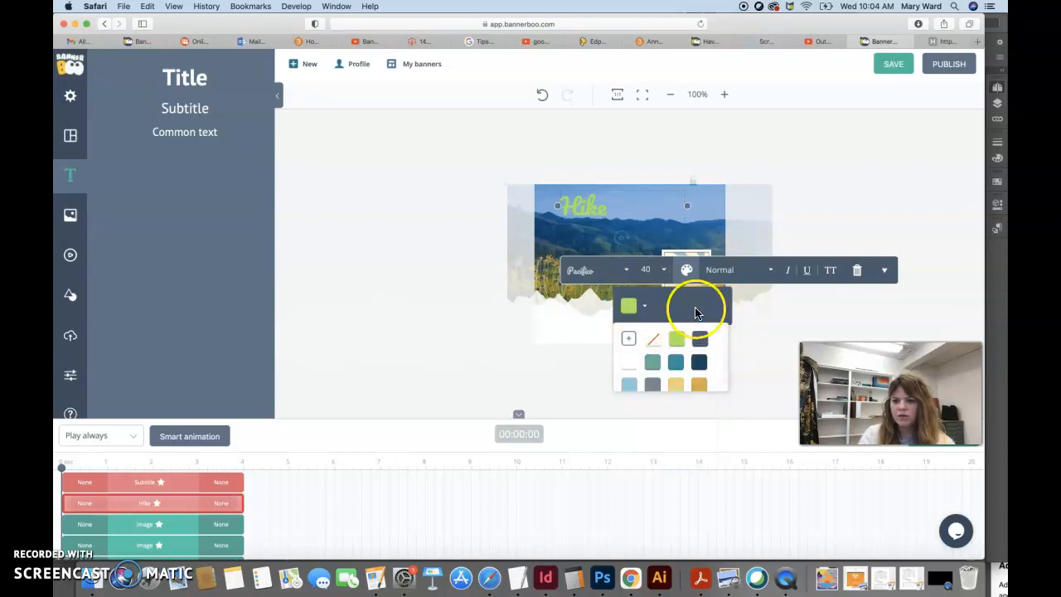
click(687, 269)
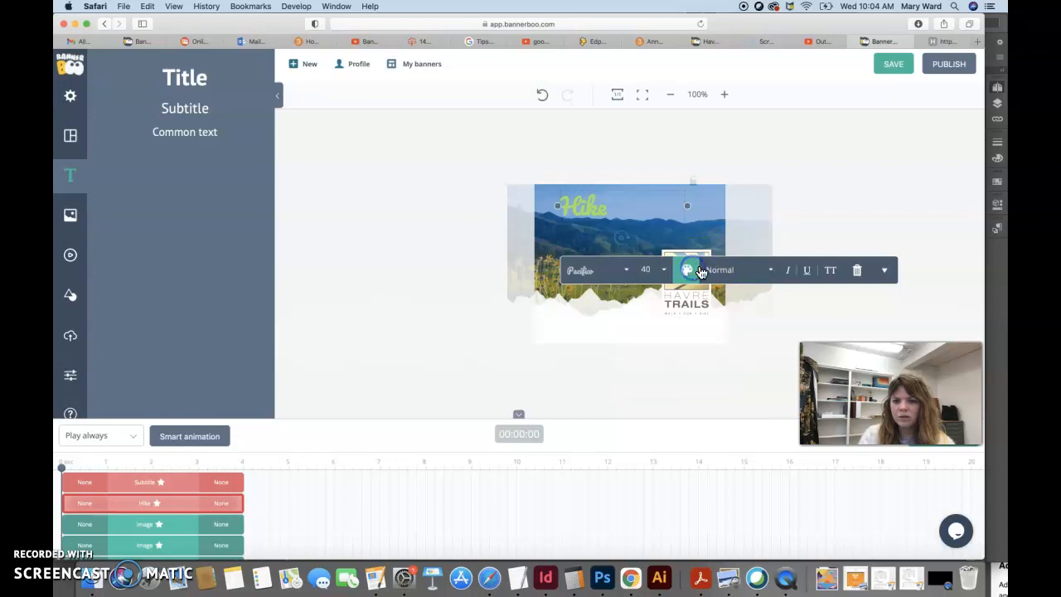
drag(597, 212, 593, 210)
click(547, 279)
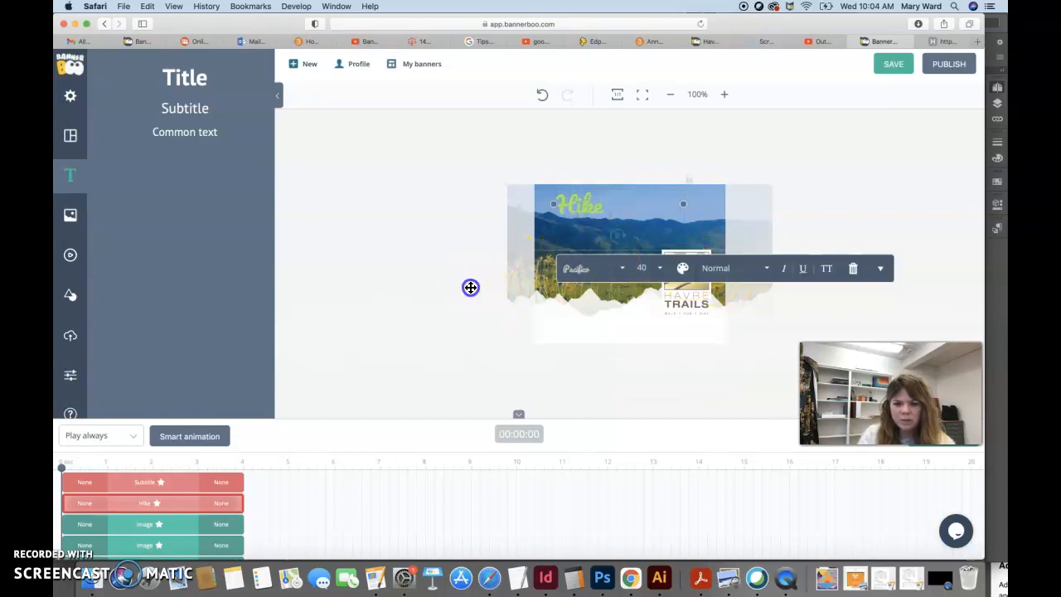
Place the subtitle to the right of "Hike", change its text to "in Beaver Creek Park" and set its size to 18
click(602, 270)
drag(634, 262, 648, 211)
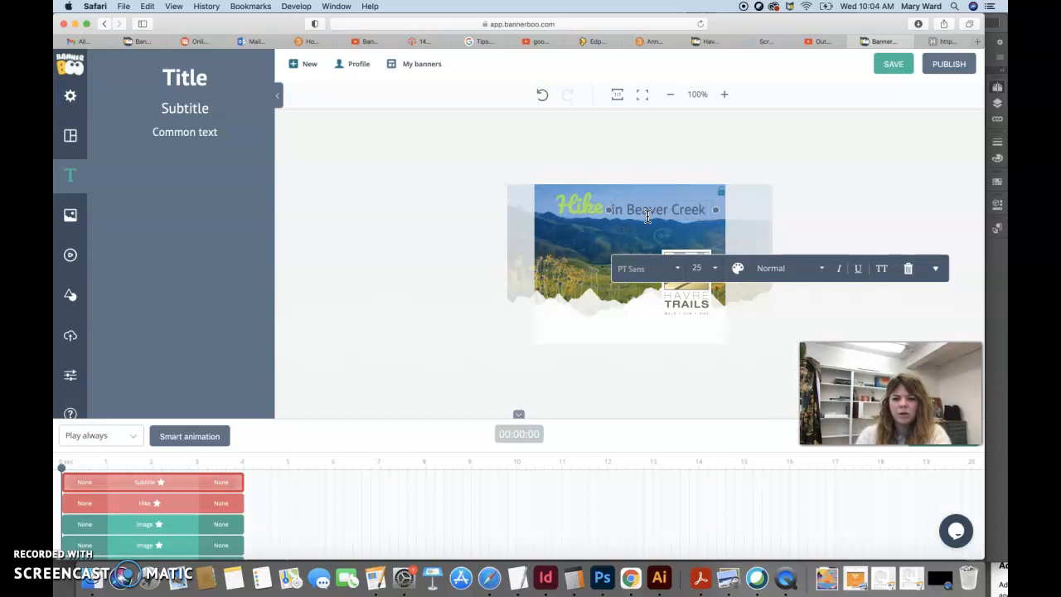
key(super+z)
key(BackSpace)
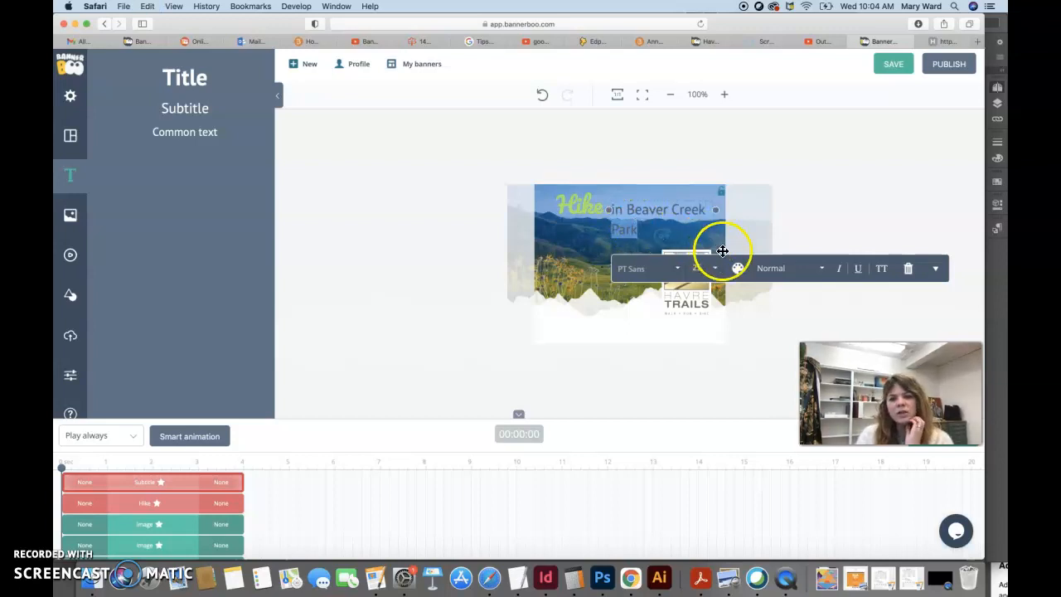
click(715, 268)
click(699, 413)
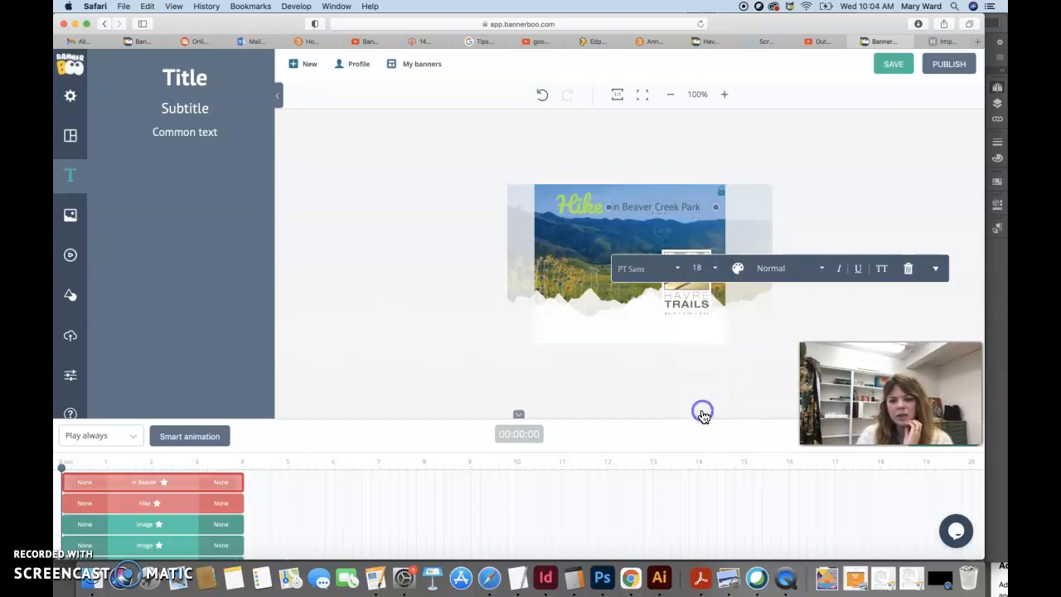
Set the "in Beaver Creek Park" text to Montserrat Middle and widen it onto one line, with "Hike" shifted left to make room
click(653, 208)
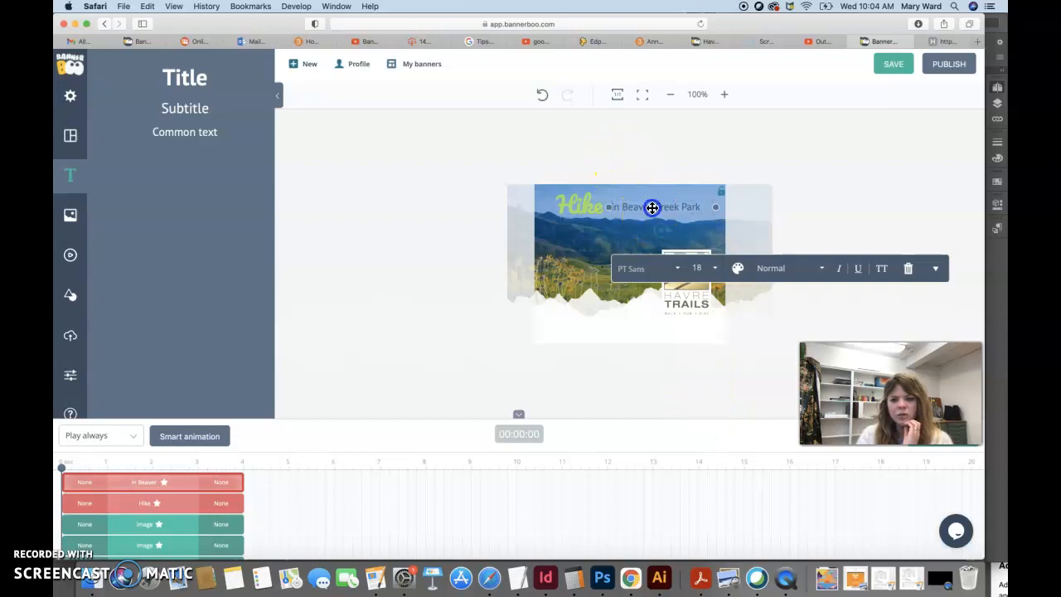
click(677, 268)
scroll(661, 359, down, 10)
scroll(661, 359, down, 8)
scroll(661, 358, down, 8)
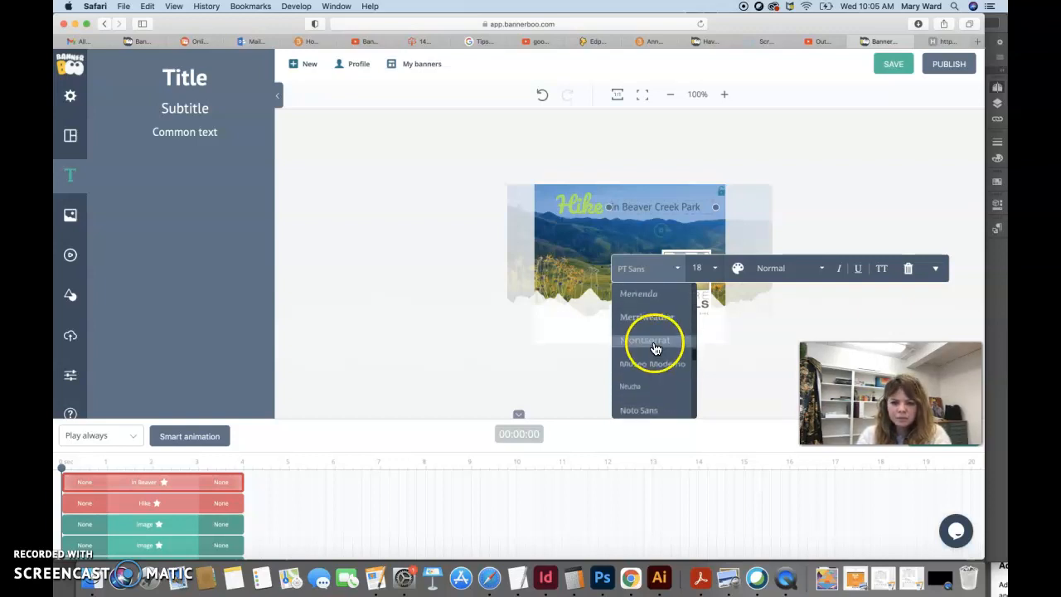
click(655, 348)
click(819, 268)
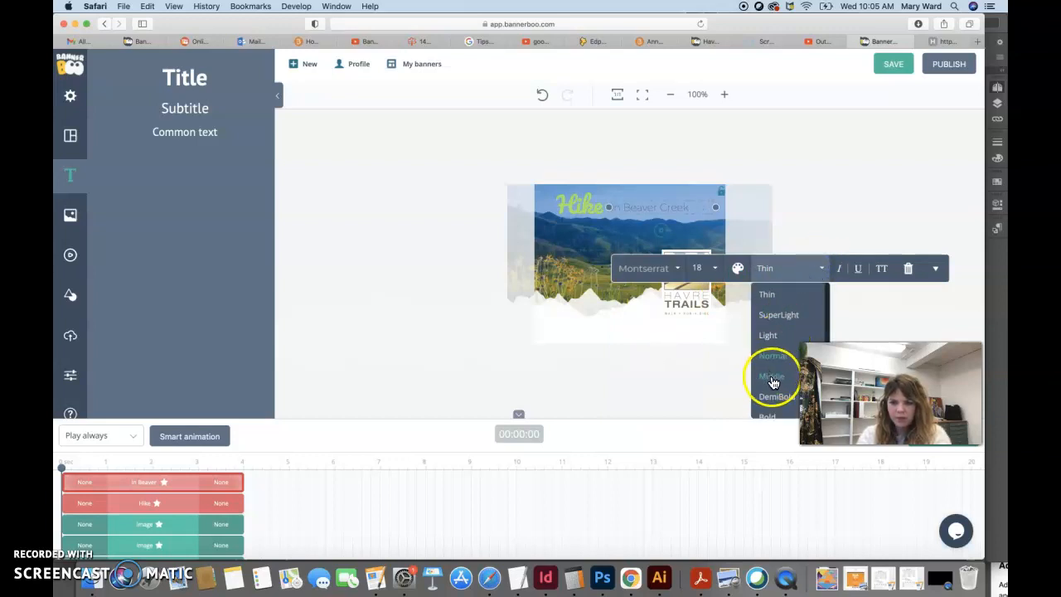
click(771, 377)
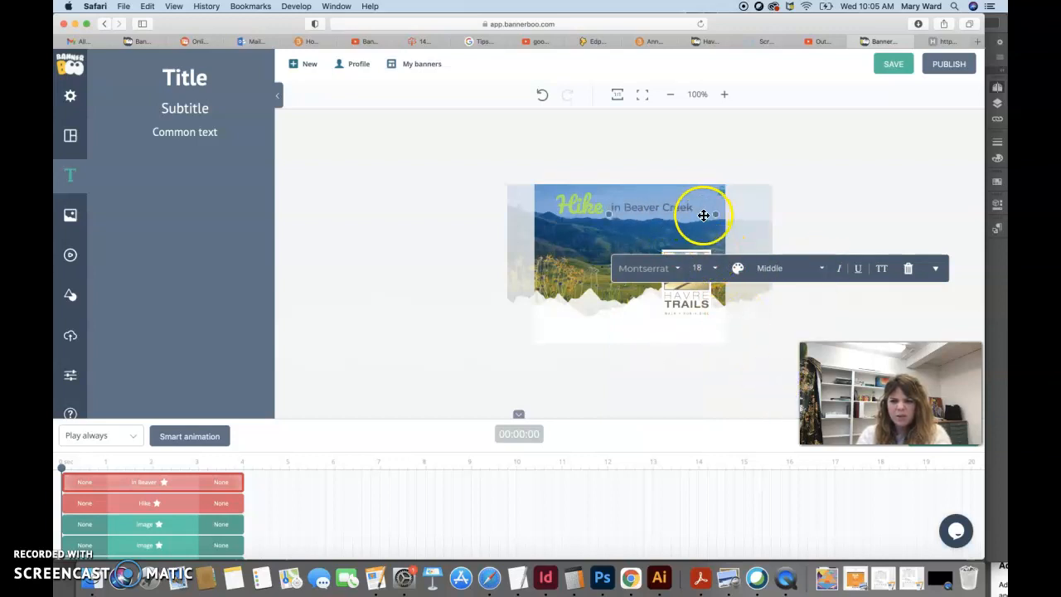
drag(717, 216, 723, 216)
drag(588, 206, 636, 208)
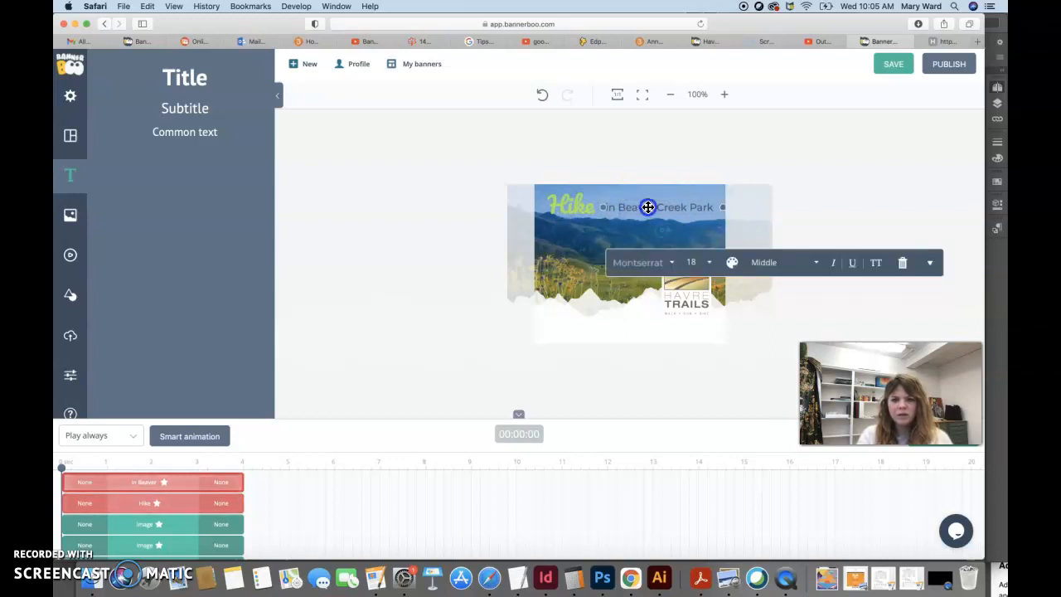
Color the "in Beaver Creek Park" text with the same lime green as "Hike"
click(732, 262)
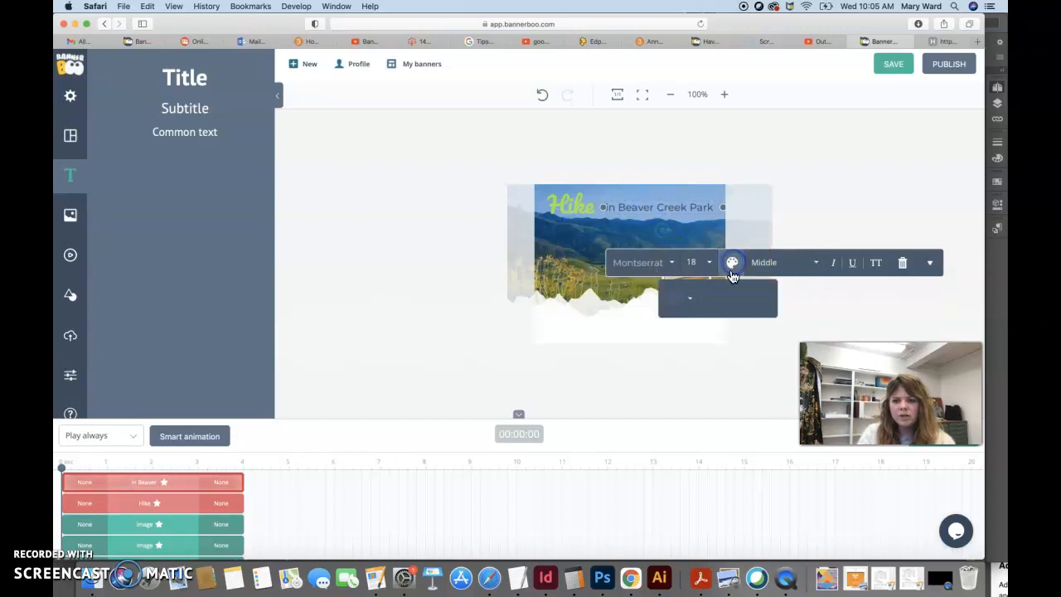
click(692, 302)
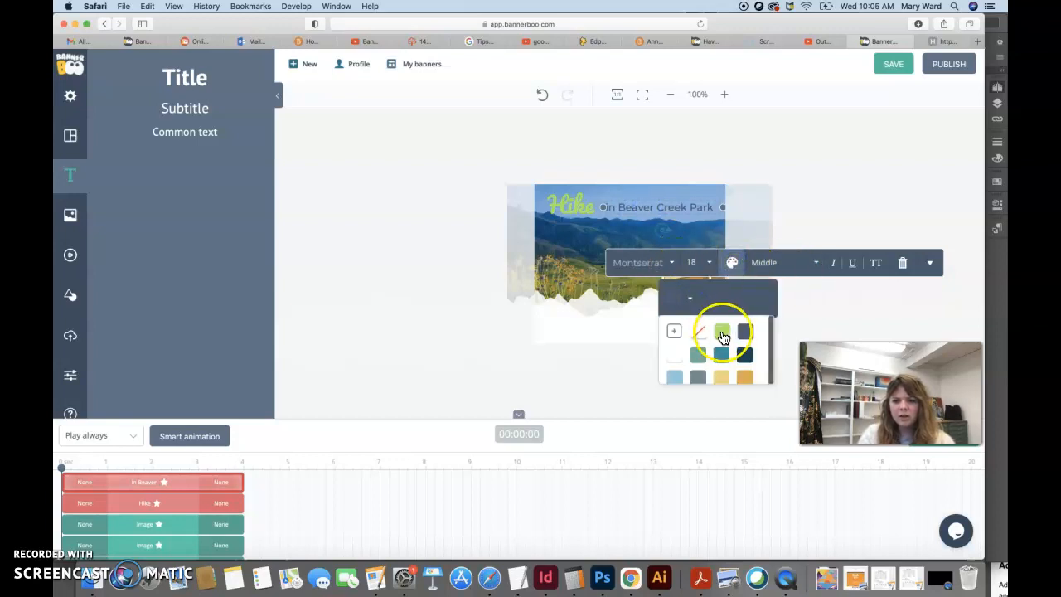
click(722, 333)
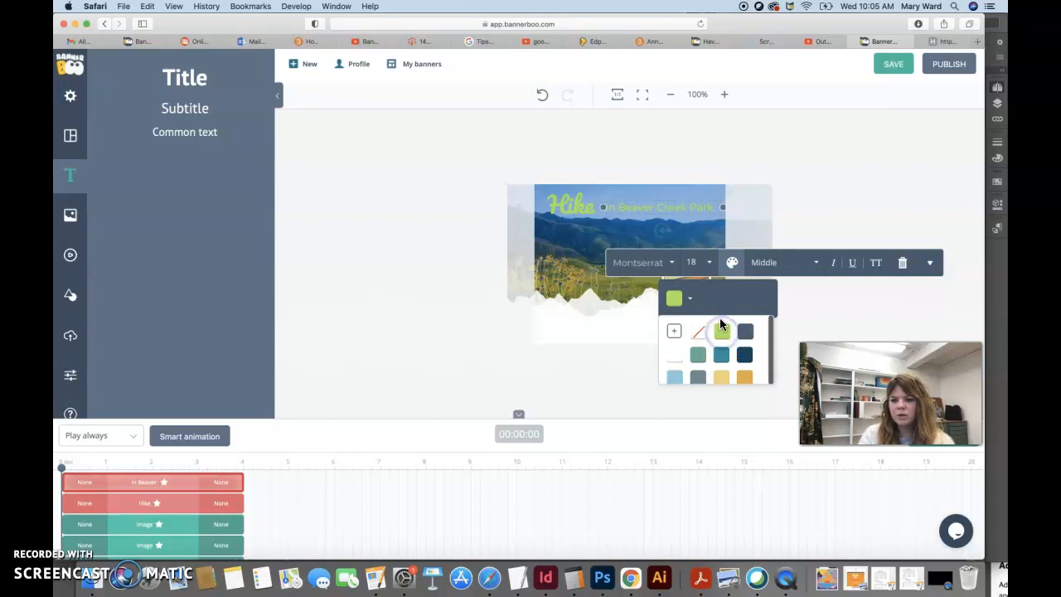
click(826, 192)
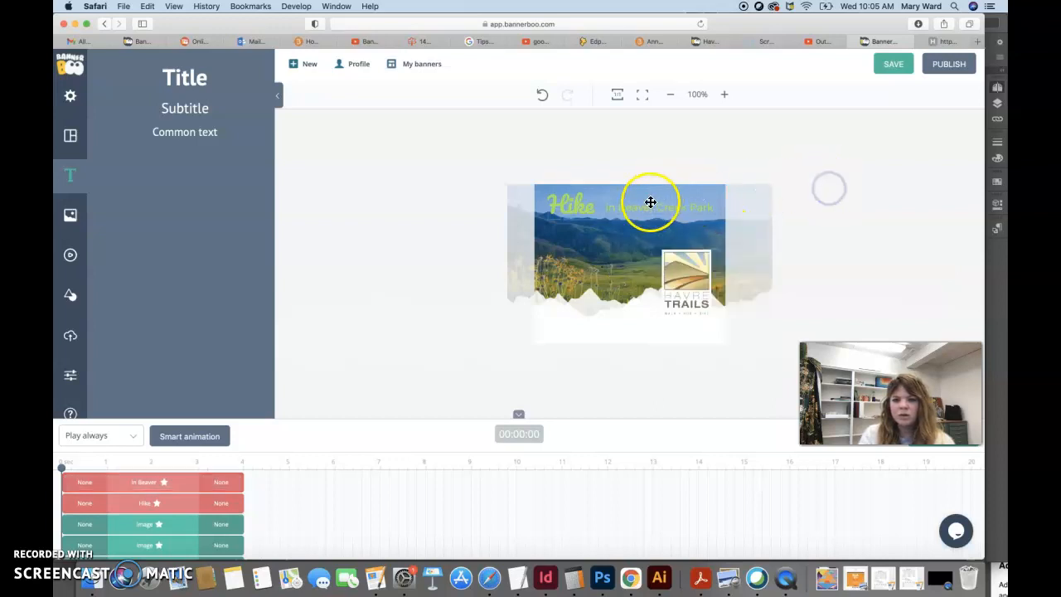
Nudge the "in Beaver Creek Park" text left and "Hike" right to tighten the spacing of the headline
drag(663, 209, 665, 208)
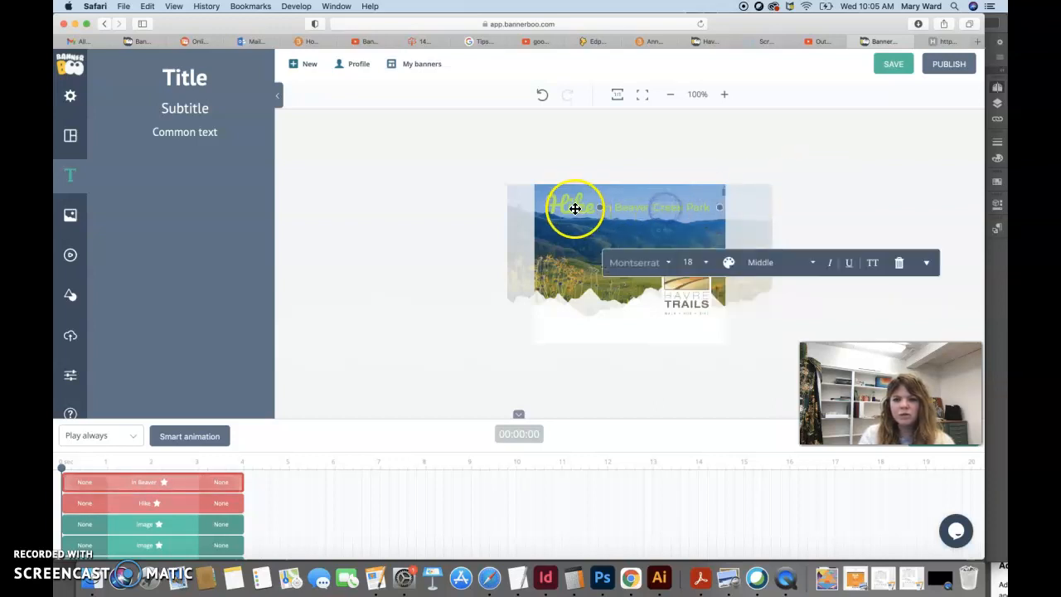
drag(575, 208, 577, 208)
click(577, 208)
click(783, 210)
click(638, 210)
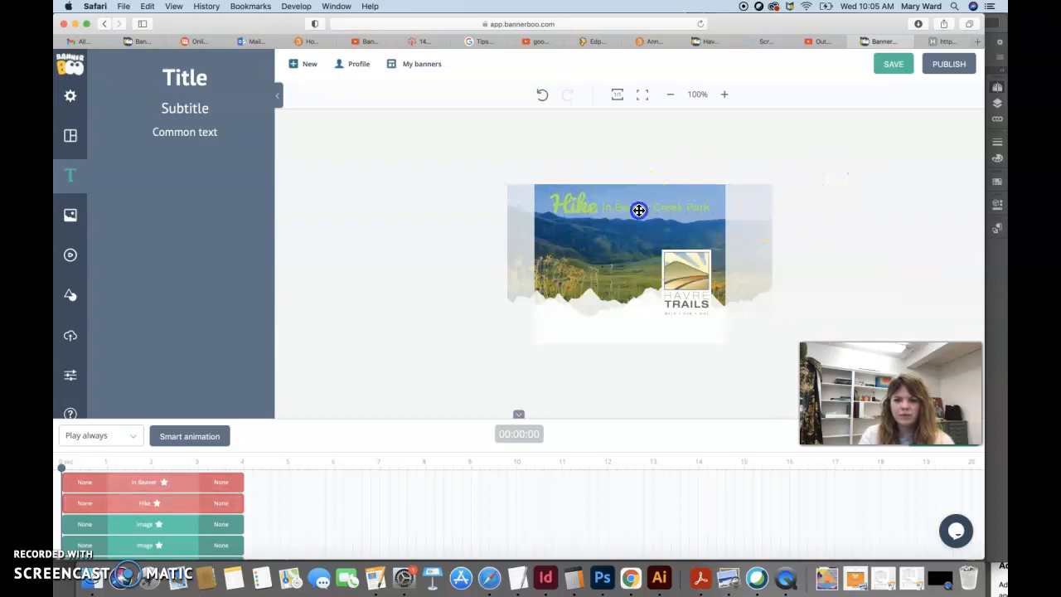
click(563, 214)
click(568, 266)
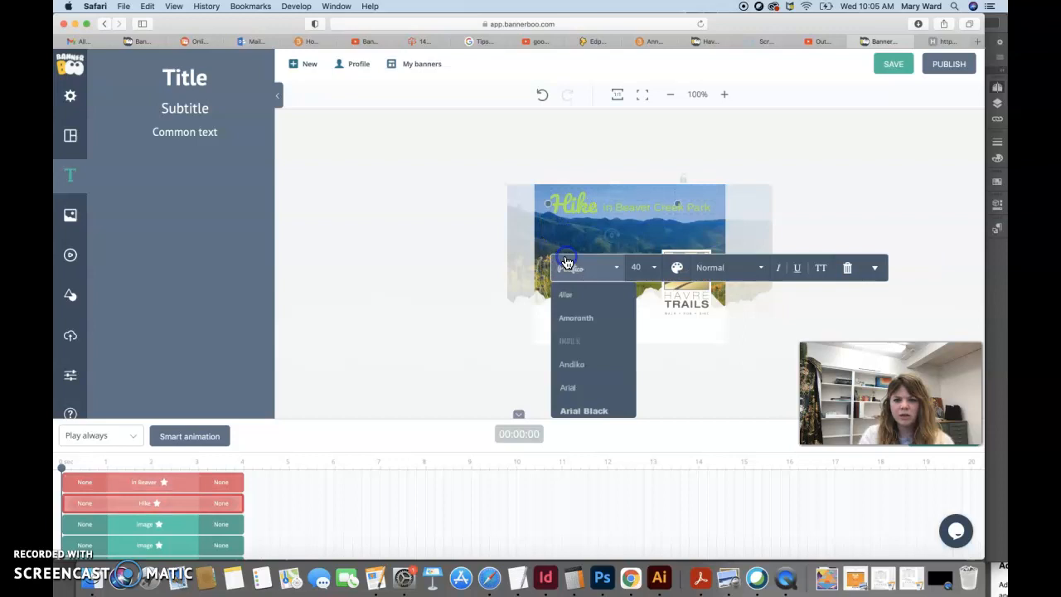
click(539, 231)
mouse_move(542, 237)
mouse_down()
mouse_move(539, 246)
mouse_move(542, 230)
mouse_up()
click(551, 233)
click(478, 244)
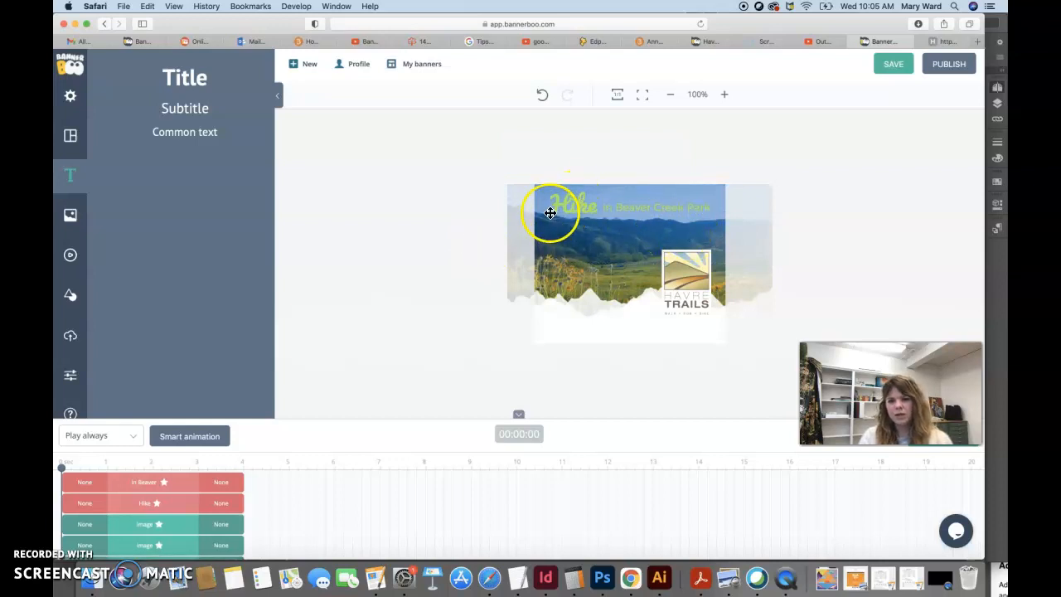
click(877, 238)
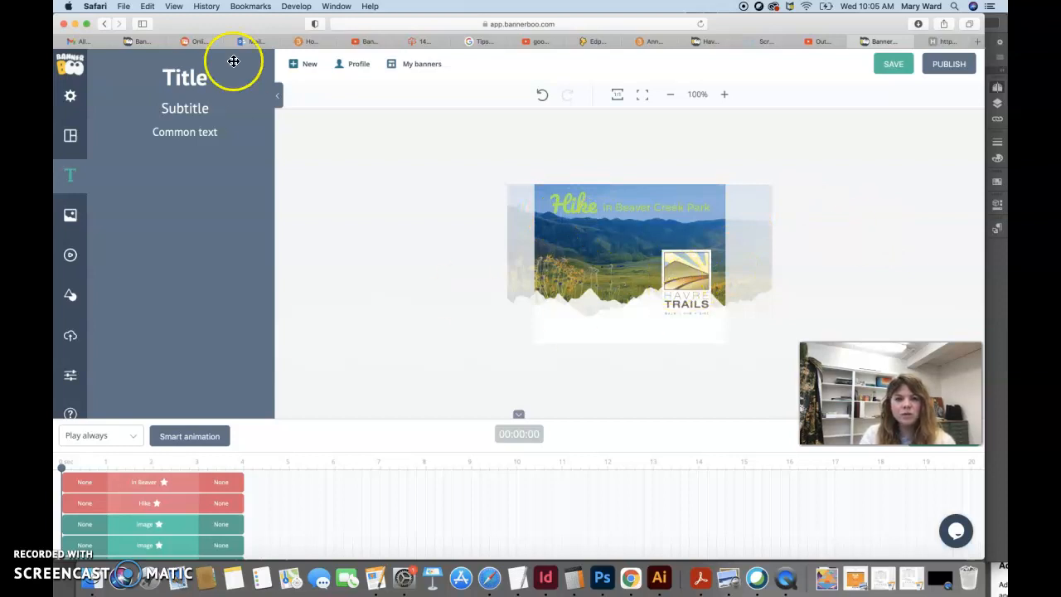
Switch to the finished Havre Trails Hike Bear Paw banner and examine the tagline text under its headline
click(146, 45)
click(375, 255)
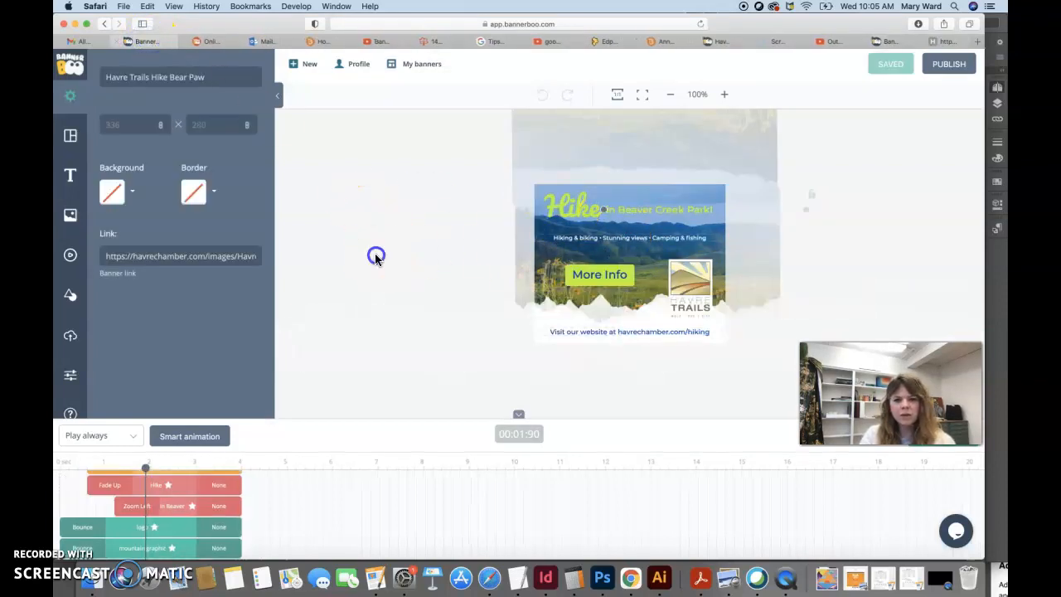
click(641, 238)
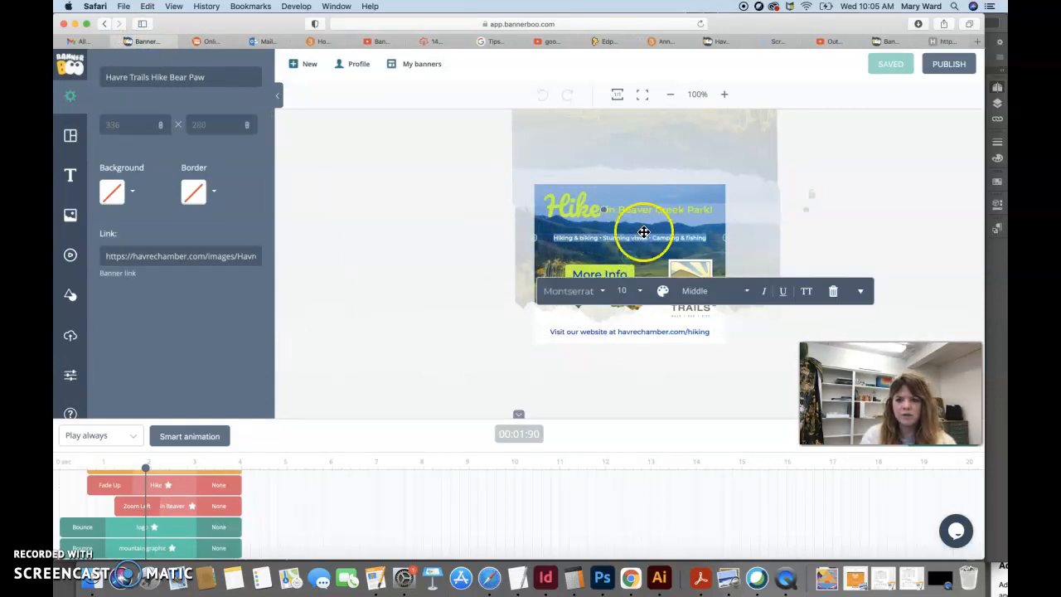
click(874, 201)
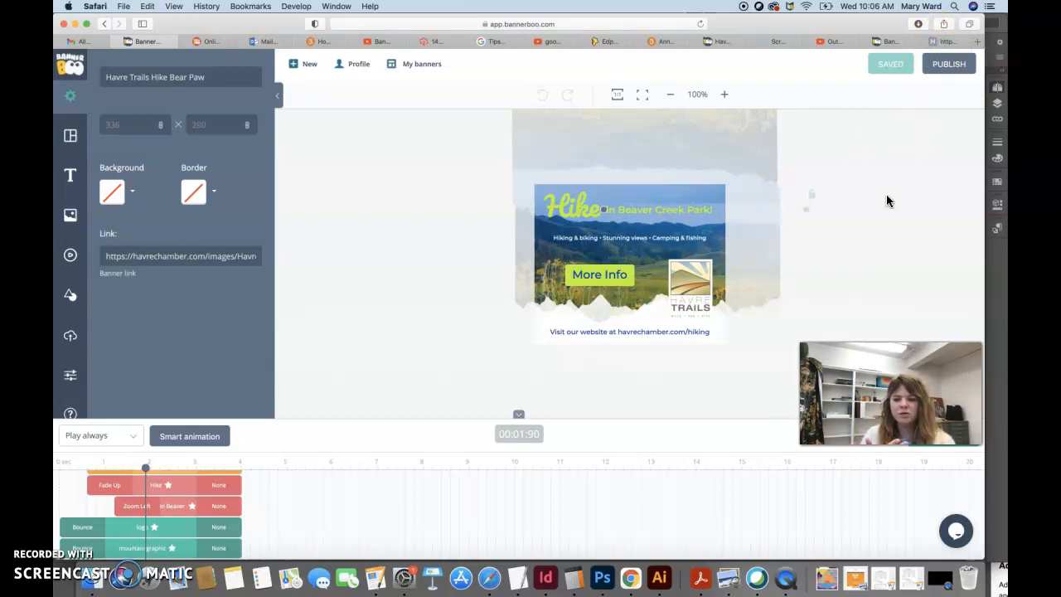
Return to the ad in progress, add the tagline "Hiking & biking • Stunning views • Camping & fishing" below the headline and widen its text box
click(939, 42)
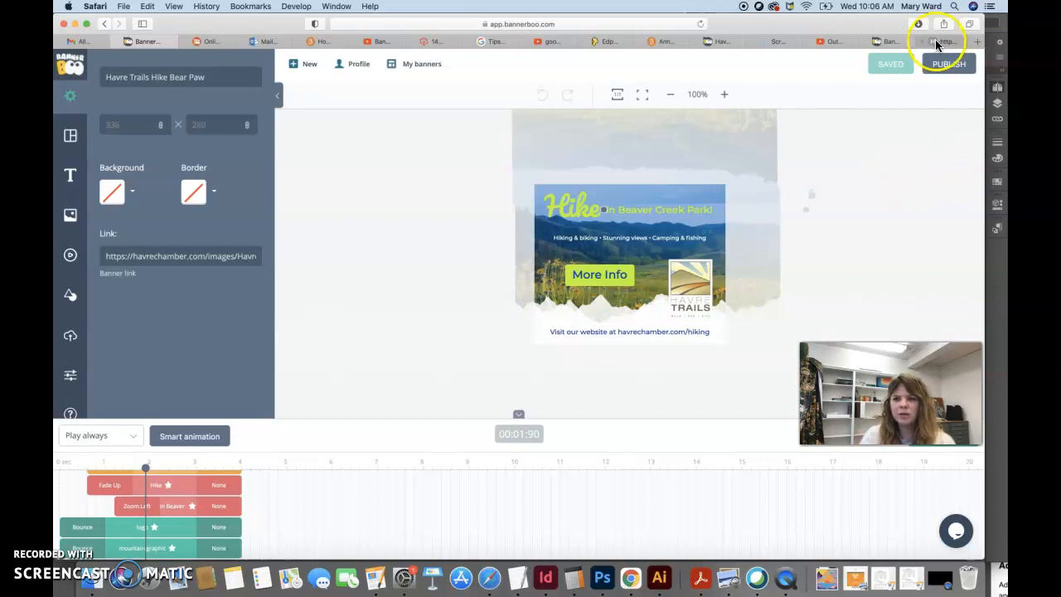
click(881, 43)
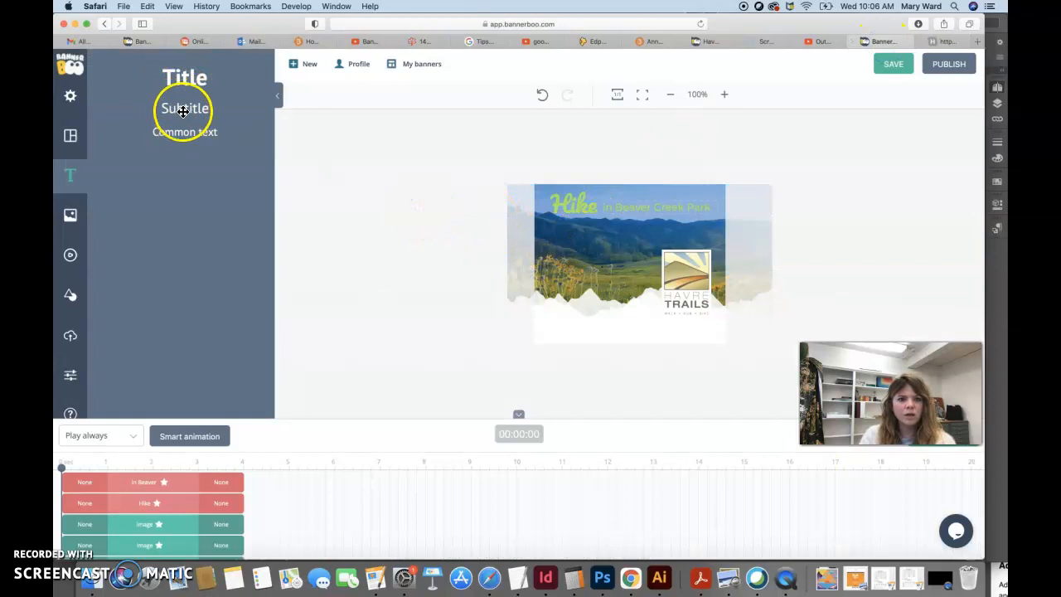
click(195, 136)
drag(230, 134, 617, 263)
key(Delete)
click(603, 238)
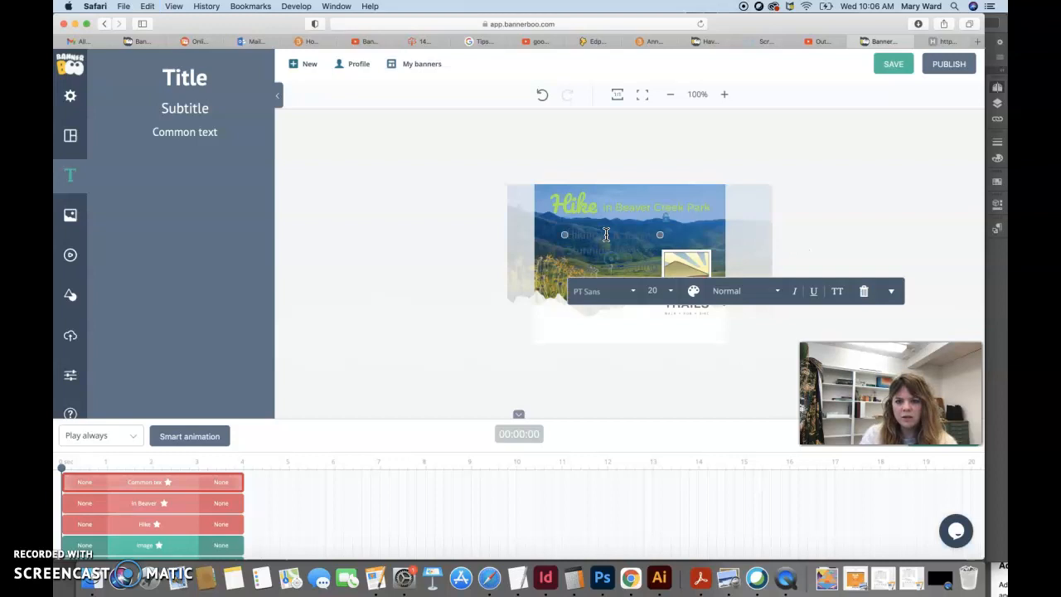
drag(660, 235, 727, 236)
click(645, 236)
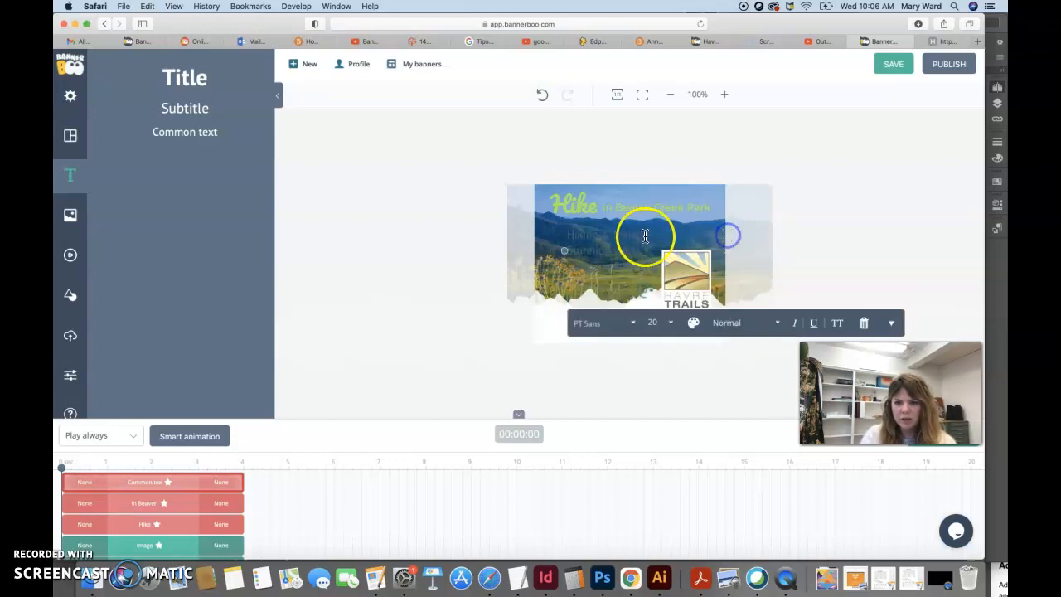
Set the tagline's font to Montserrat with the Middle weight
click(631, 324)
scroll(613, 422, down, 10)
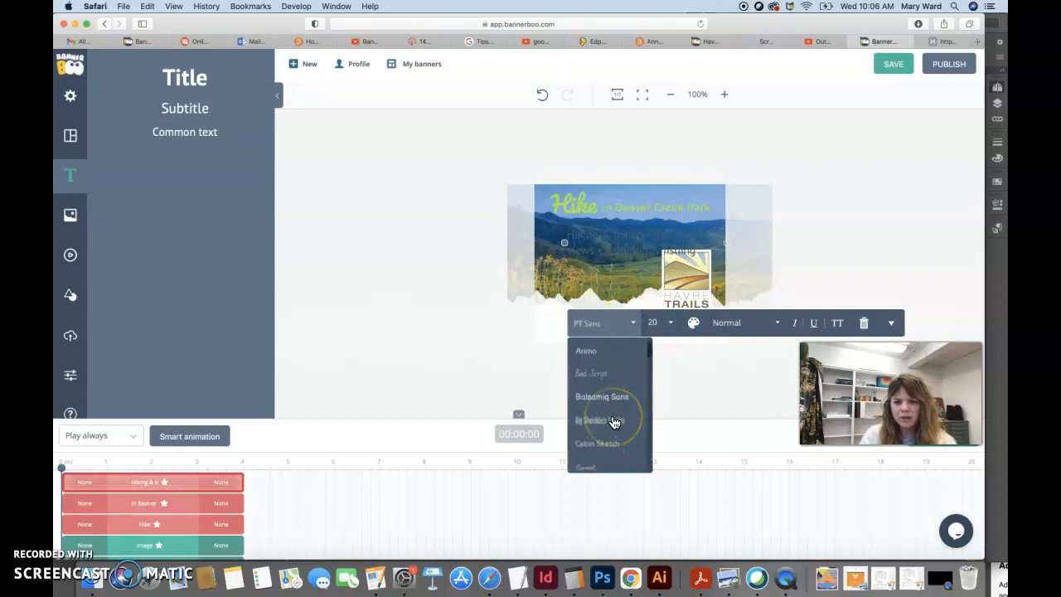
scroll(613, 422, down, 8)
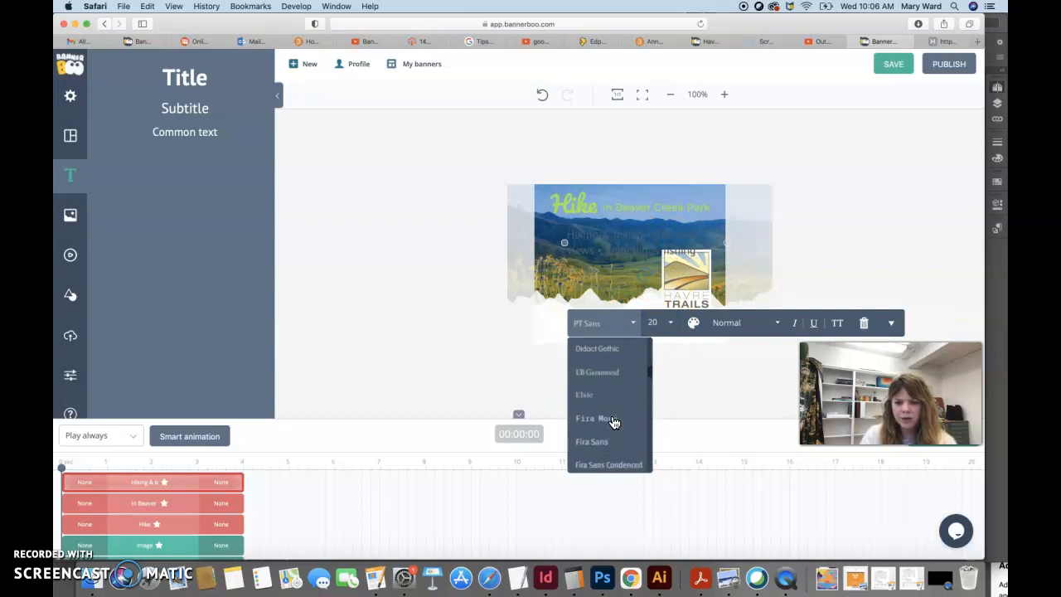
scroll(614, 423, down, 1)
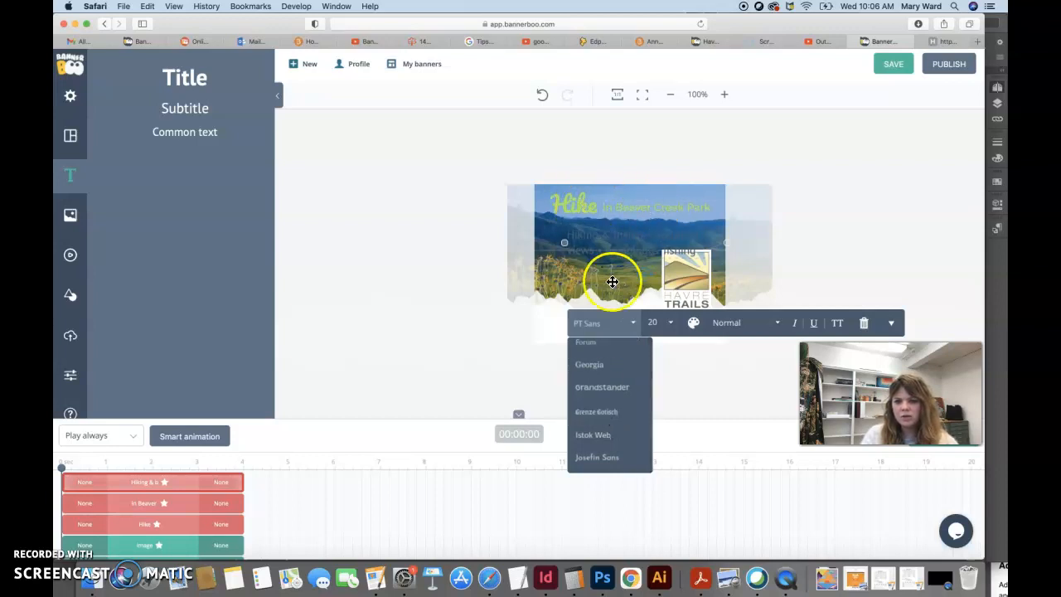
scroll(603, 425, down, 1)
scroll(603, 424, down, 6)
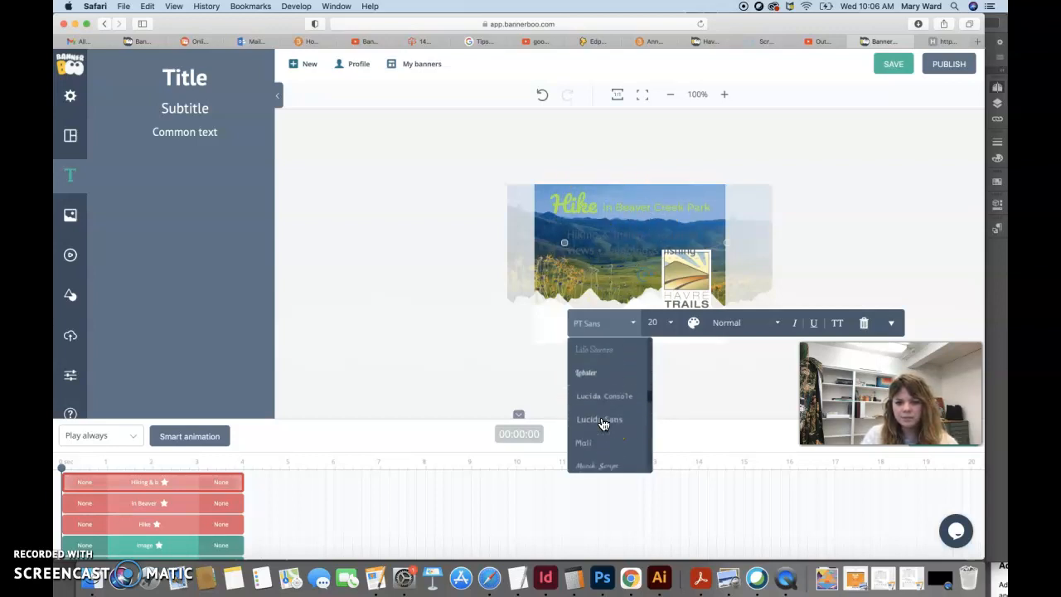
scroll(602, 423, down, 3)
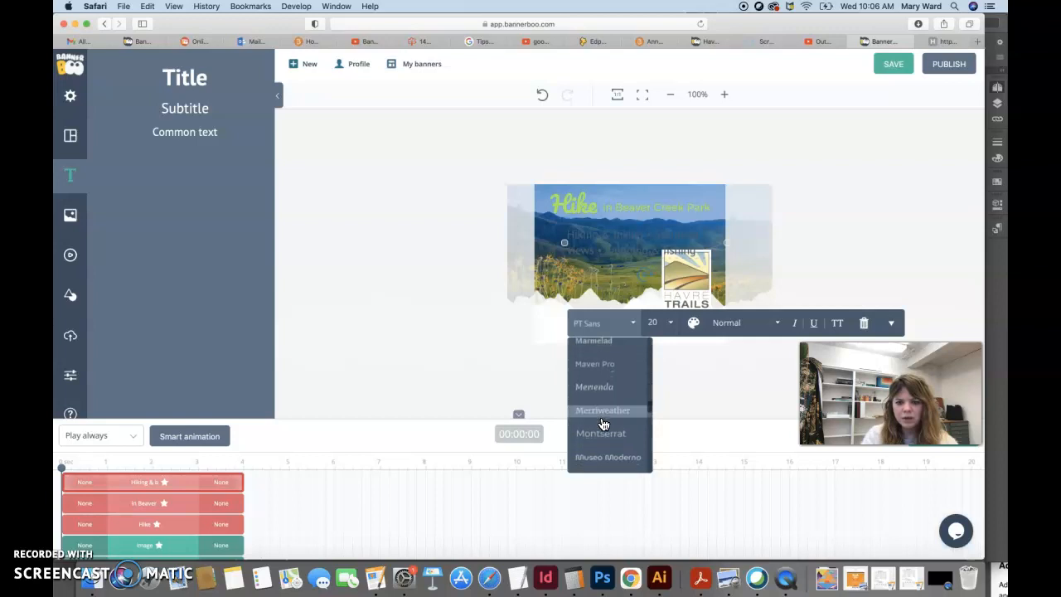
click(603, 418)
click(773, 323)
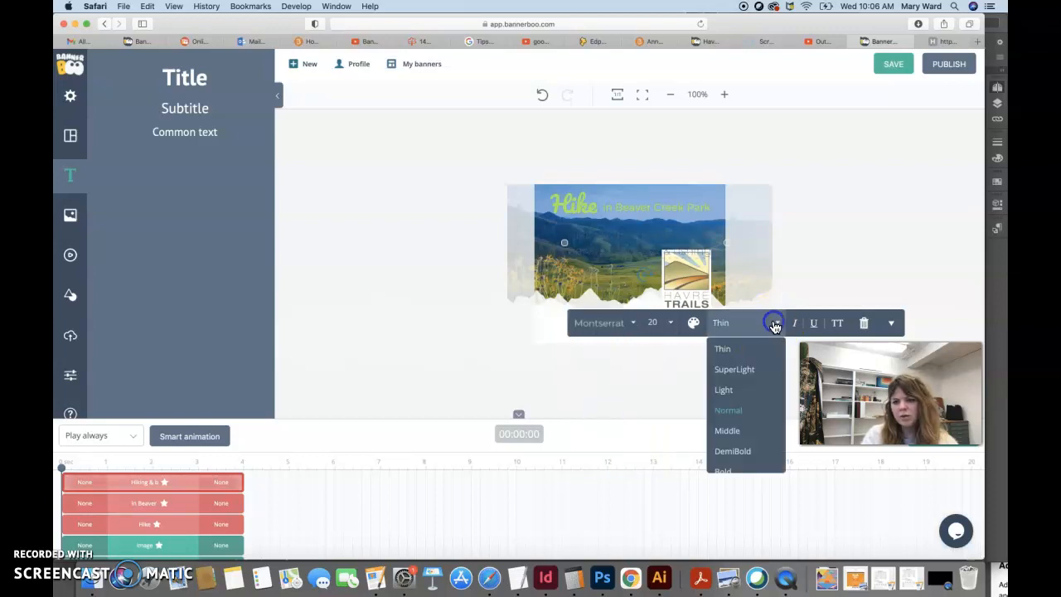
click(737, 431)
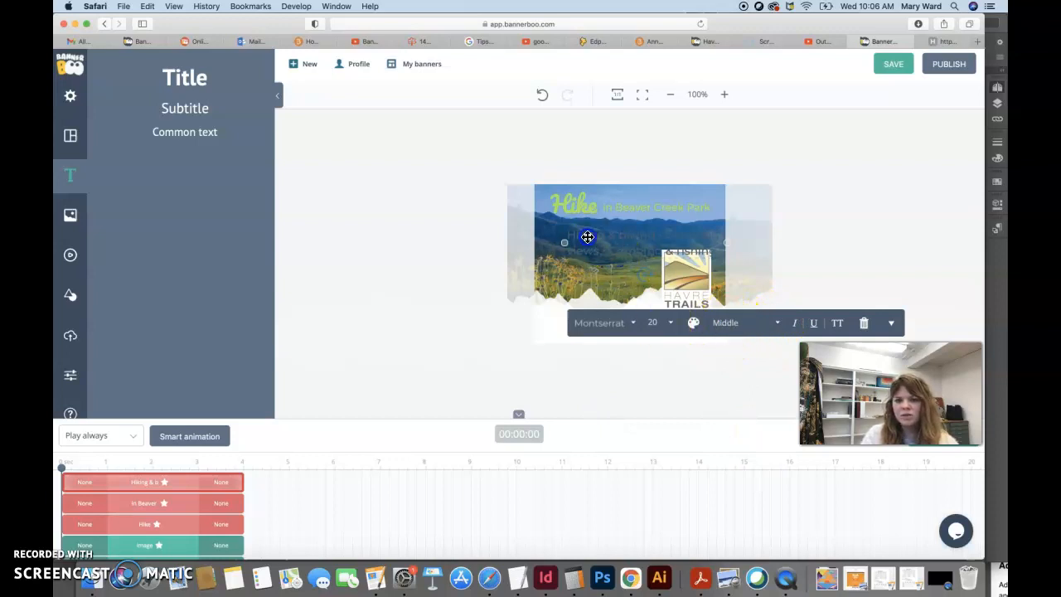
double_click(588, 238)
click(774, 324)
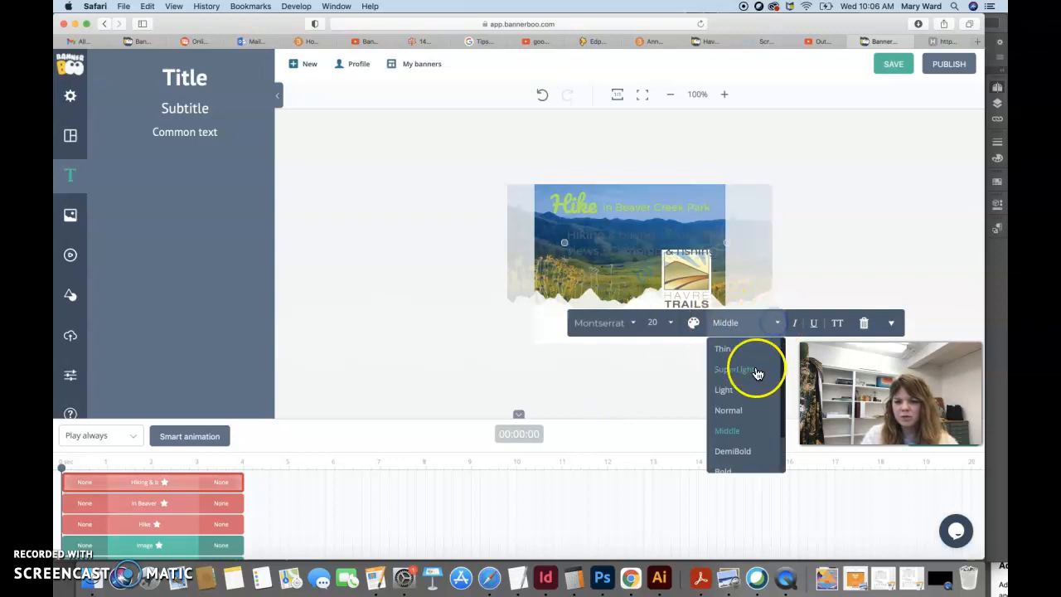
scroll(748, 435, up, 2)
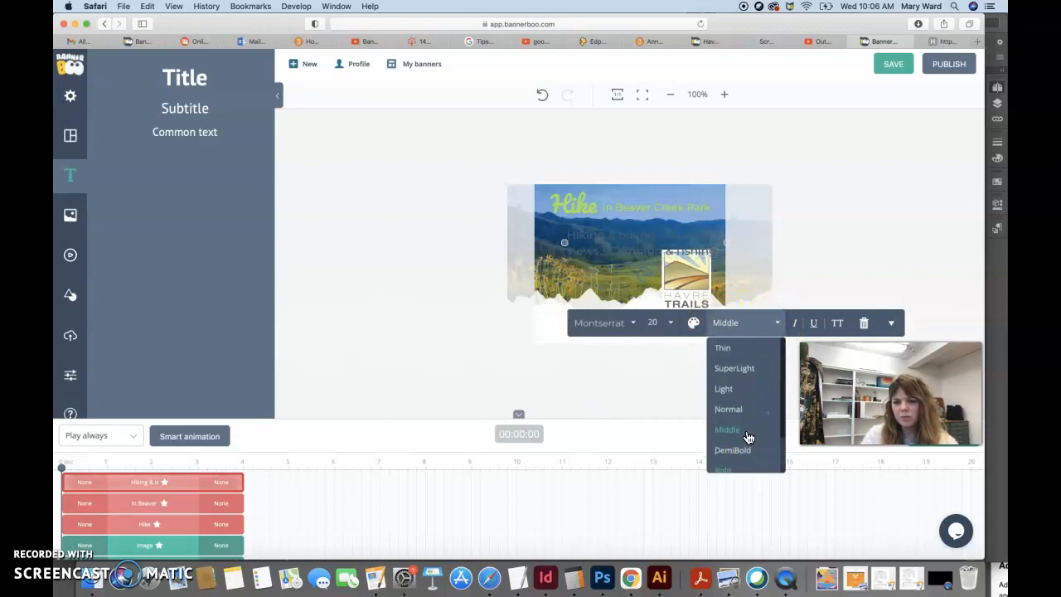
click(777, 324)
click(573, 231)
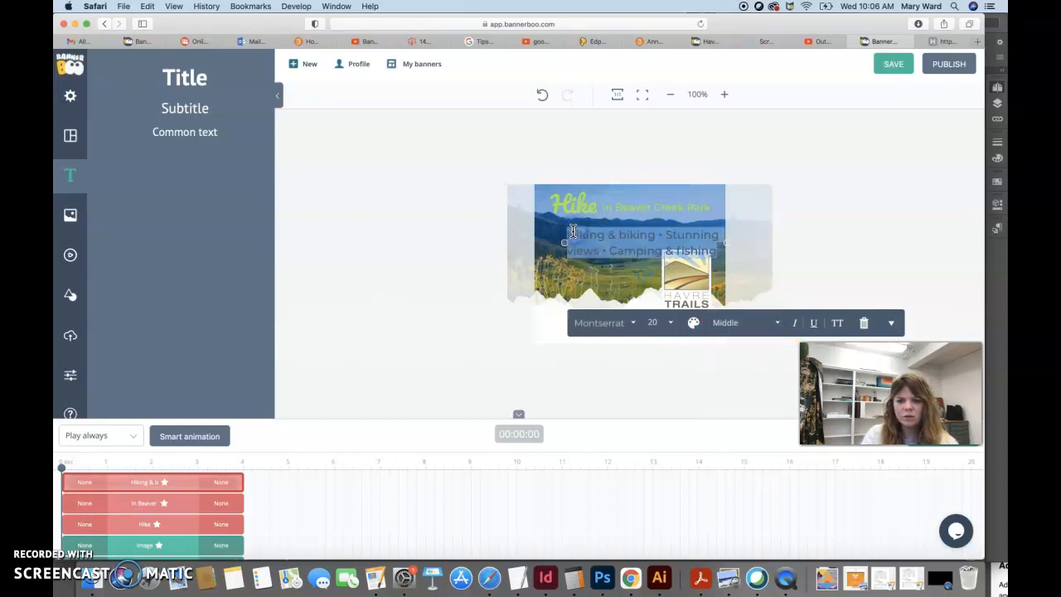
Color the tagline text lime green
click(699, 329)
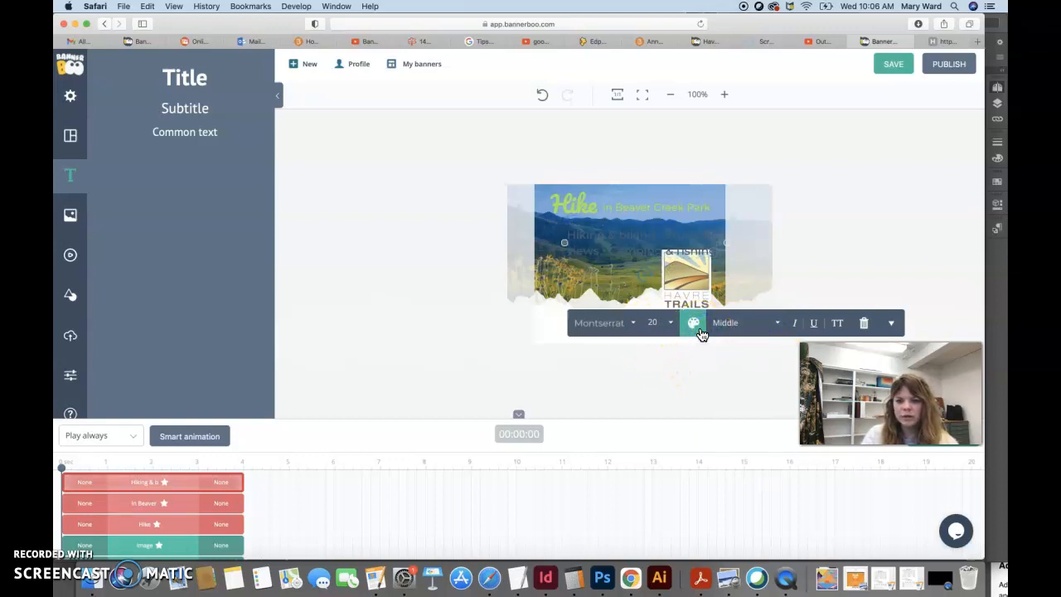
click(694, 328)
click(641, 358)
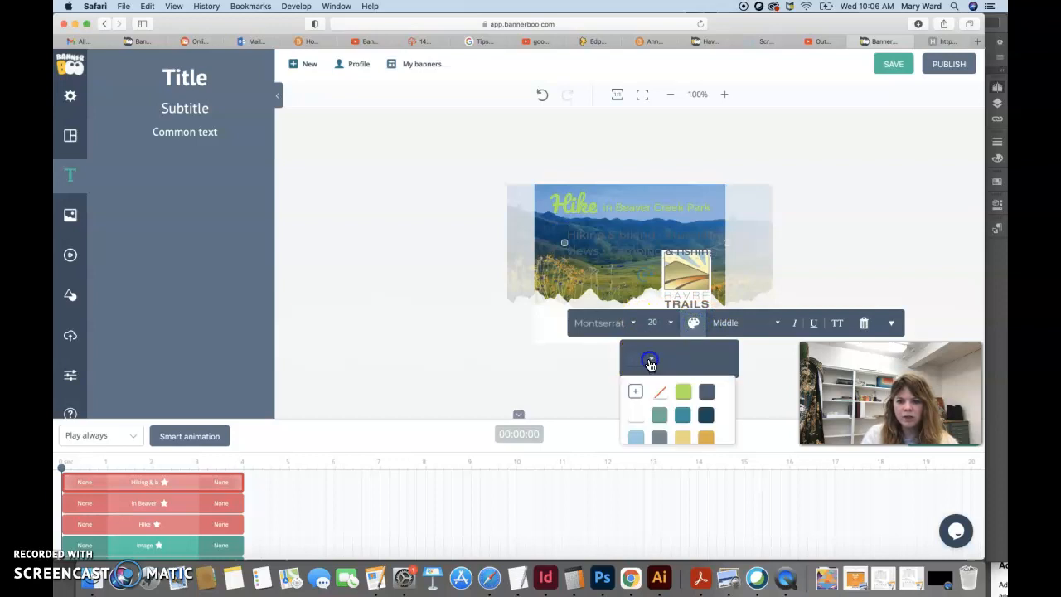
click(684, 391)
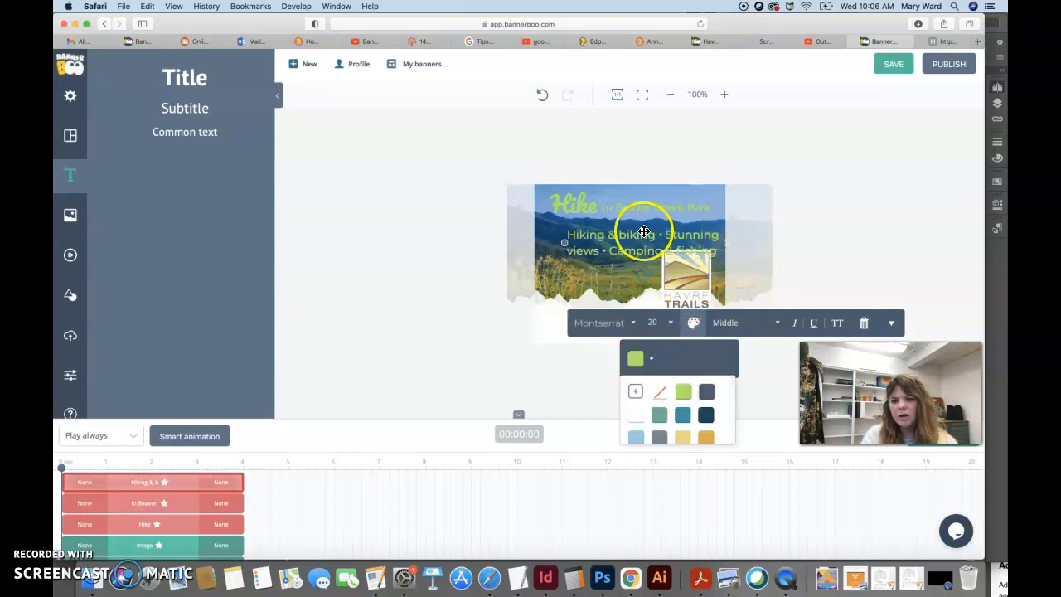
Shift the tagline left to line up with the headline and color it white
drag(630, 237, 611, 236)
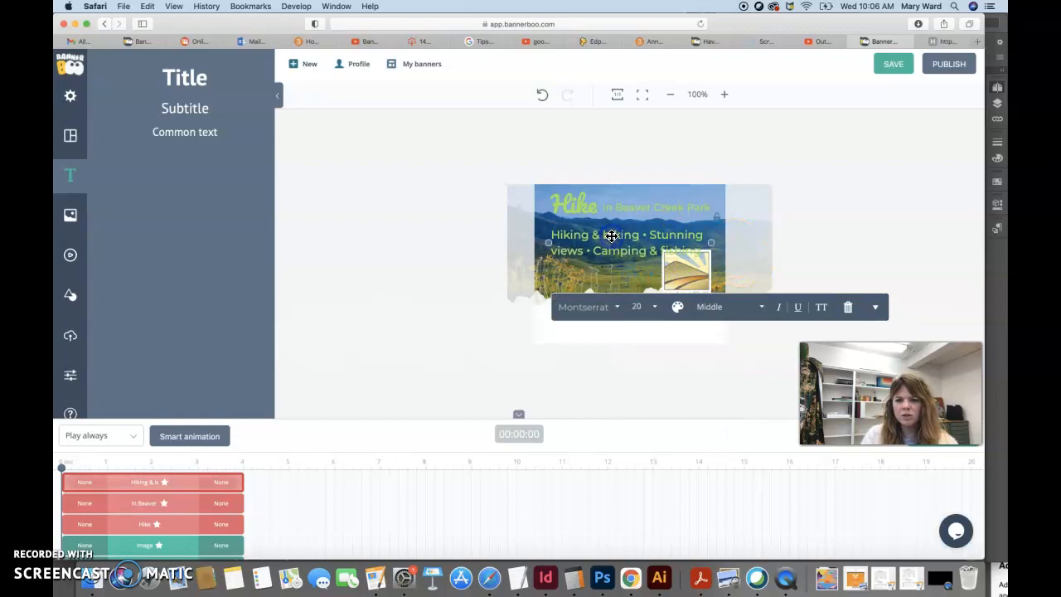
click(677, 306)
click(634, 342)
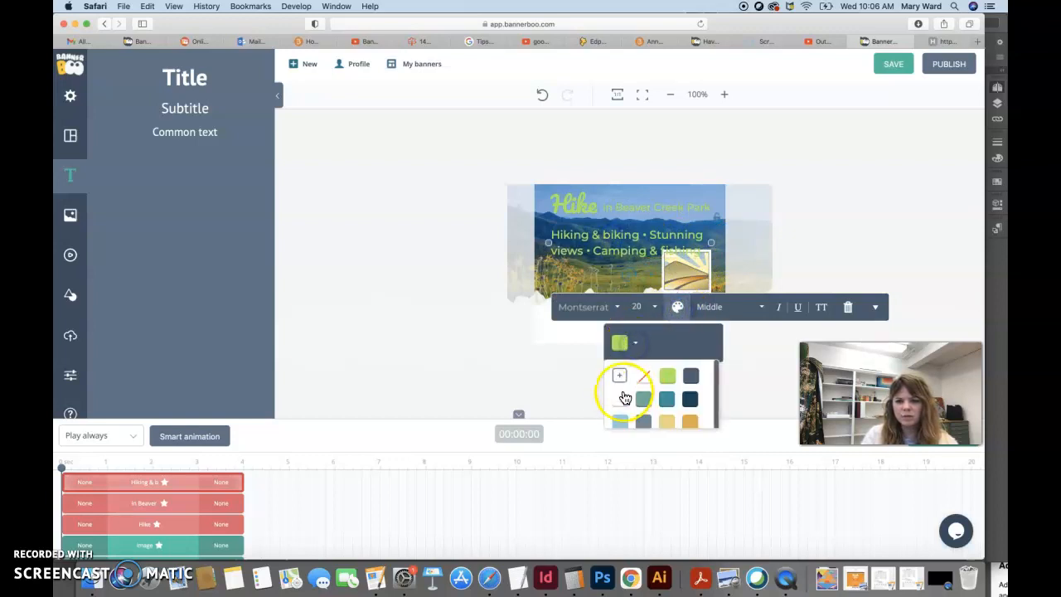
Set the tagline's font size to 10 so it fits on one line, trying 11 along the way
click(640, 307)
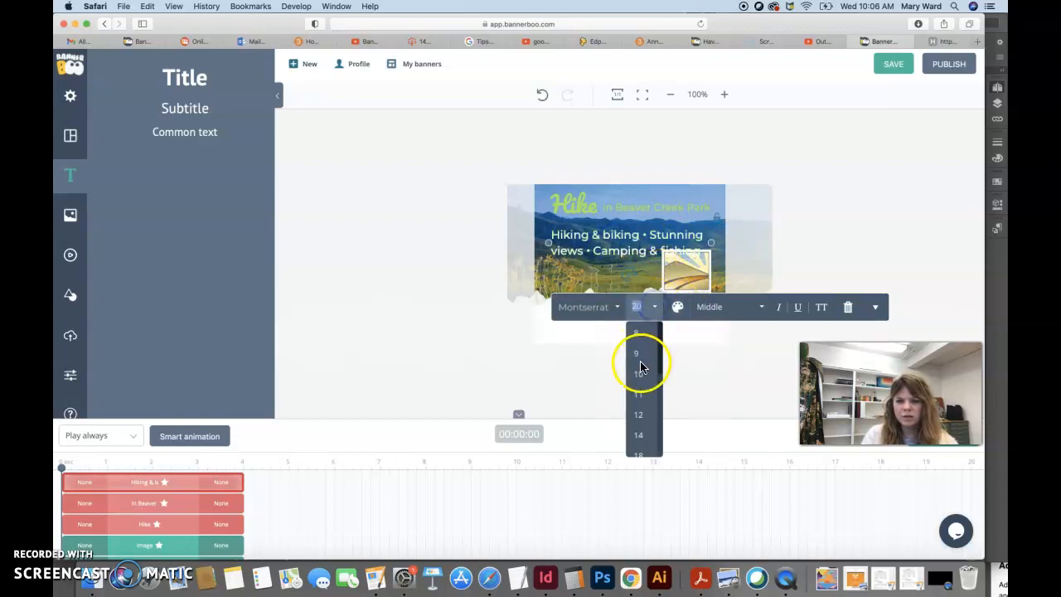
click(641, 373)
click(651, 308)
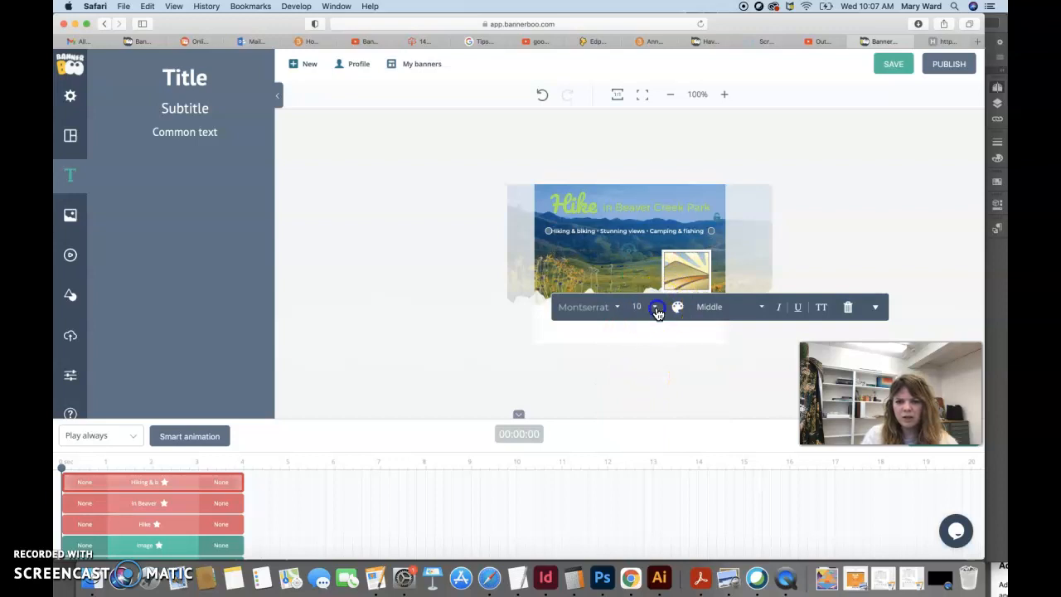
click(639, 397)
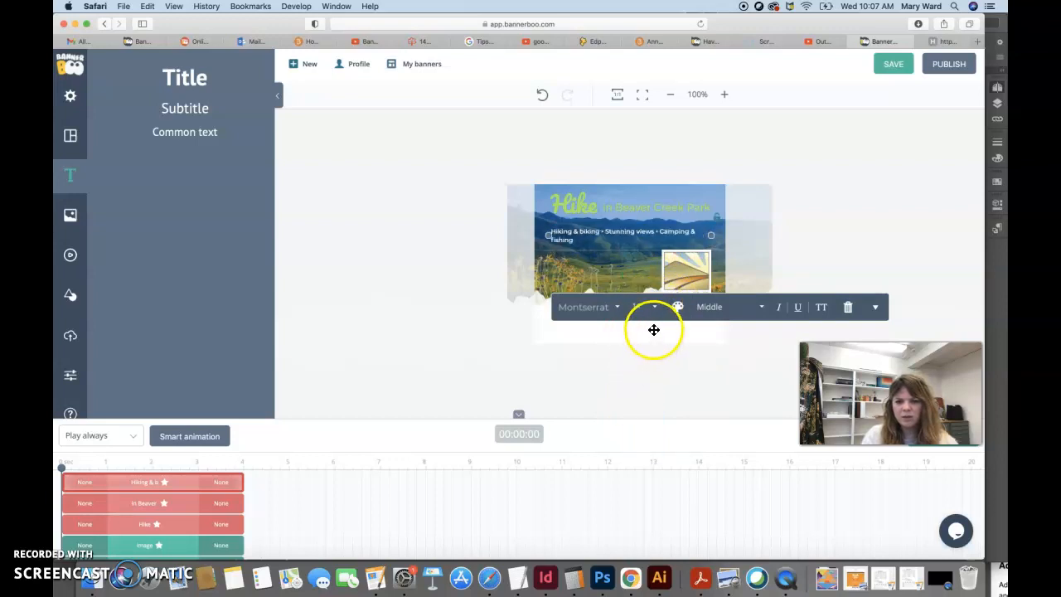
click(653, 307)
click(637, 373)
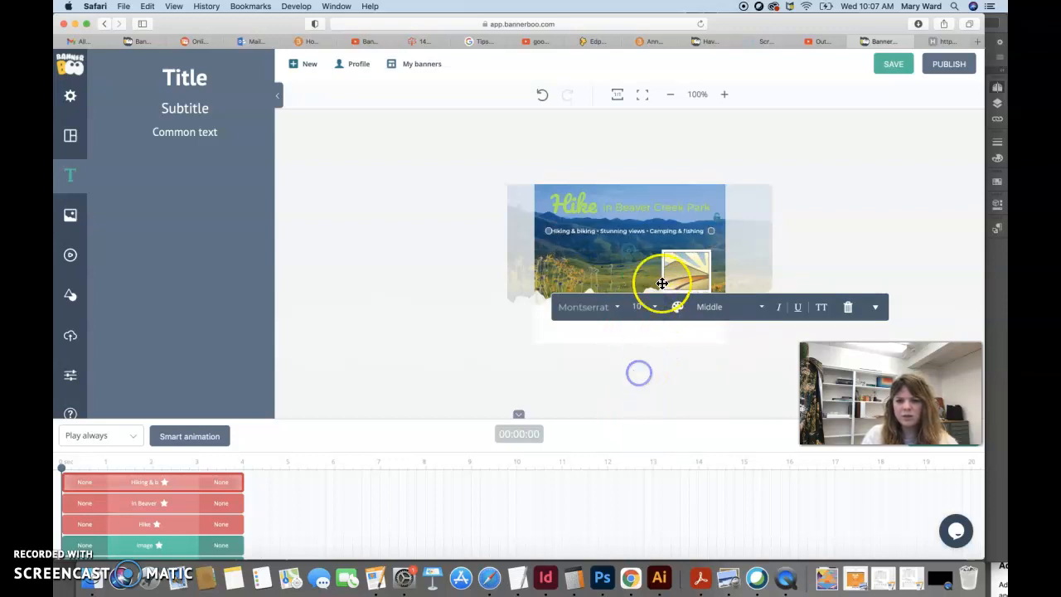
Deselect the tagline and dismiss the McAfee security alert
click(835, 240)
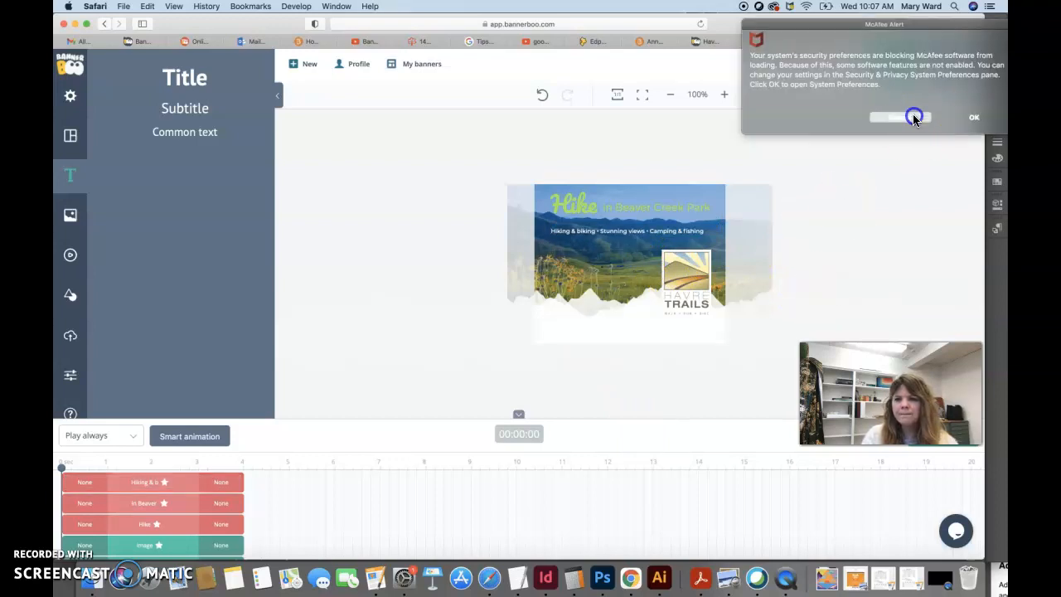
click(912, 117)
click(866, 217)
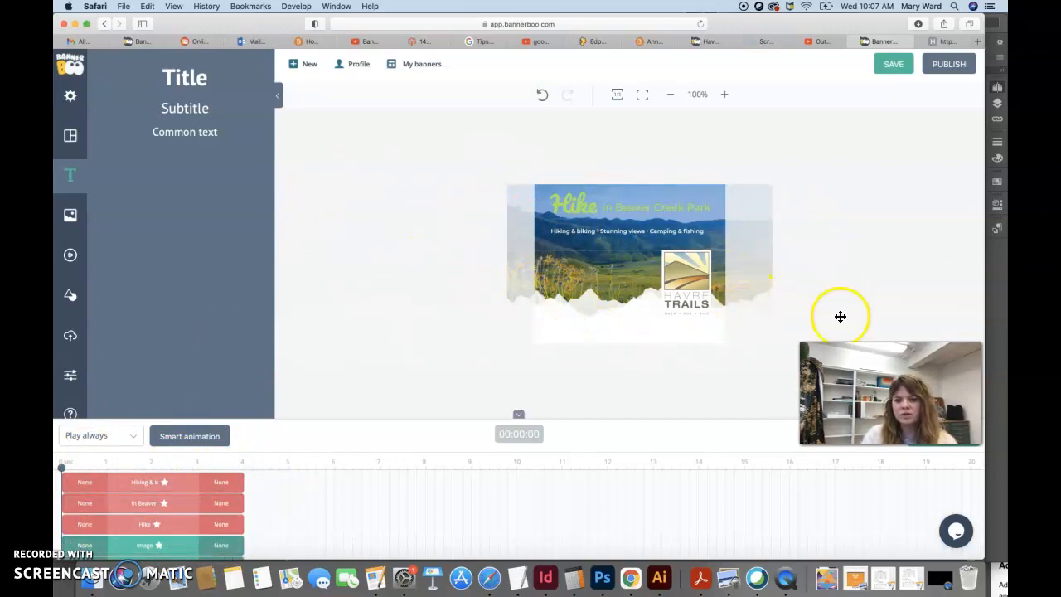
Copy the "Visit our website at havrechamber.com/hiking" line from the finished Hike Bear Paw banner and return to the ad in progress
click(133, 41)
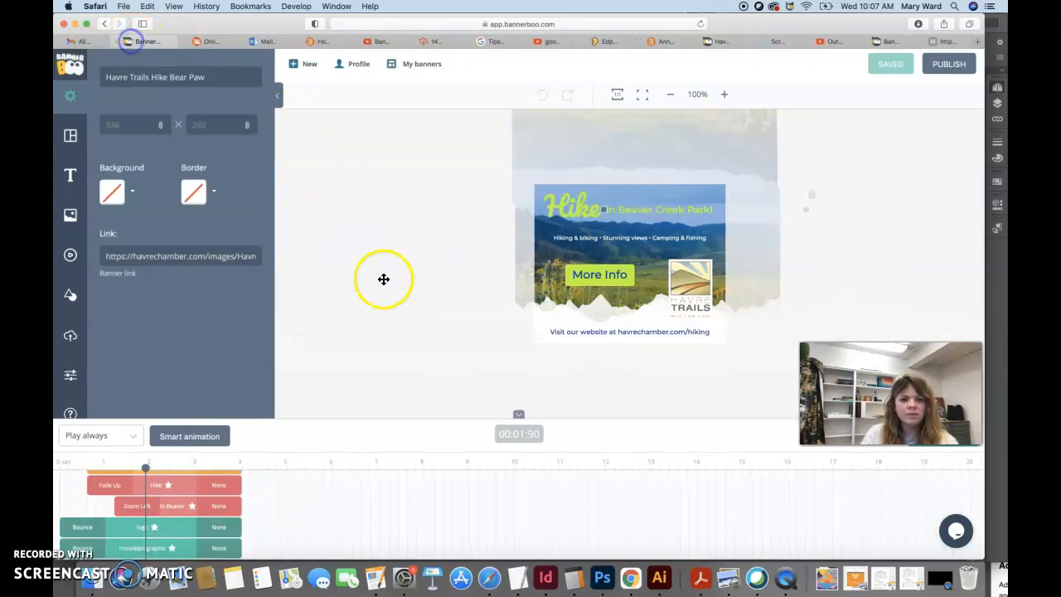
double_click(676, 333)
key(super+c)
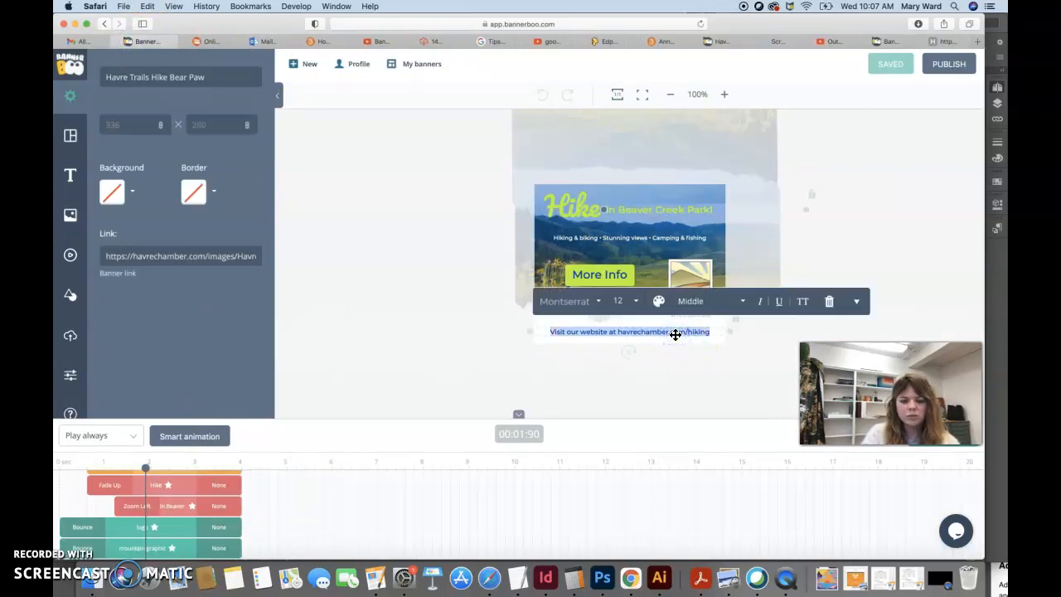
click(947, 41)
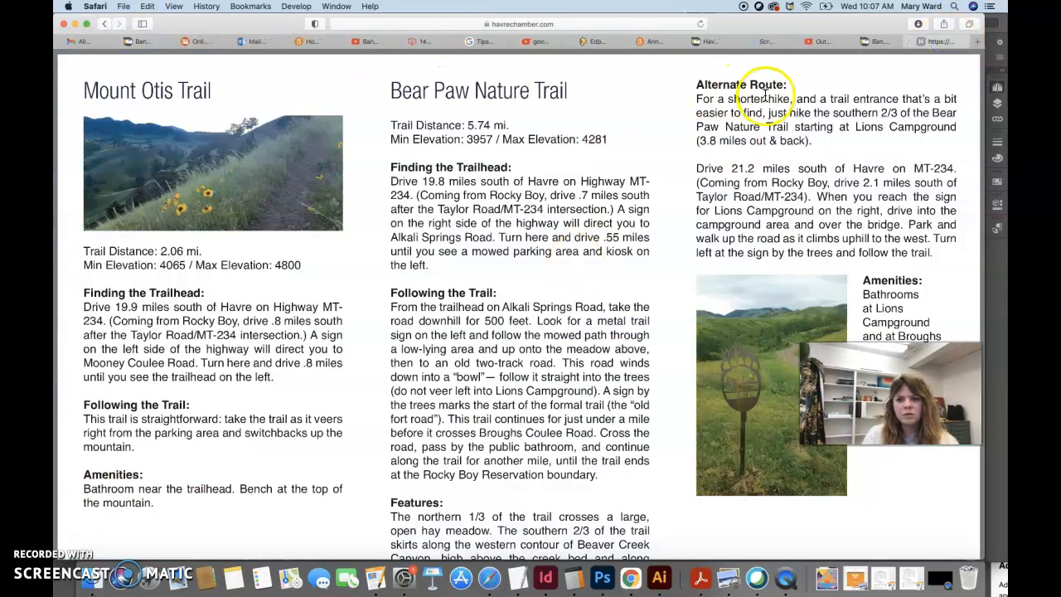
click(872, 41)
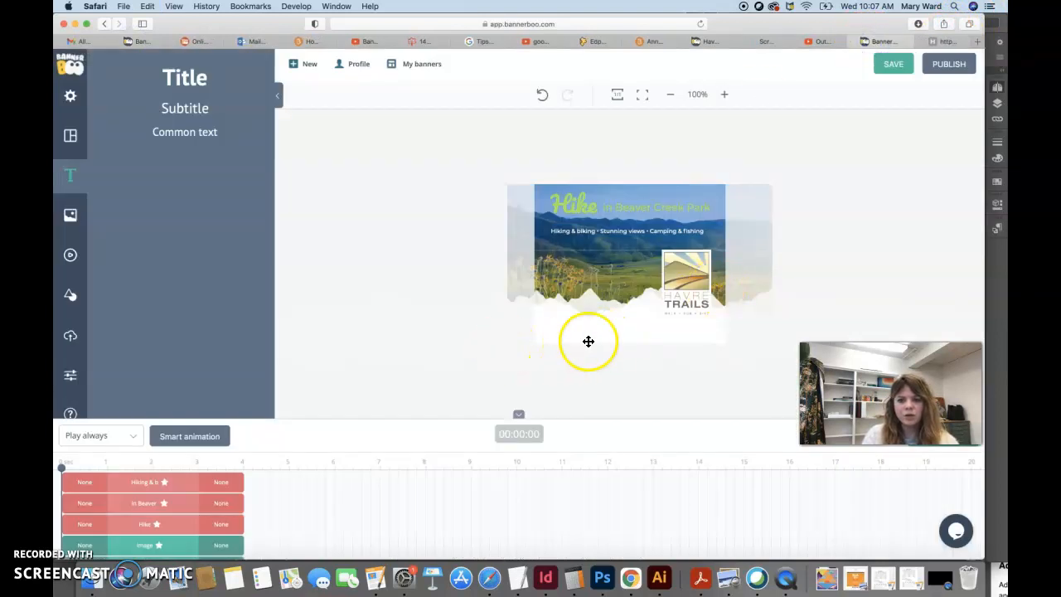
Add a common text box on the white strip below the mountains and paste the copied website line into it
click(182, 140)
drag(617, 272, 586, 340)
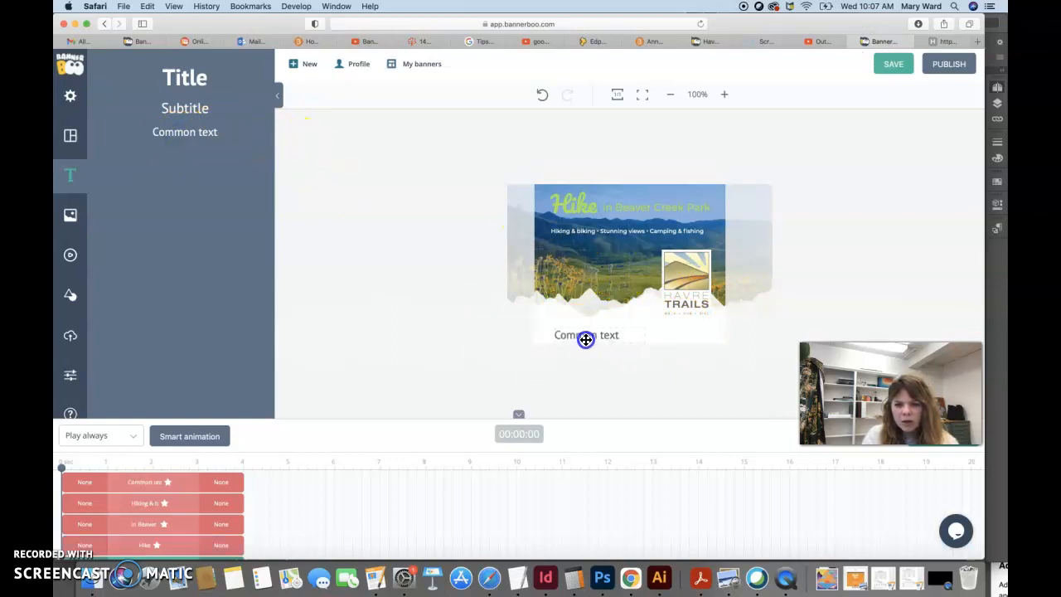
click(578, 334)
key(super+v)
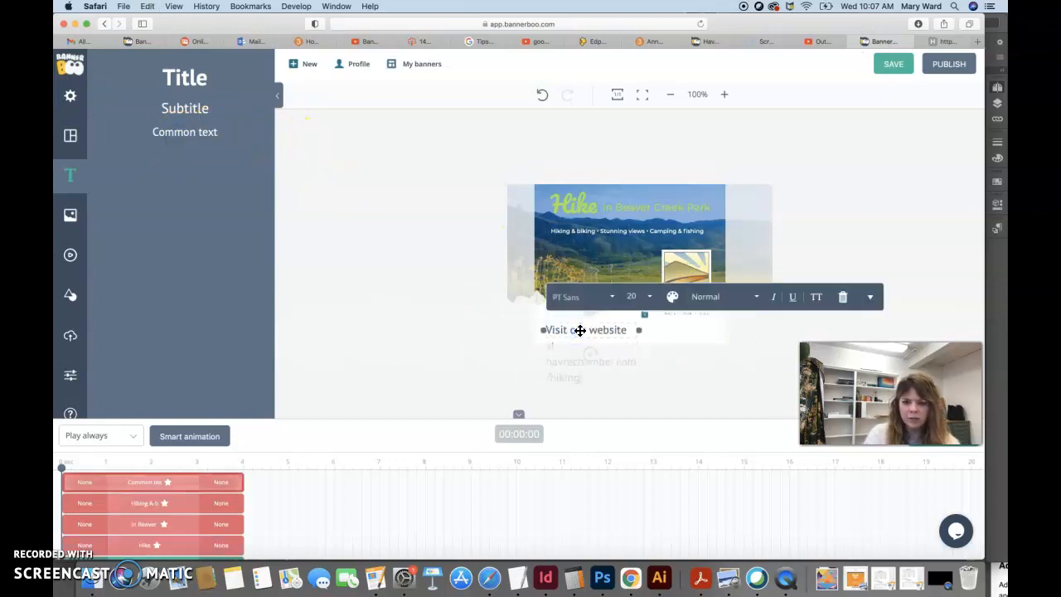
Set the website line's font size to 14, trying 10 and 12 along the way
triple_click(635, 330)
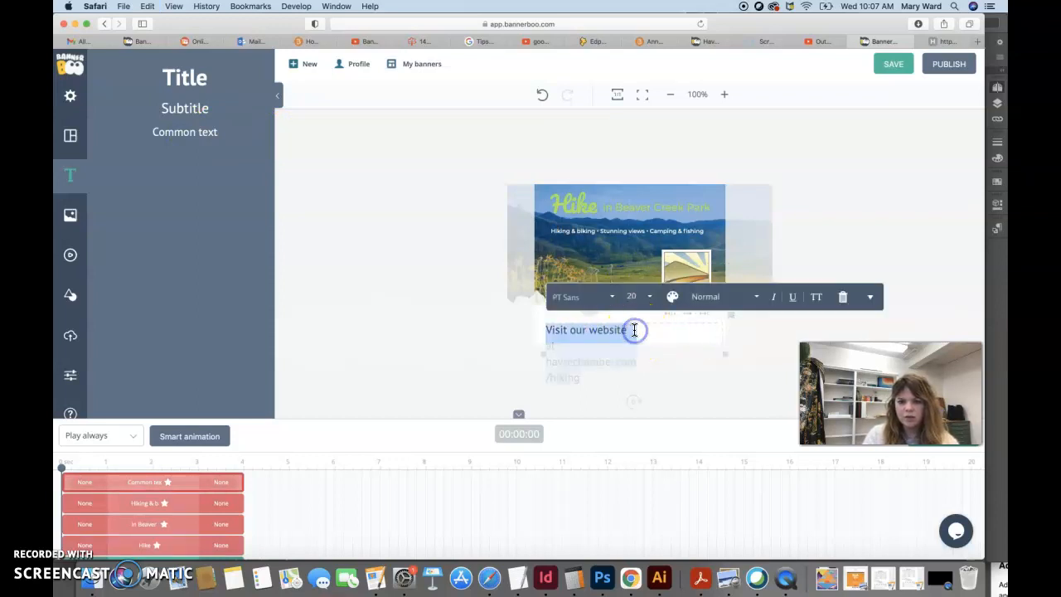
click(640, 295)
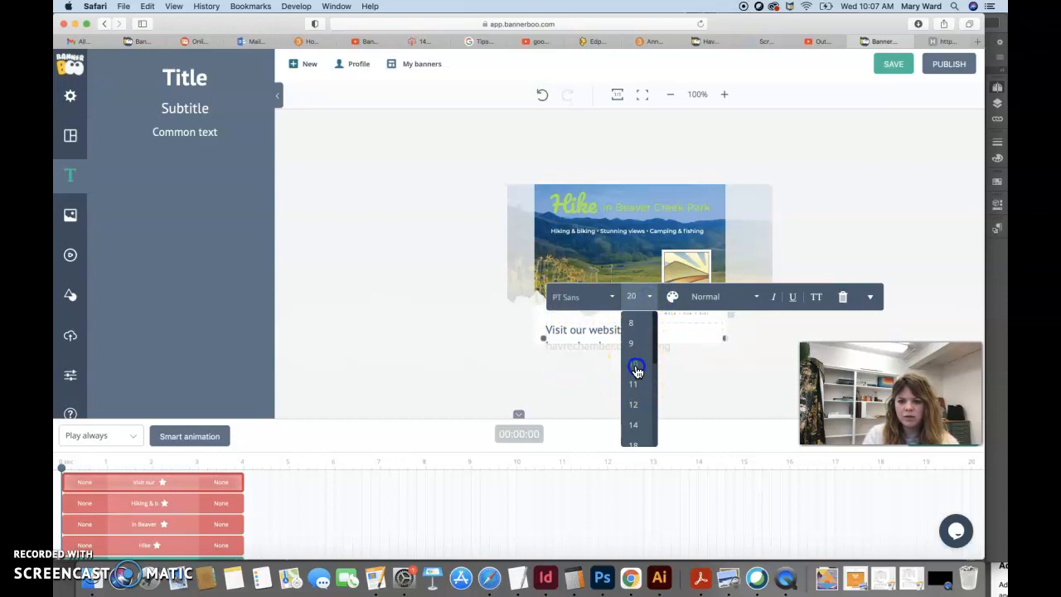
click(635, 365)
click(650, 296)
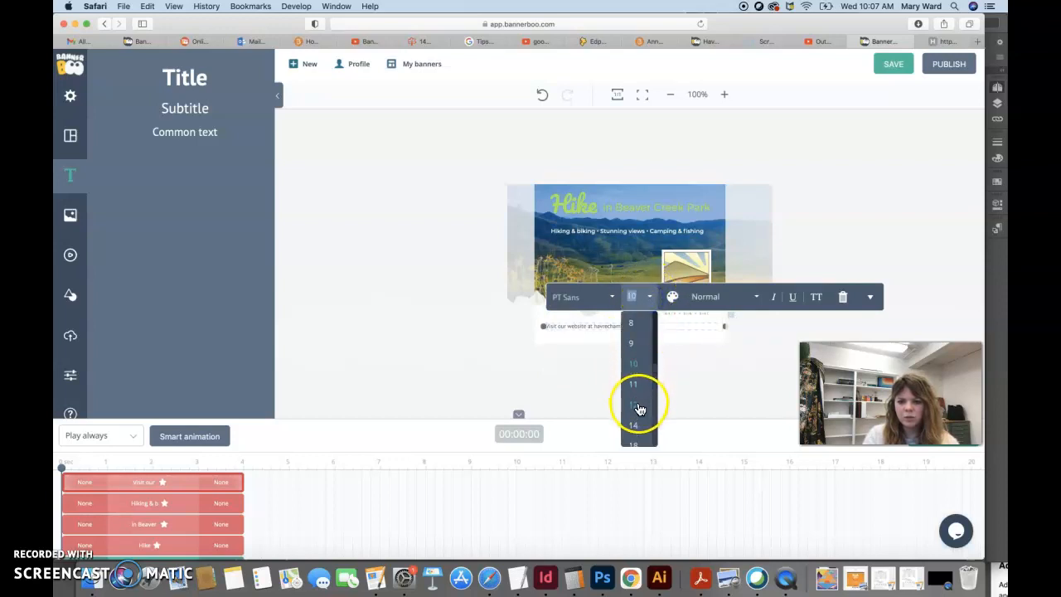
click(636, 406)
click(653, 296)
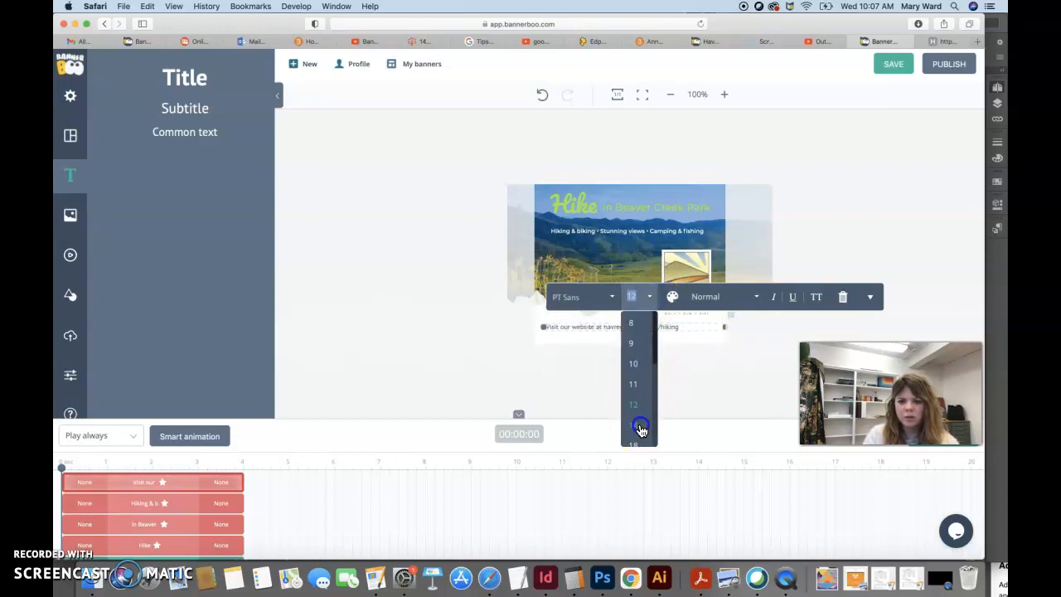
click(634, 330)
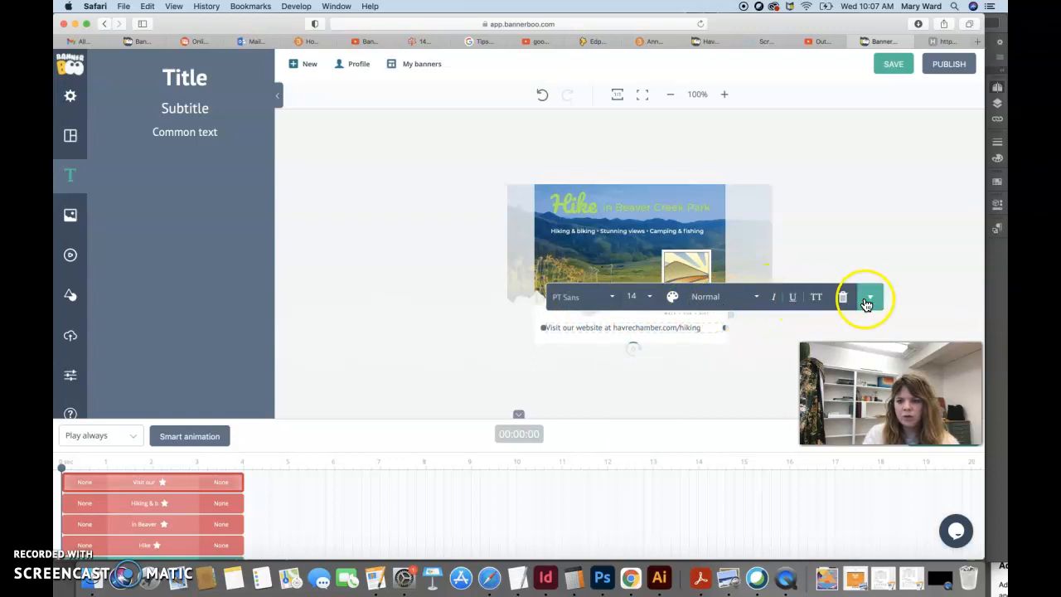
Try the website line in all capitals
click(732, 306)
click(733, 304)
click(823, 298)
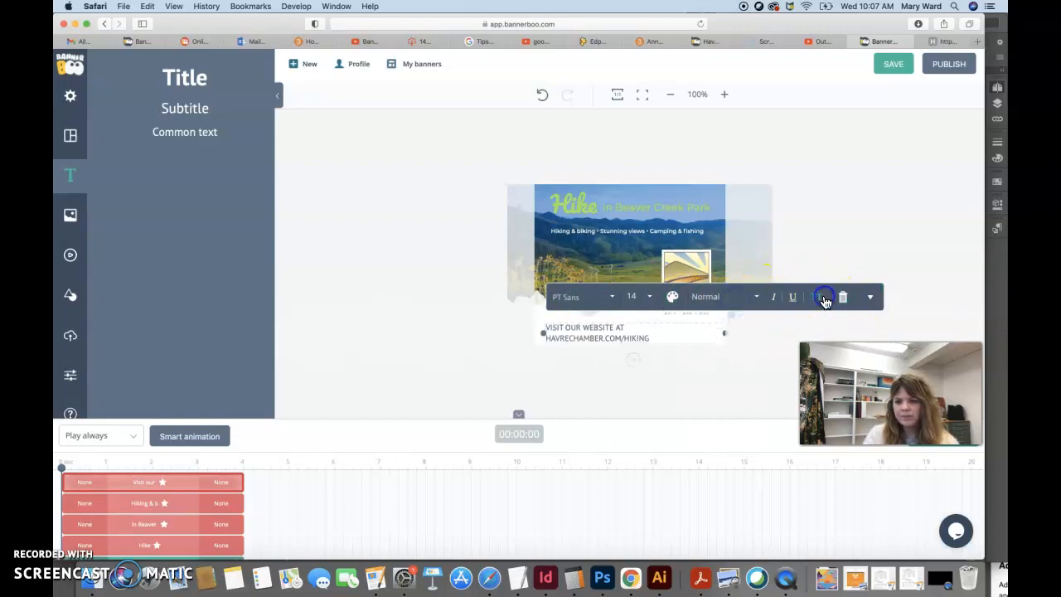
click(823, 300)
Center-align the website line, increase its letter spacing slightly and shift it a little to the left on the white strip
click(869, 296)
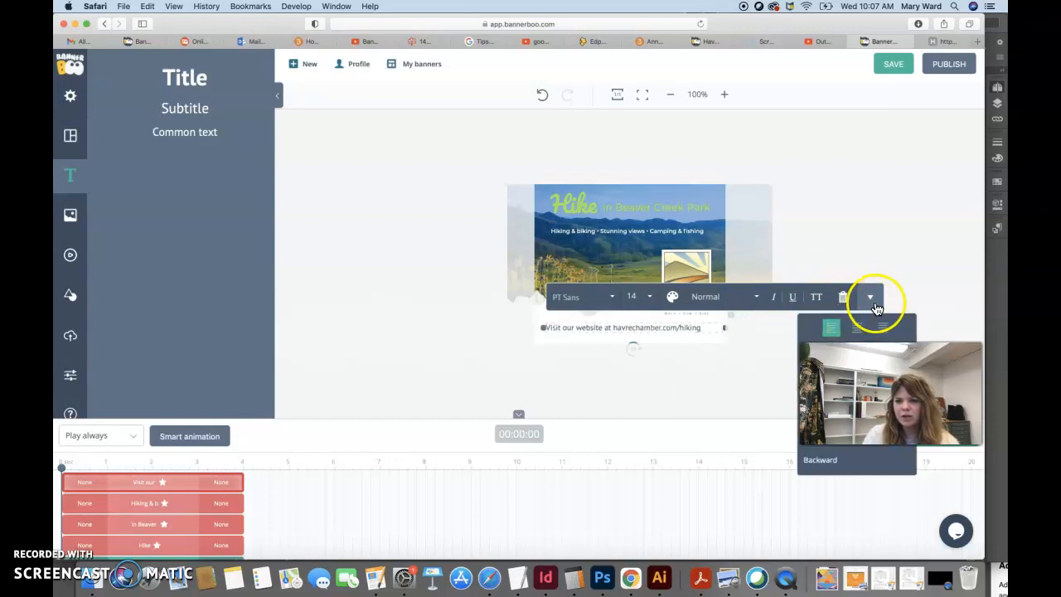
click(885, 329)
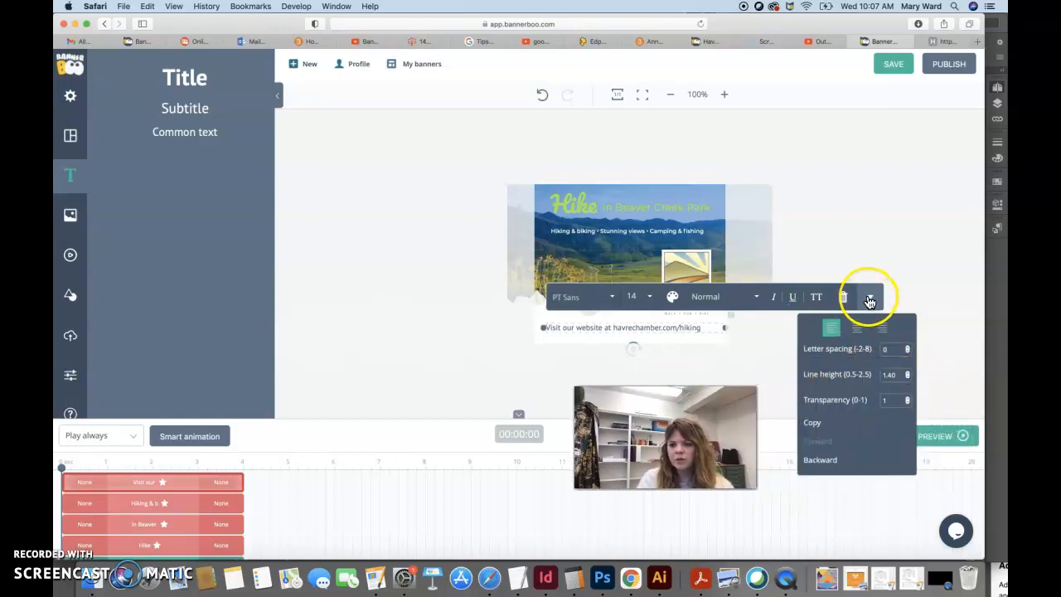
click(858, 330)
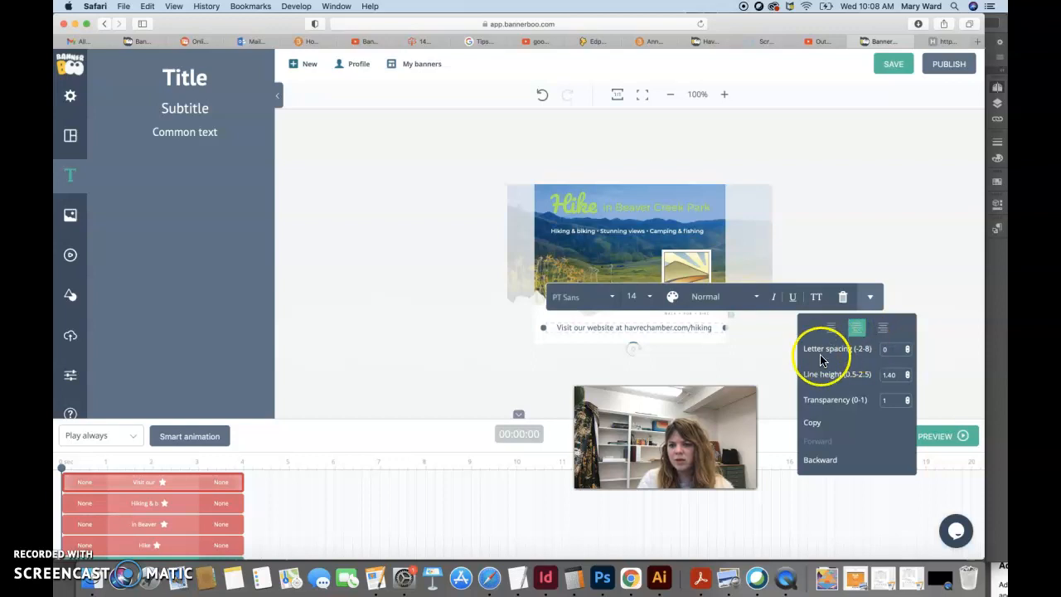
click(907, 349)
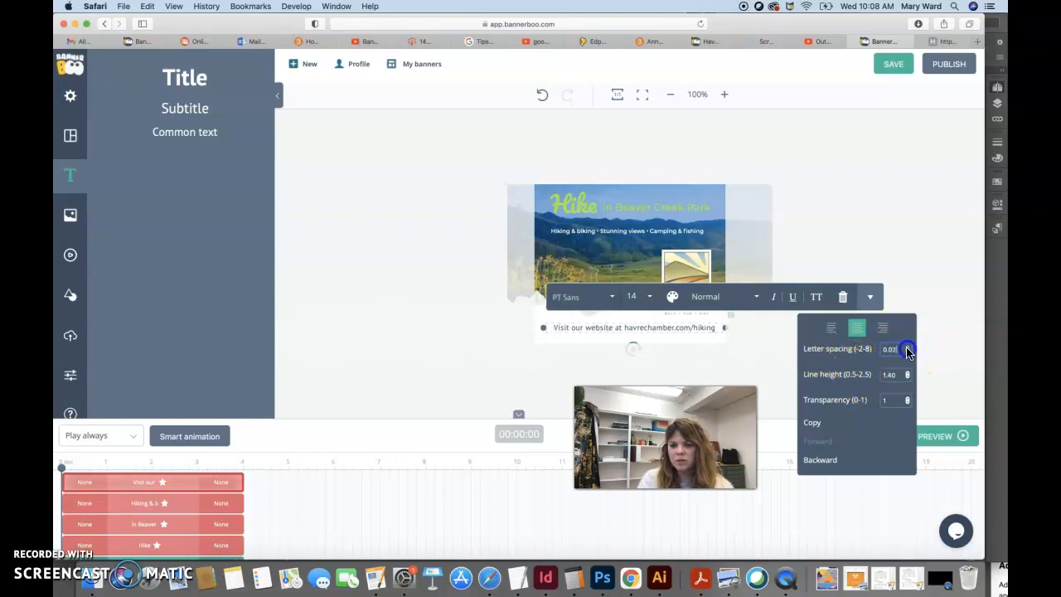
click(544, 327)
drag(588, 329, 583, 329)
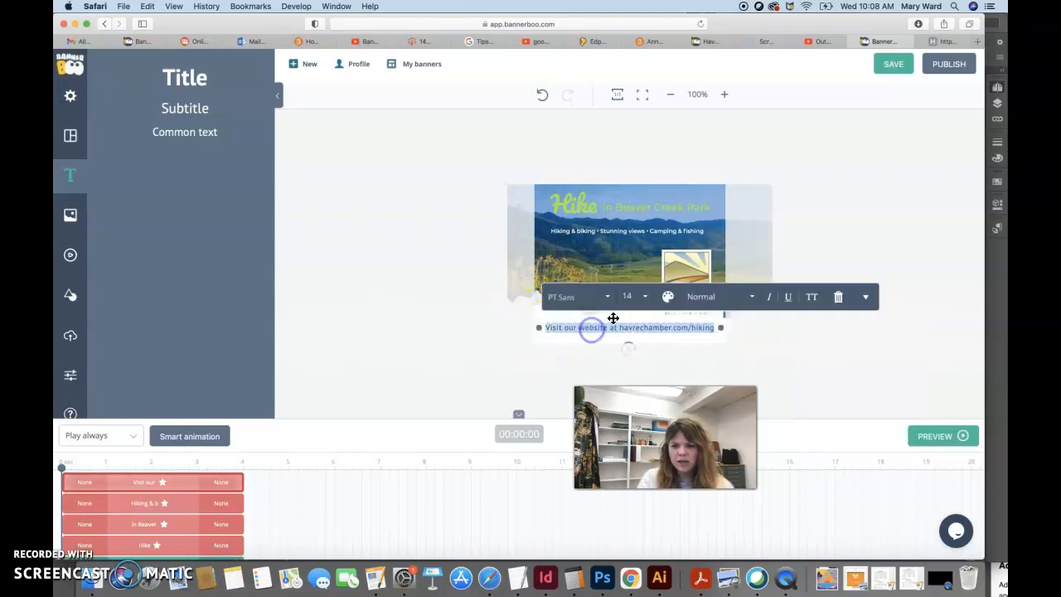
Recolor the website line with a custom blue and move it slightly down on the white strip
click(668, 303)
click(625, 335)
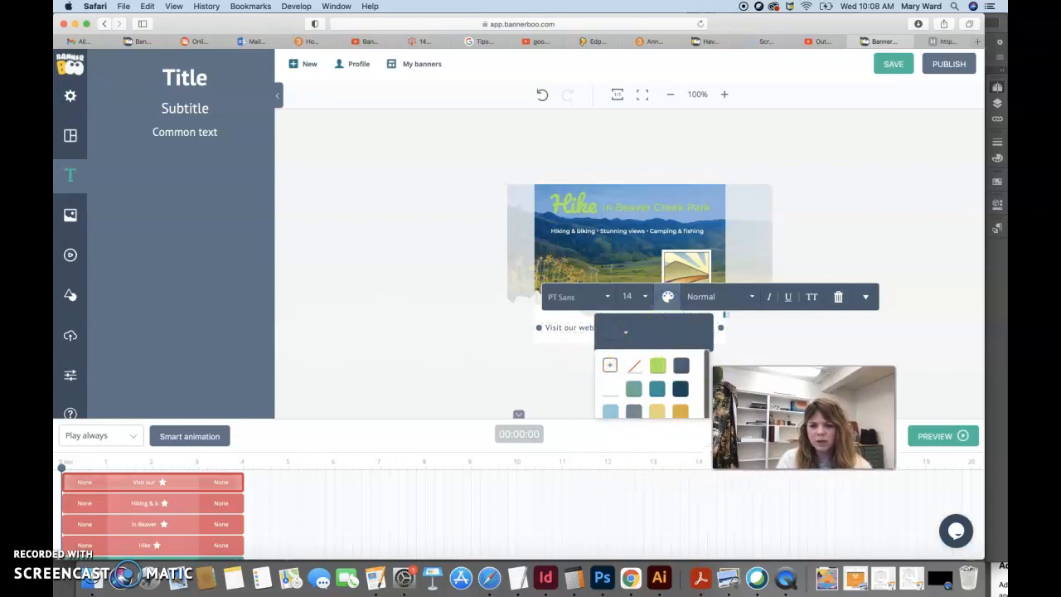
scroll(645, 388, down, 5)
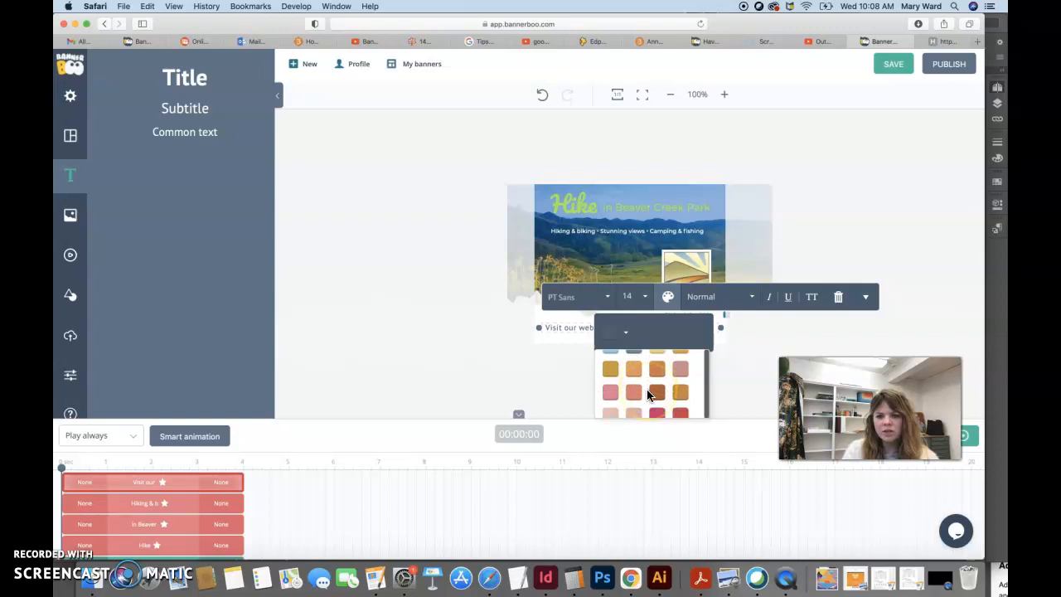
click(627, 338)
click(616, 335)
click(609, 336)
click(620, 333)
scroll(637, 378, up, 5)
click(611, 366)
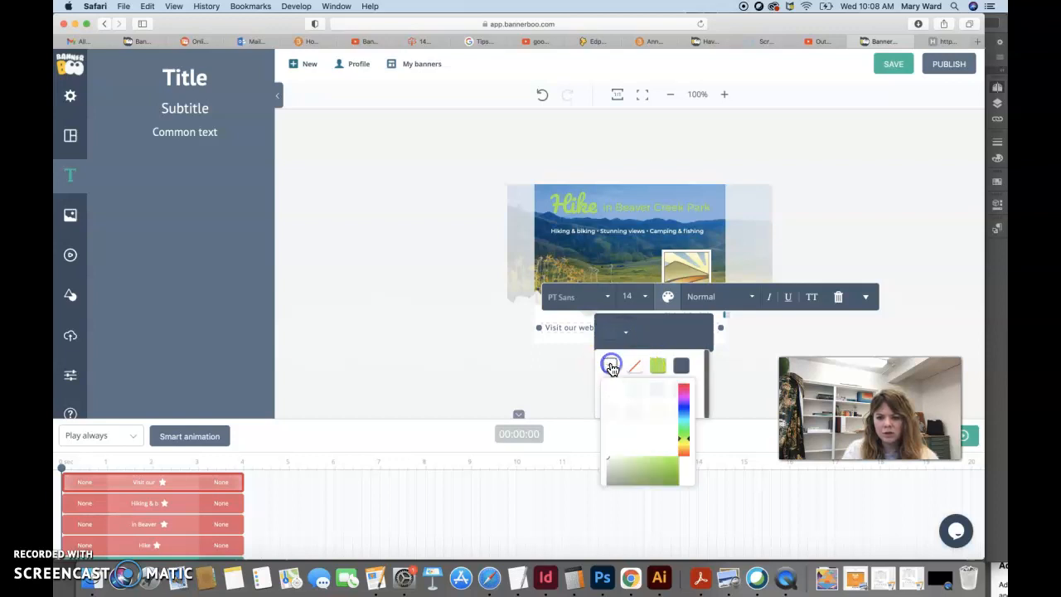
click(692, 406)
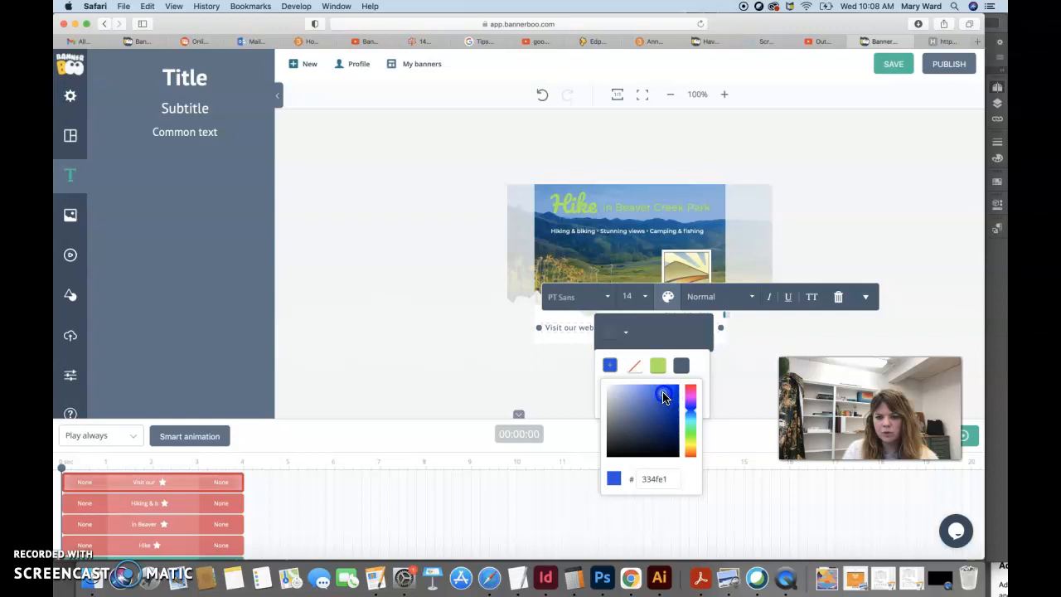
click(661, 331)
click(668, 299)
click(672, 360)
drag(654, 330, 656, 331)
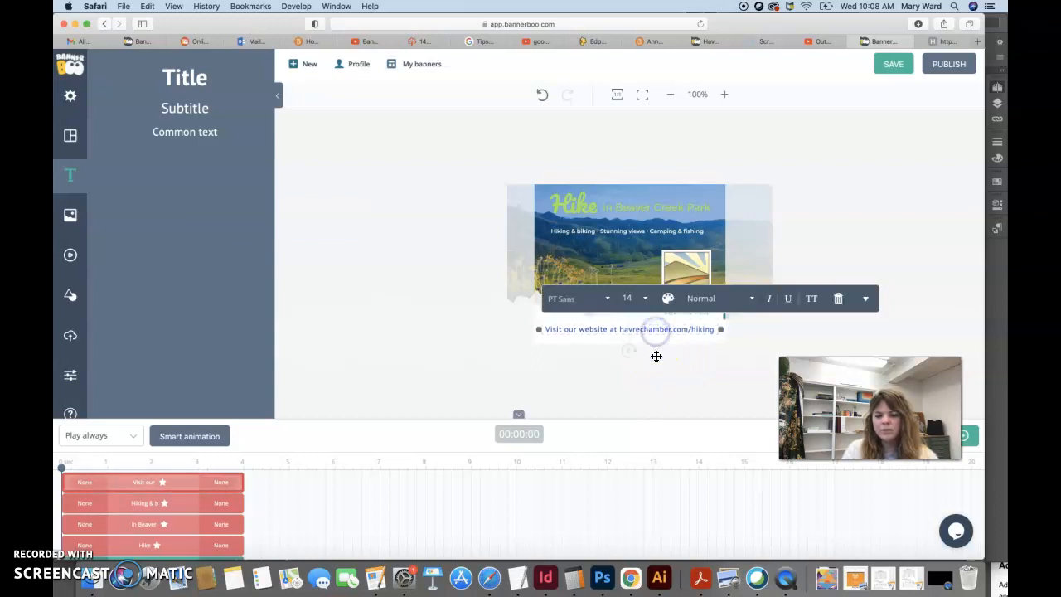
click(673, 391)
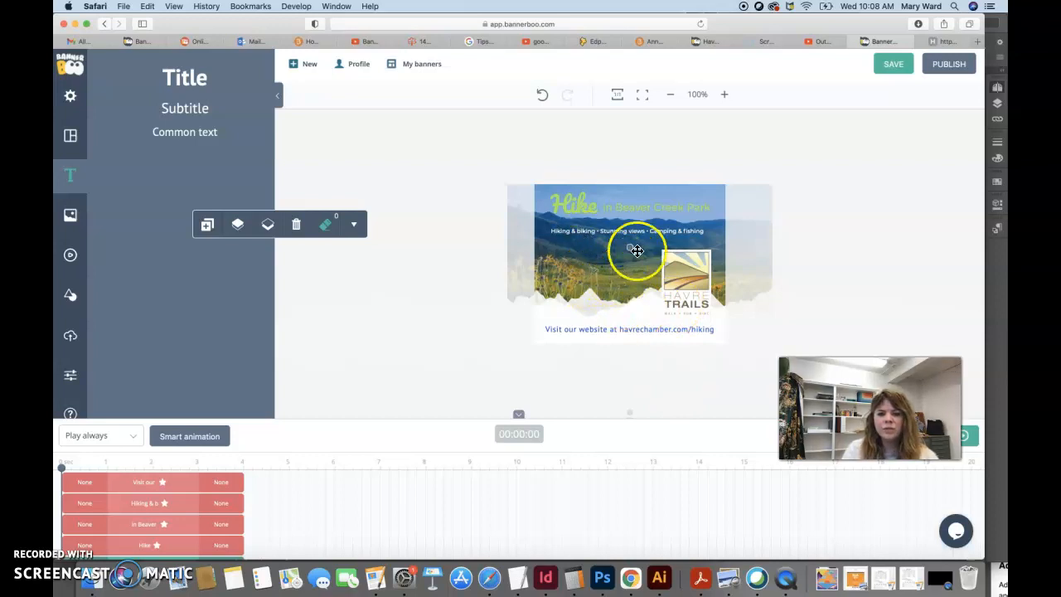
Add a rounded rectangle and shrink it to a button-sized bar beneath the tagline, to the left of the Havre Trails logo
click(71, 300)
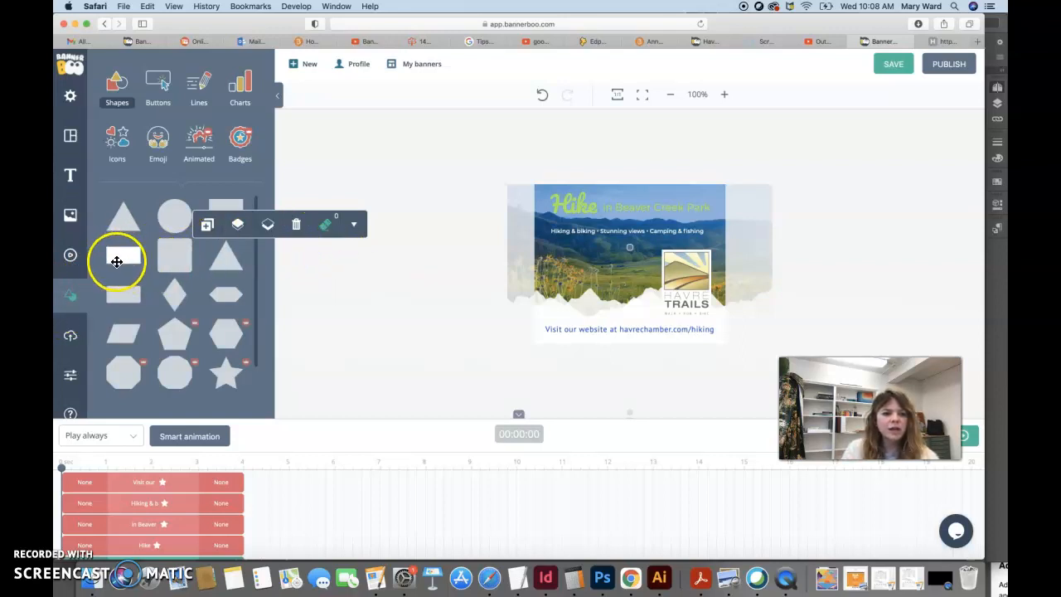
click(126, 299)
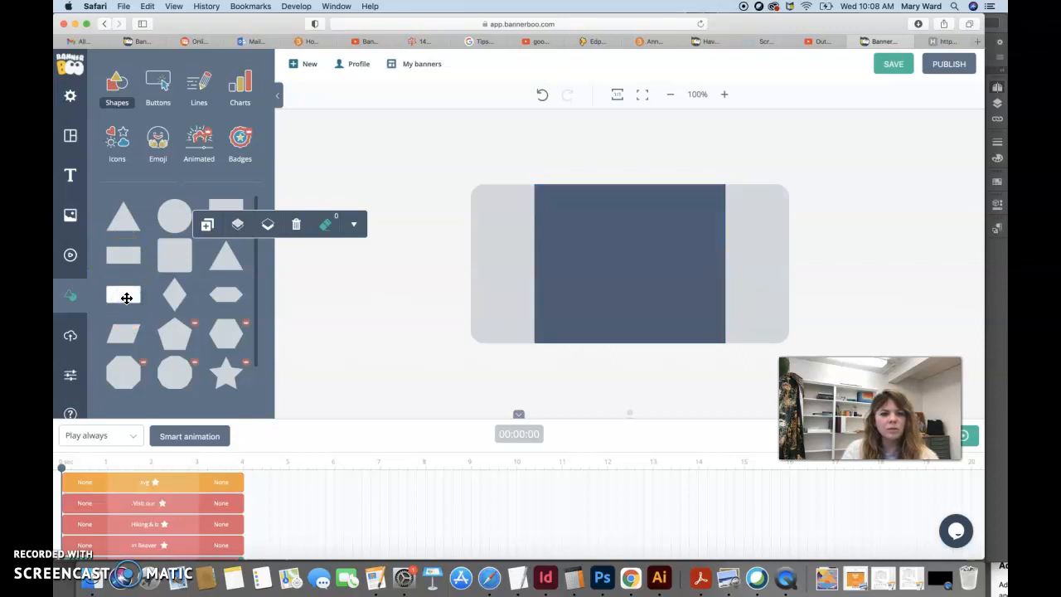
click(623, 213)
drag(792, 182, 606, 264)
drag(539, 346, 537, 332)
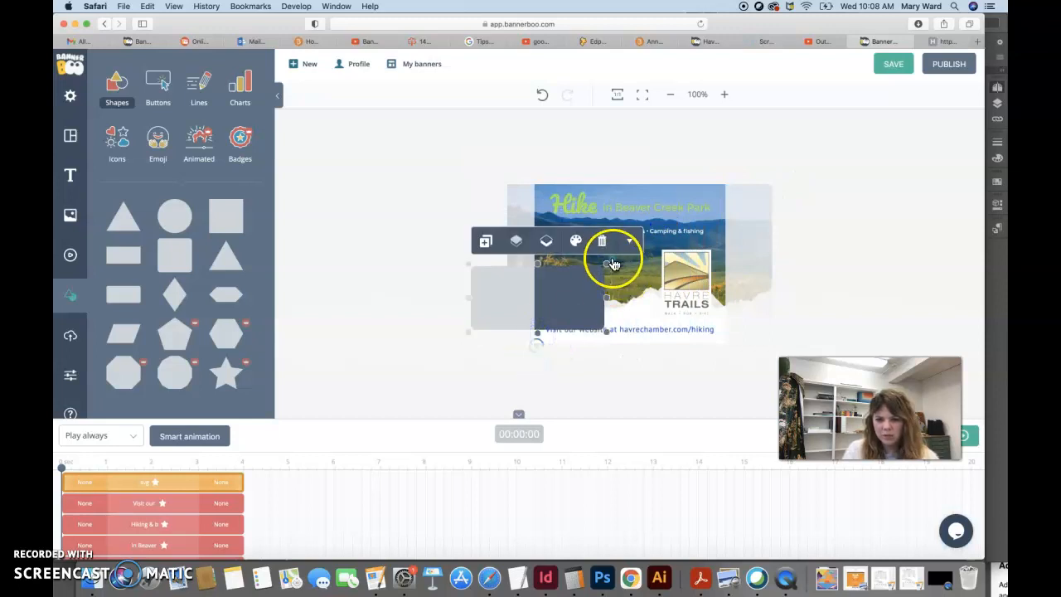
drag(561, 289, 621, 268)
drag(594, 310, 594, 280)
drag(664, 243, 602, 264)
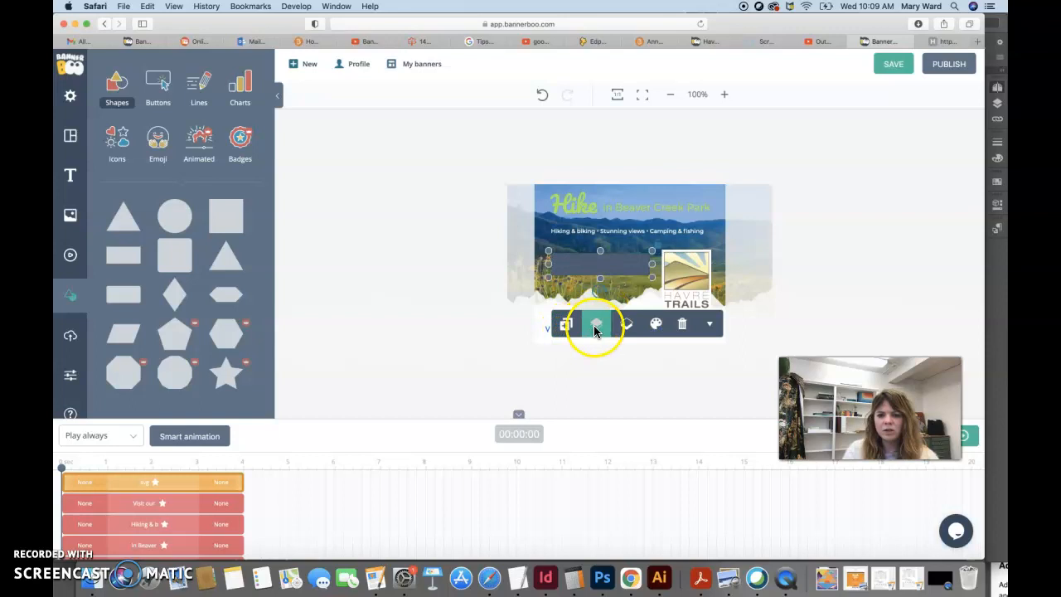
Fill the rounded rectangle with the lime green used for the headline
click(654, 329)
click(613, 358)
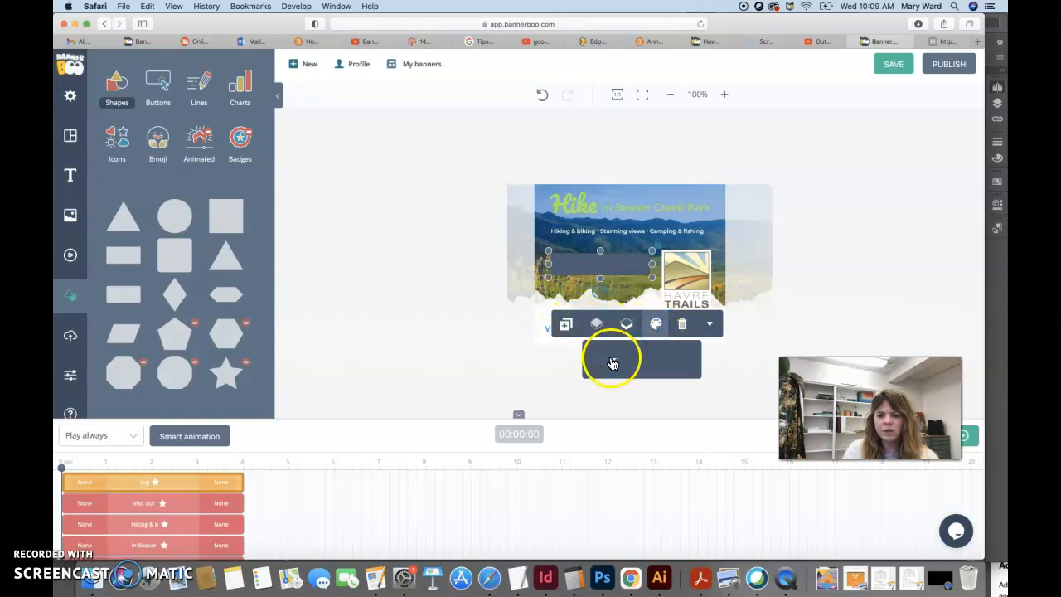
click(667, 395)
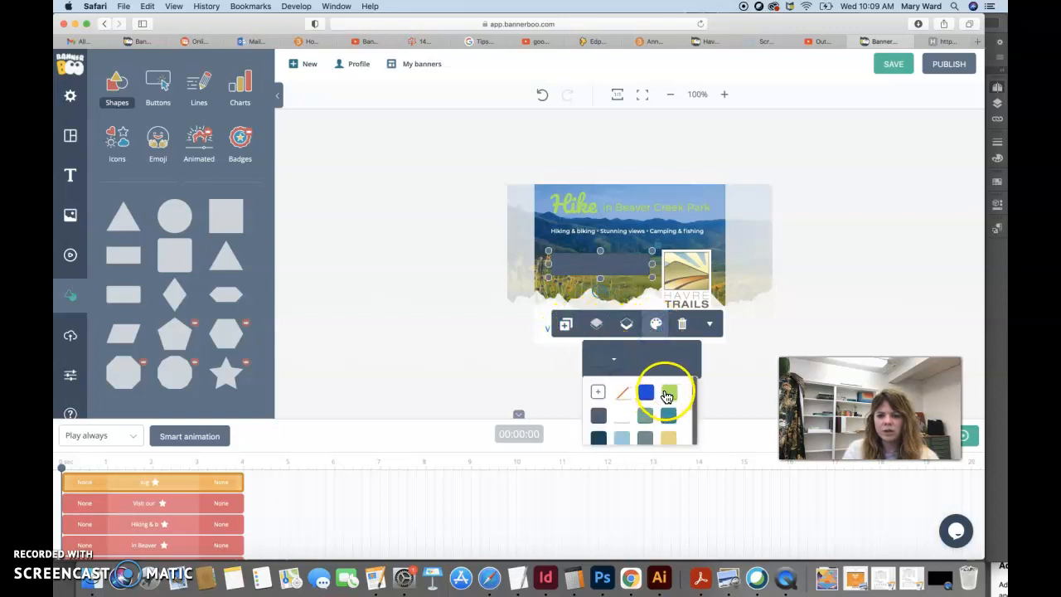
click(452, 232)
Narrow the green button and move it slightly down, aligning its left edge with the tagline
click(617, 266)
click(656, 265)
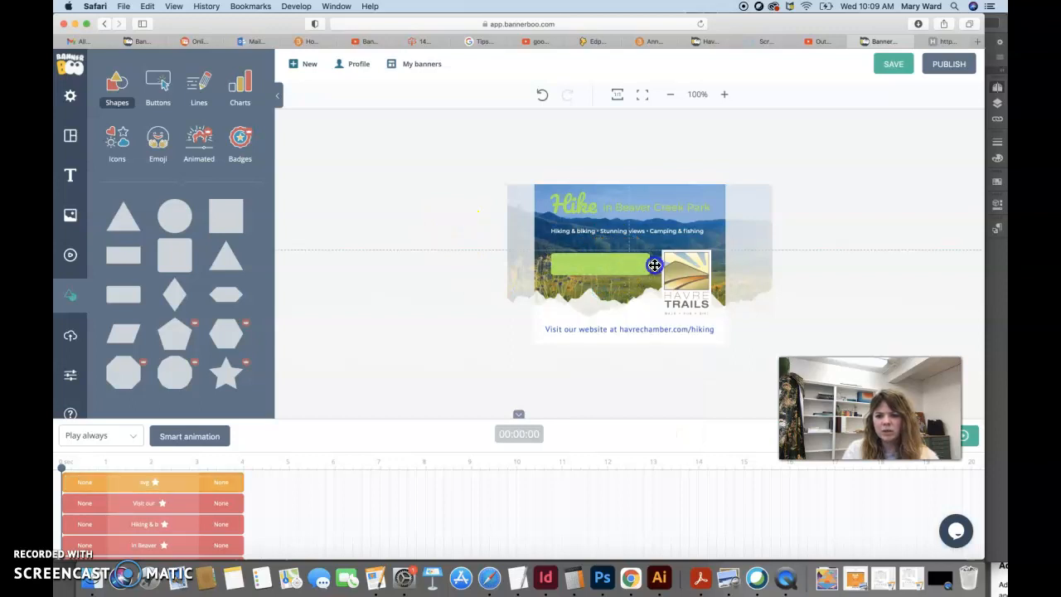
click(635, 265)
drag(649, 265, 615, 260)
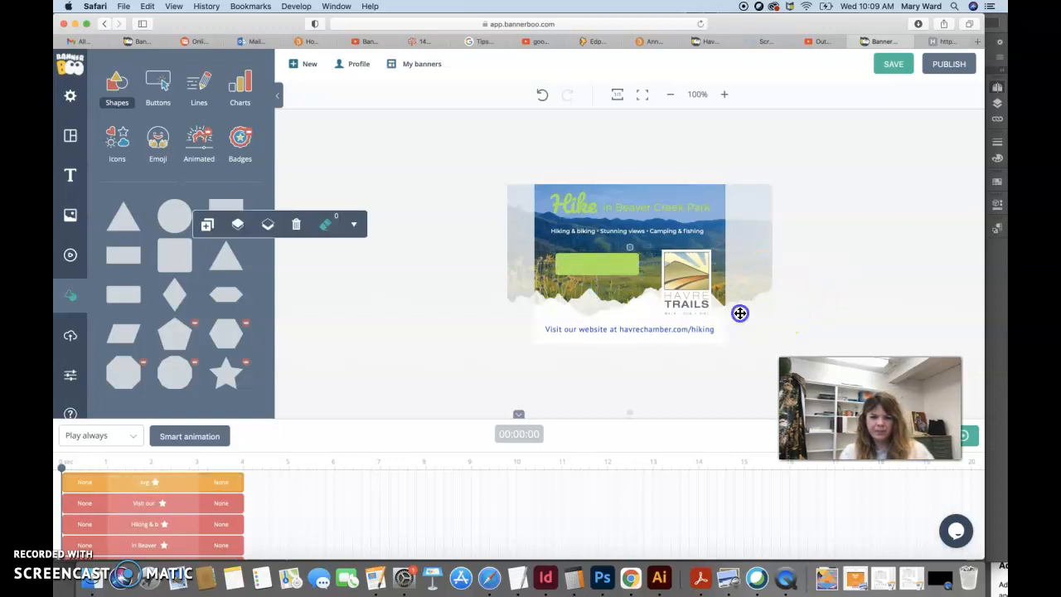
click(416, 275)
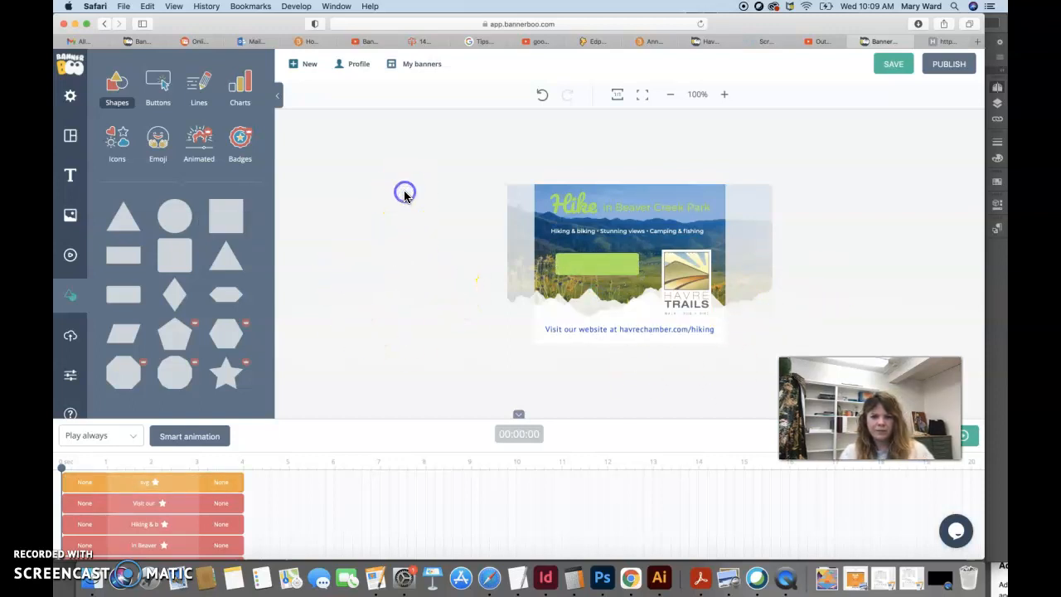
click(532, 317)
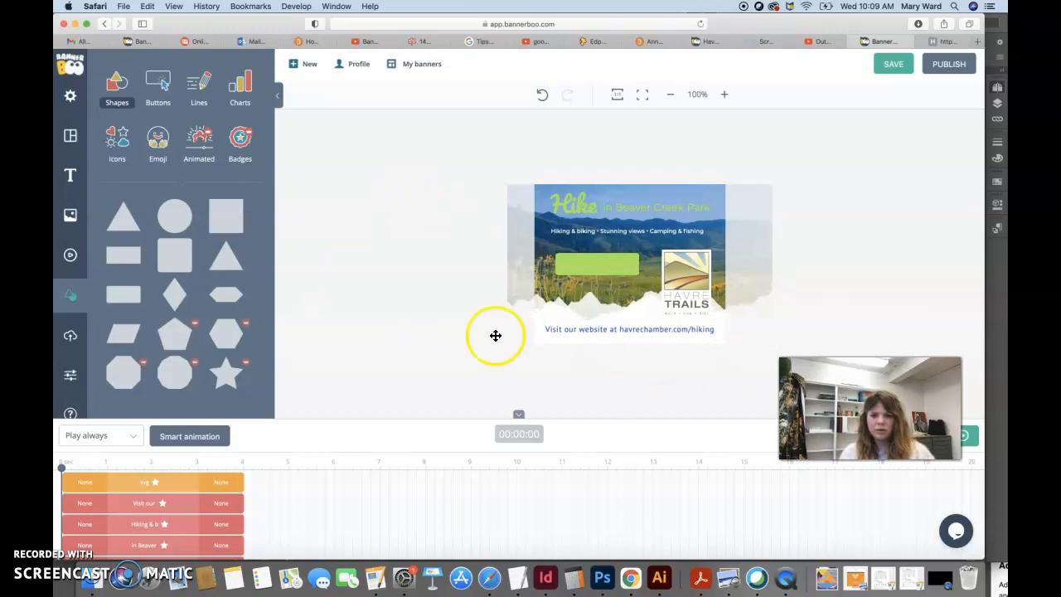
click(433, 278)
drag(610, 260, 607, 270)
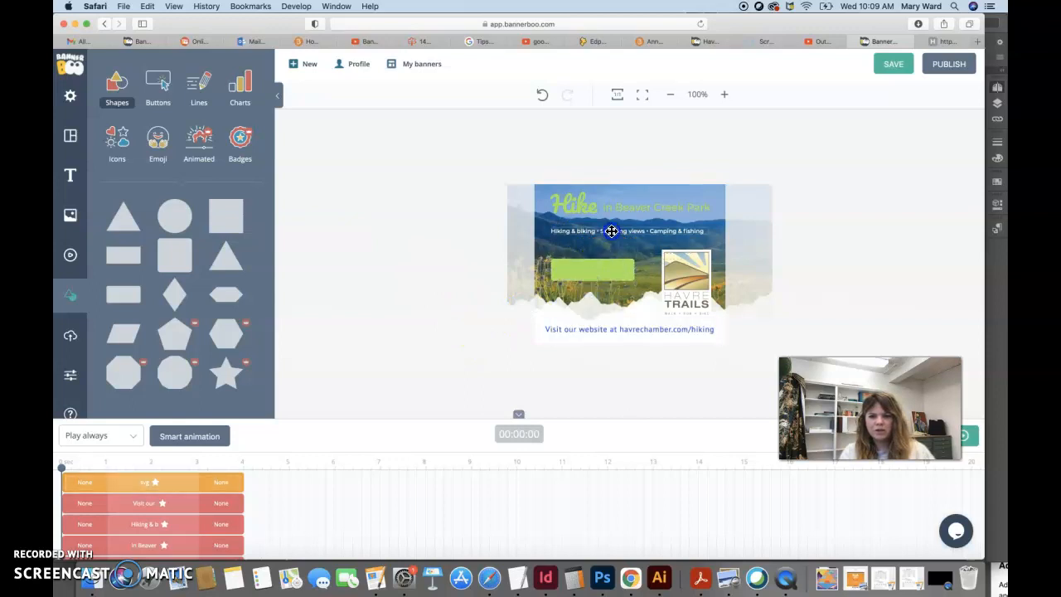
Nudge the tagline slightly down from the headline and deselect it
click(612, 230)
key(Down)
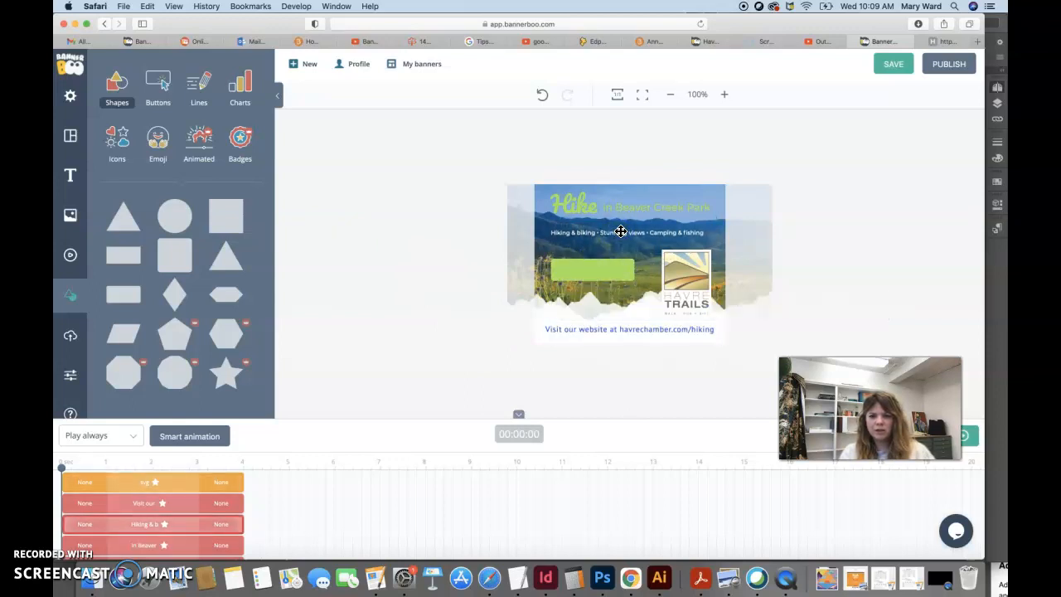
click(680, 201)
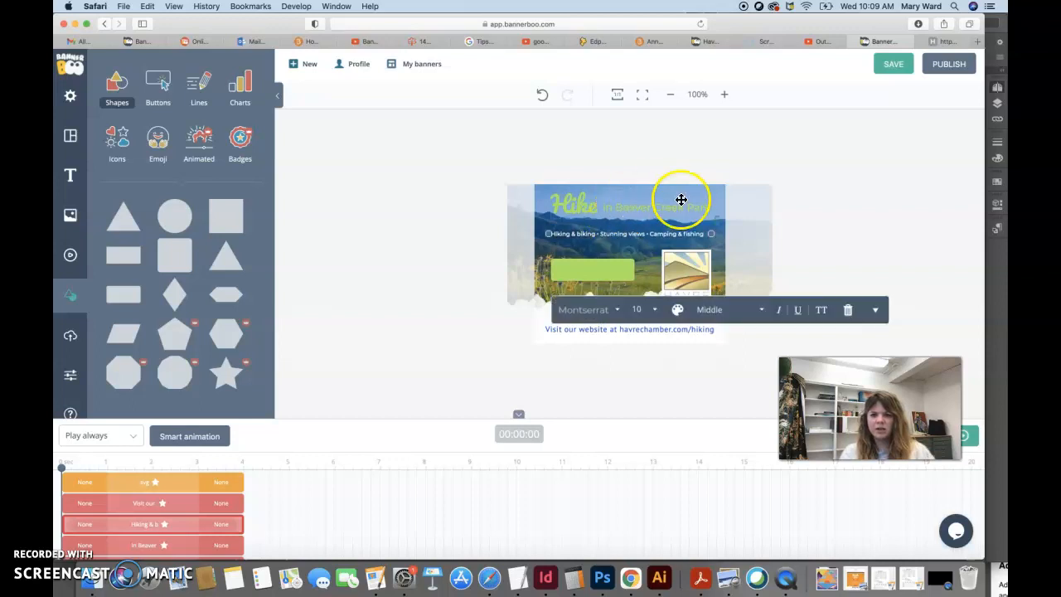
click(762, 216)
click(879, 249)
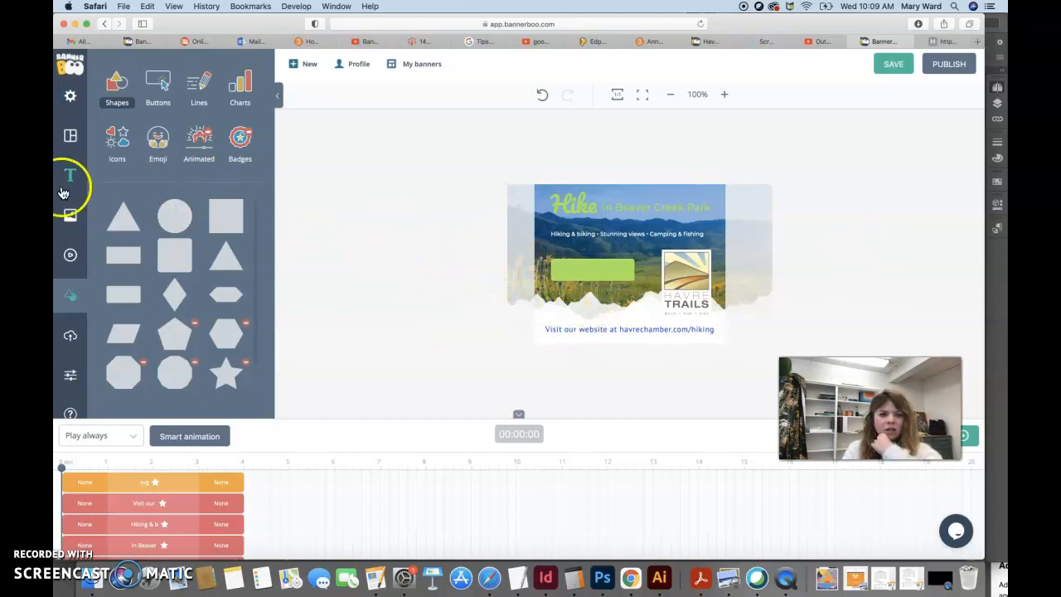
Switch to the finished Hike Bear Paw banner and examine the "More Info" button's text and style
click(70, 176)
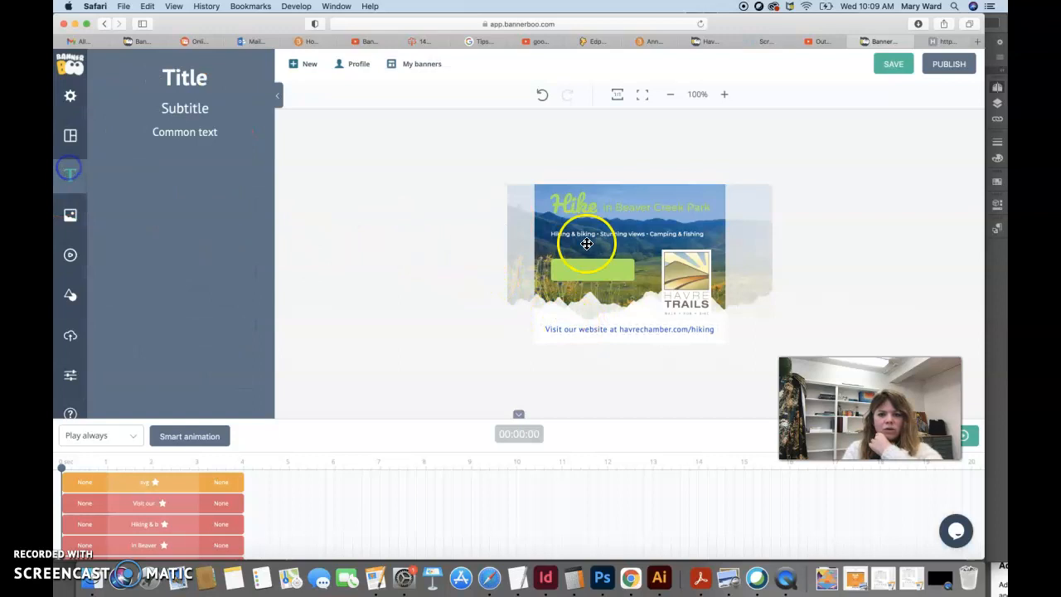
click(197, 41)
click(146, 41)
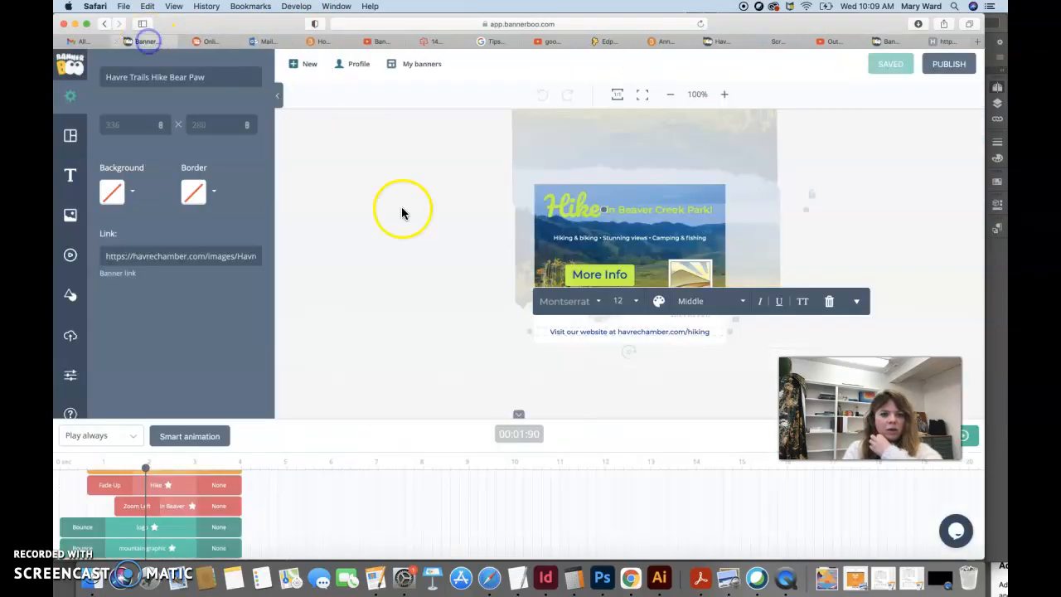
click(574, 401)
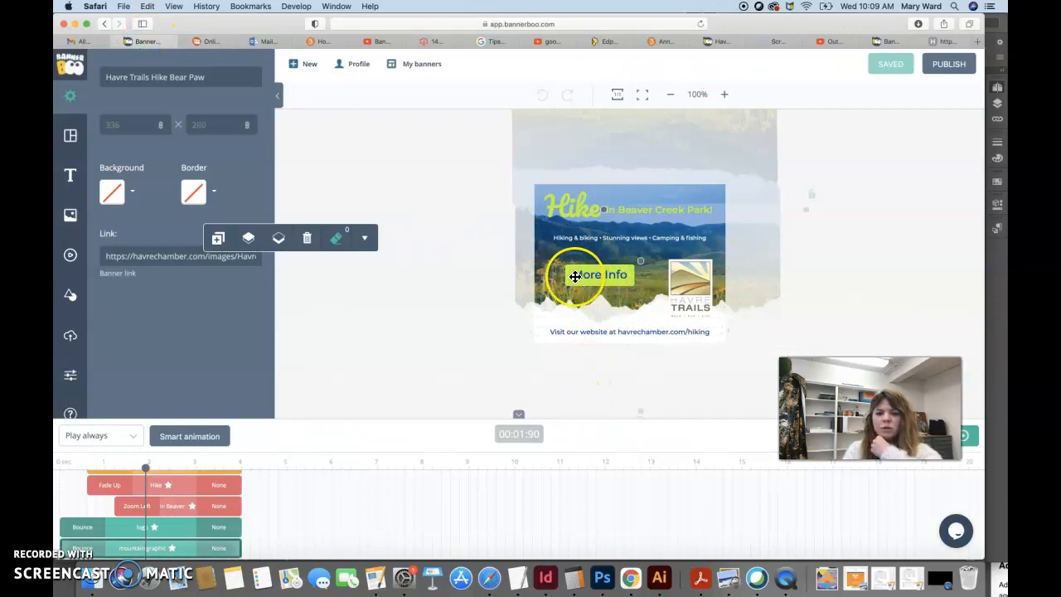
click(942, 247)
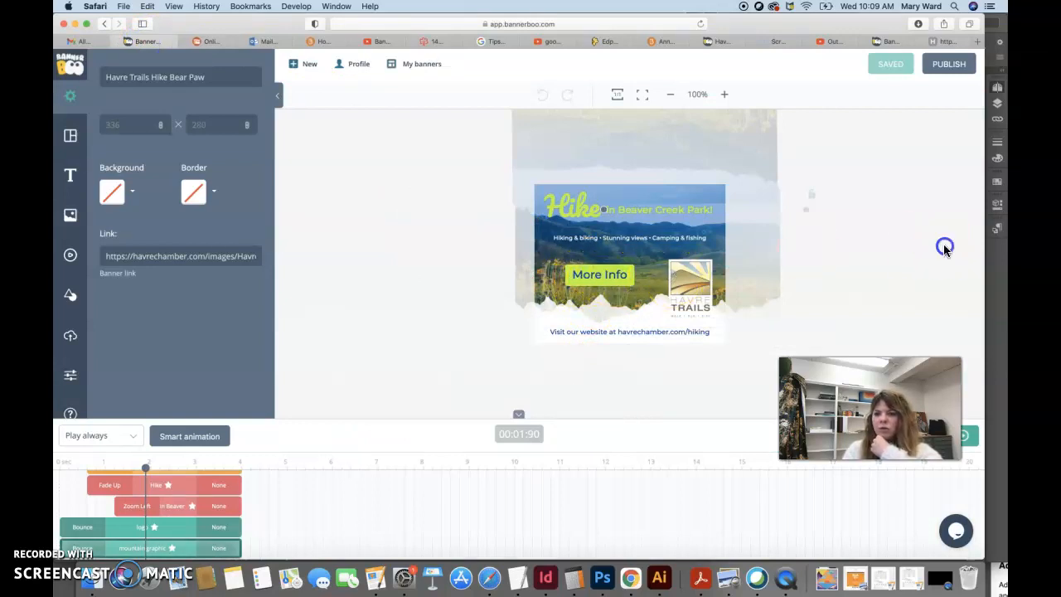
Return to the banner in progress and add a common text line reading "More Info" over the green button
click(881, 41)
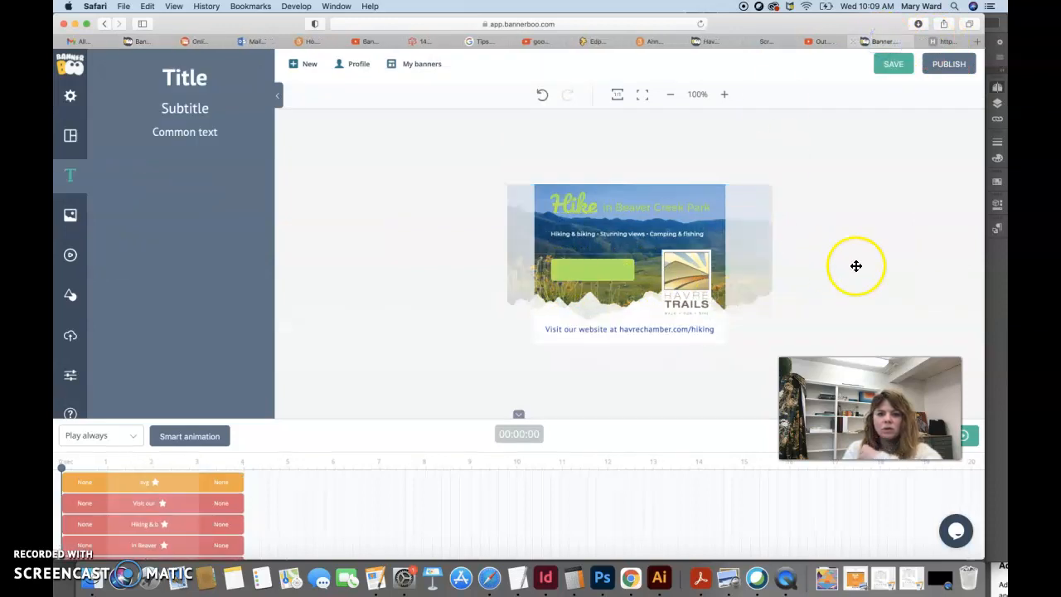
click(888, 277)
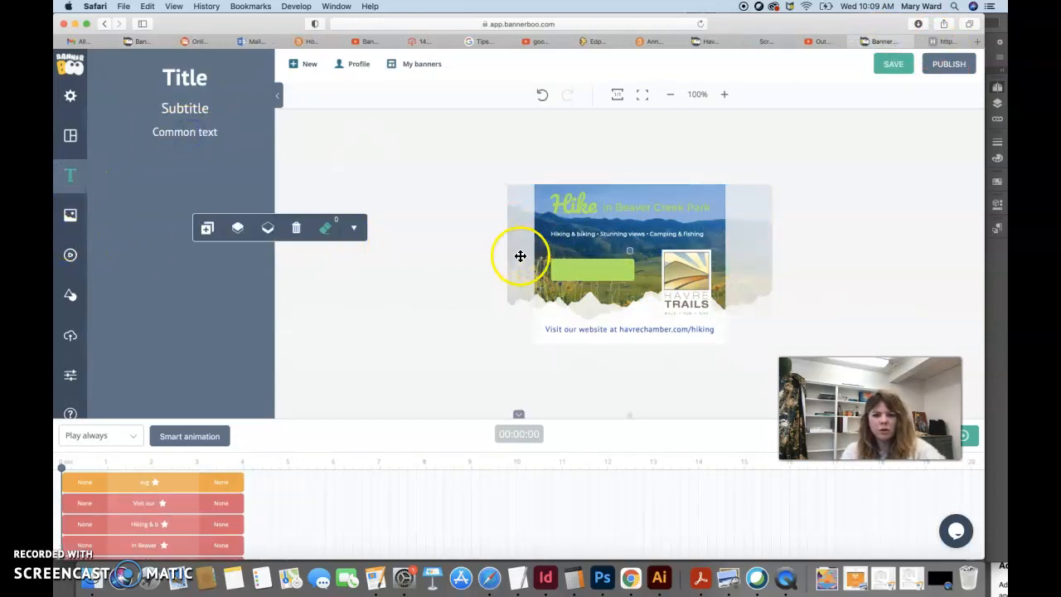
click(180, 133)
drag(180, 131, 576, 268)
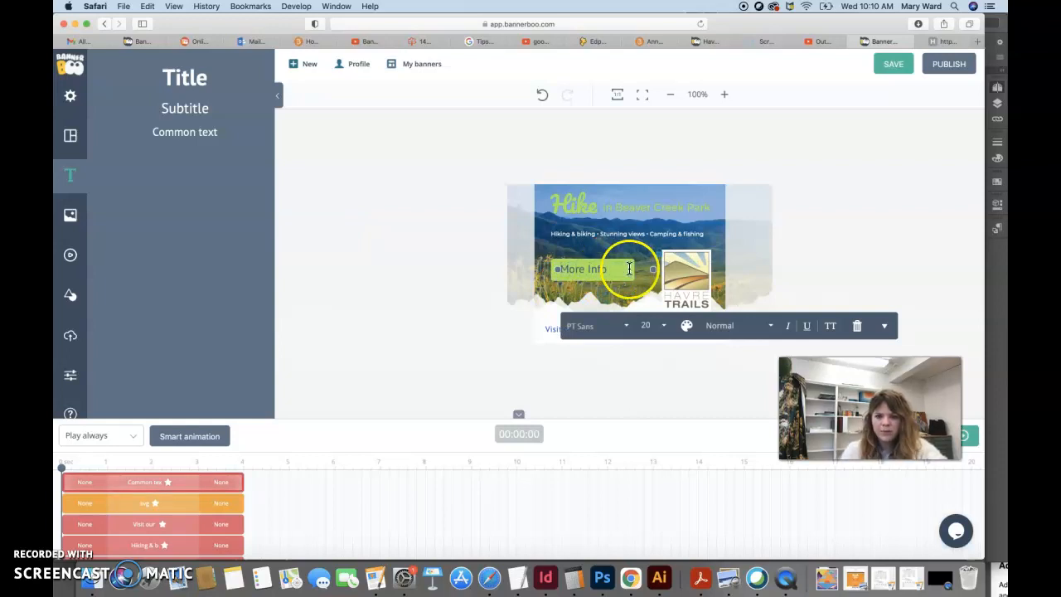
Color the "More Info" text the saved royal blue and nudge it slightly right within the green button
click(686, 325)
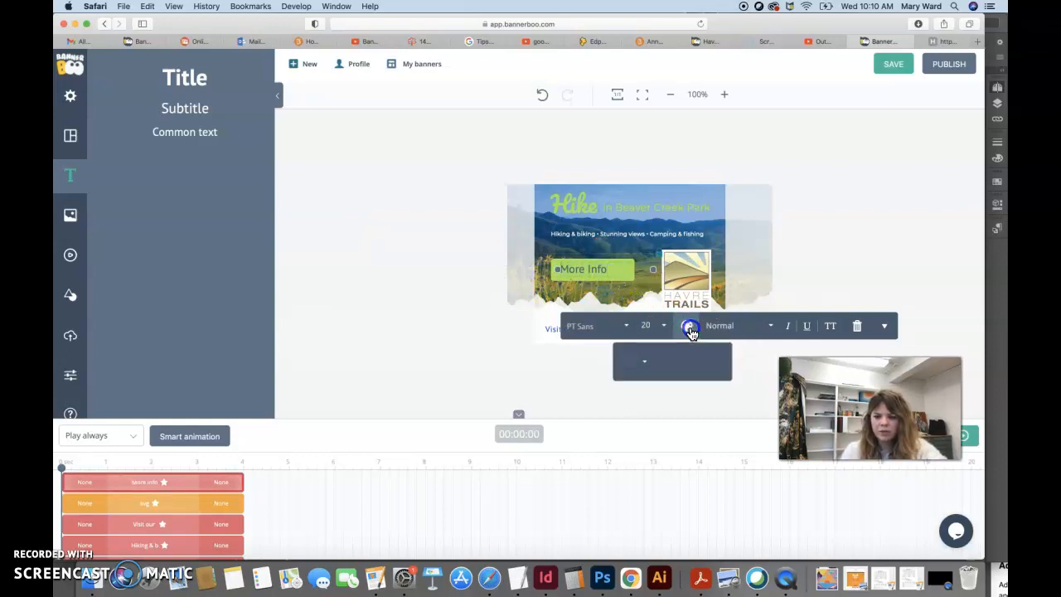
click(643, 363)
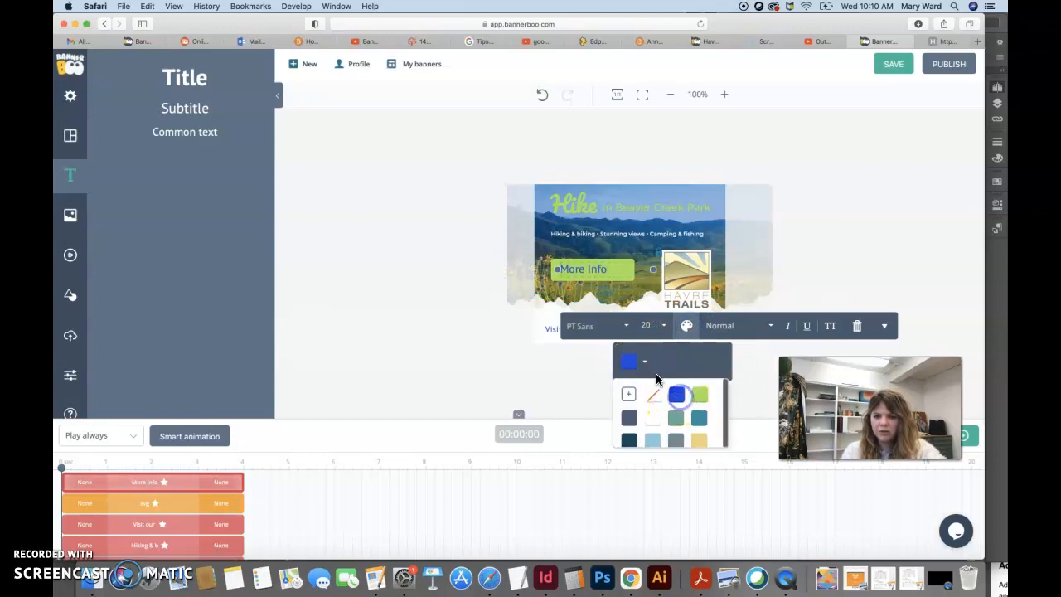
click(596, 270)
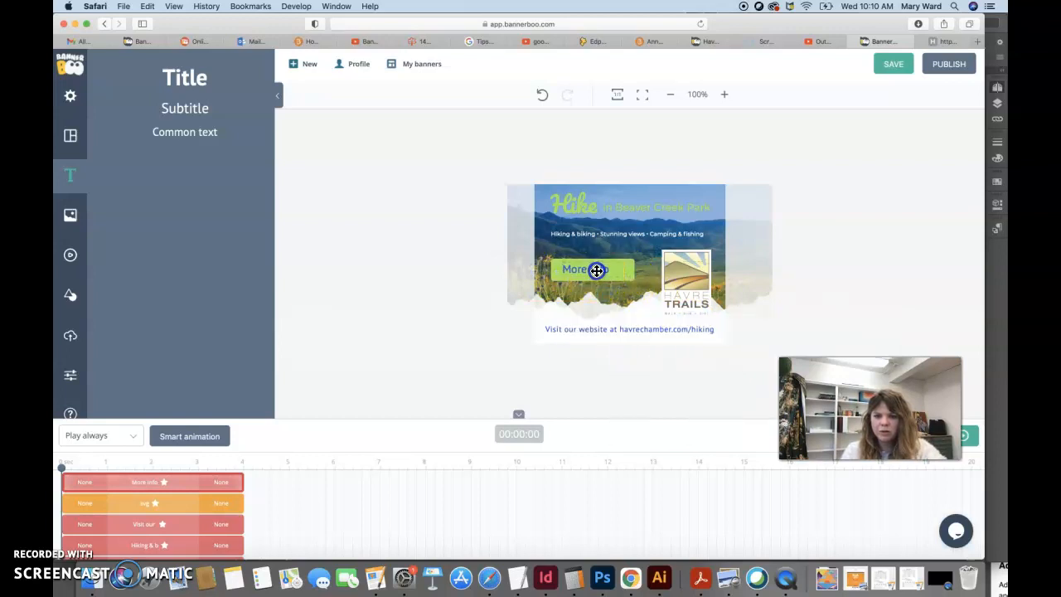
click(900, 262)
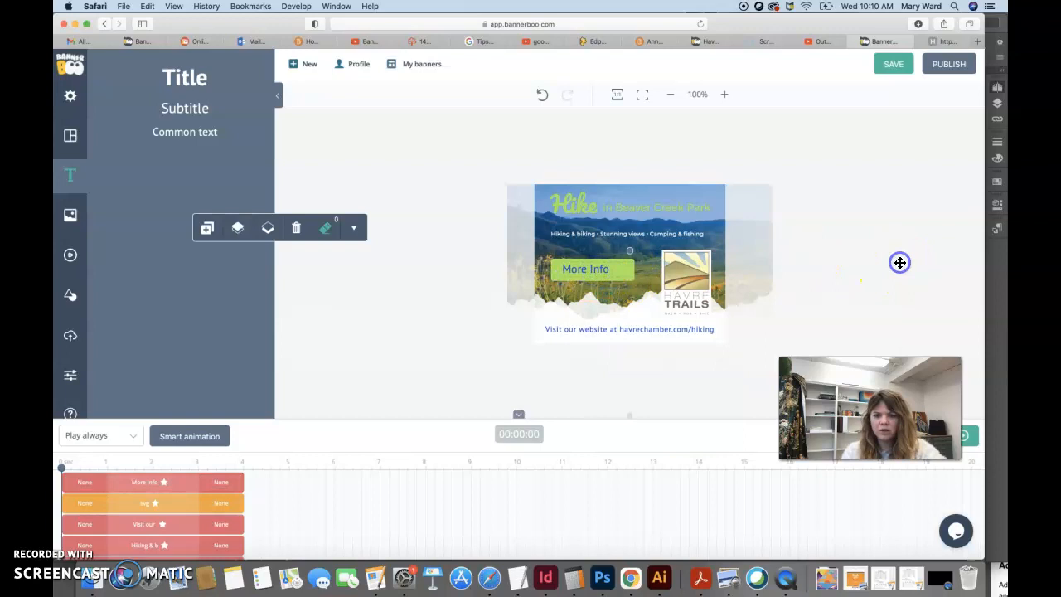
click(592, 272)
click(592, 272)
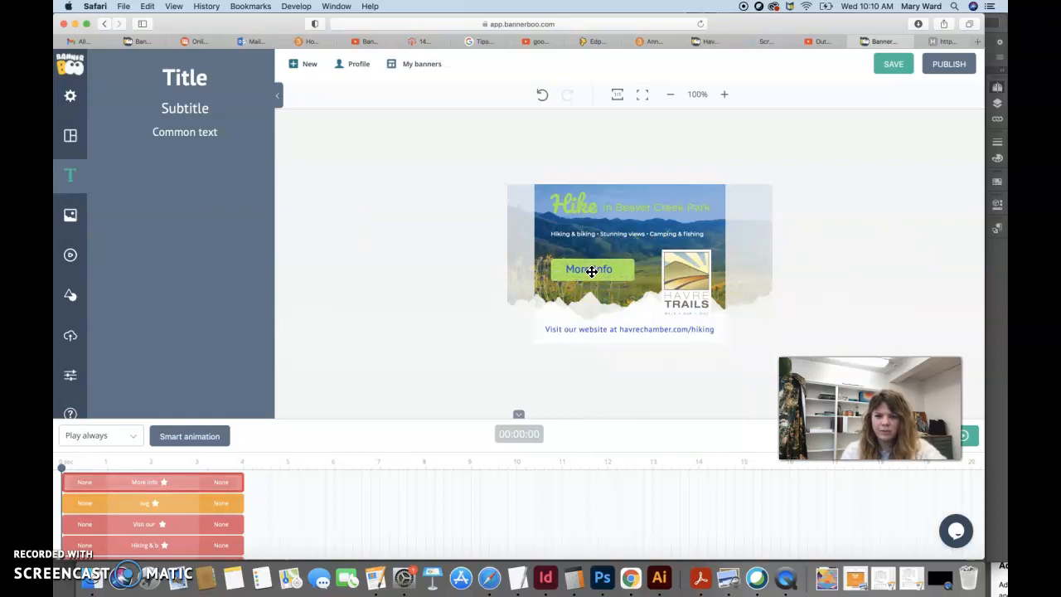
click(442, 276)
Trim the green button slightly on its left side and shift the "More Info" text slightly right to center it
double_click(596, 269)
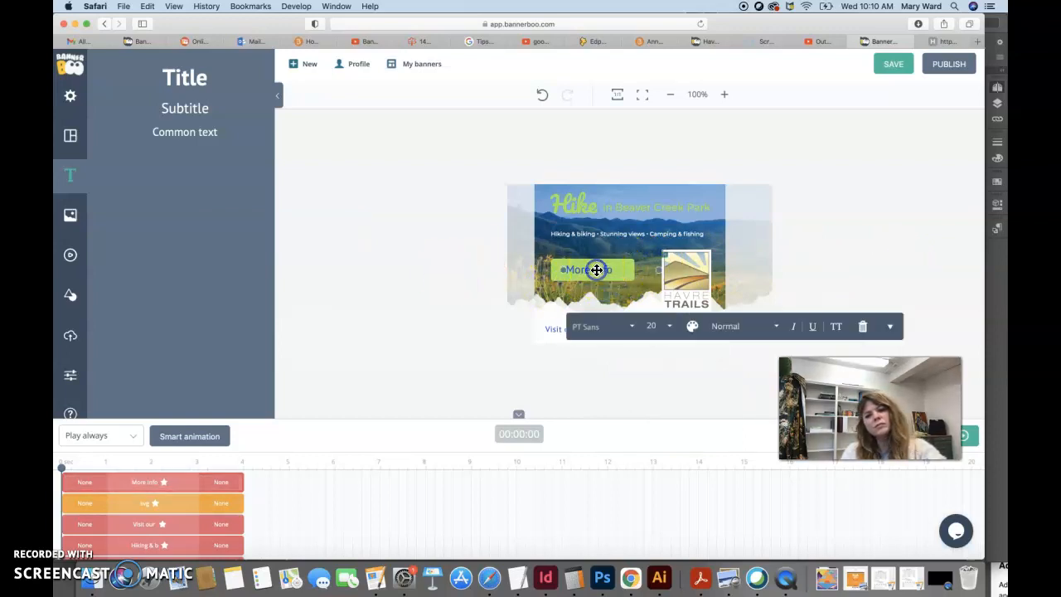
click(561, 271)
click(550, 271)
drag(635, 271, 636, 270)
click(785, 293)
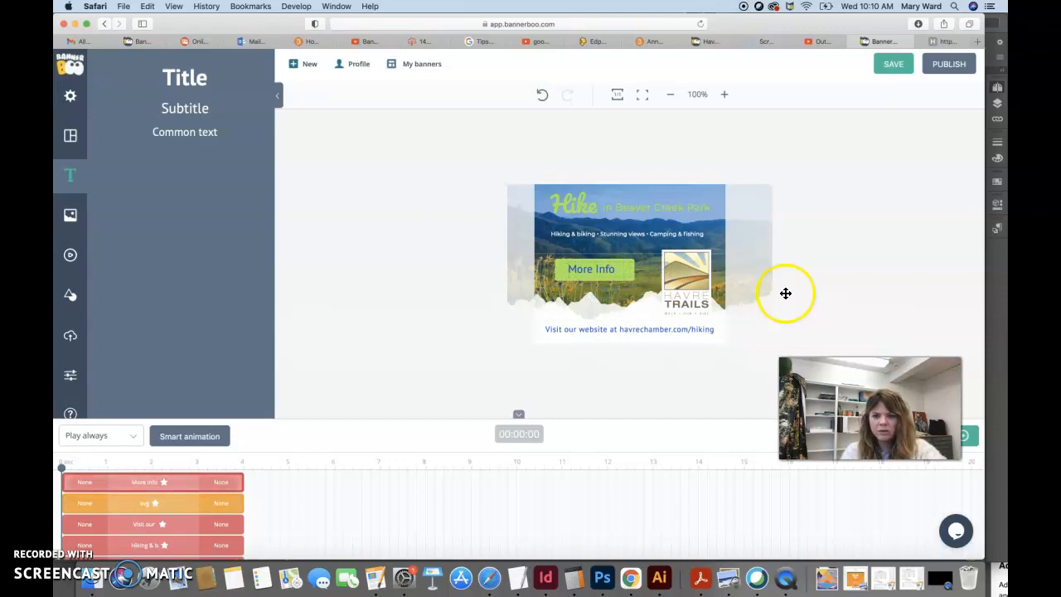
click(992, 310)
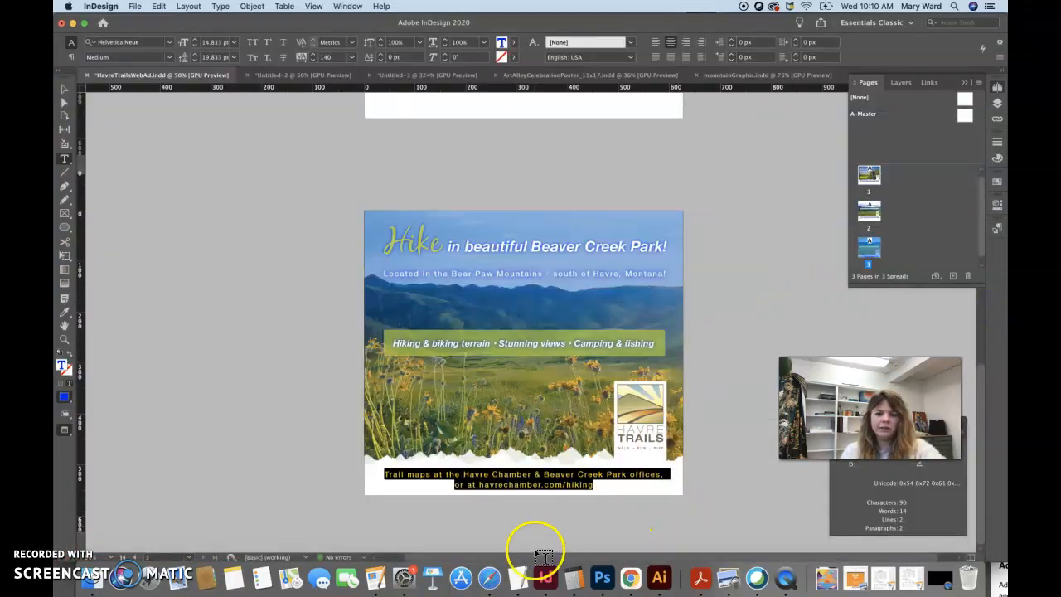
click(489, 579)
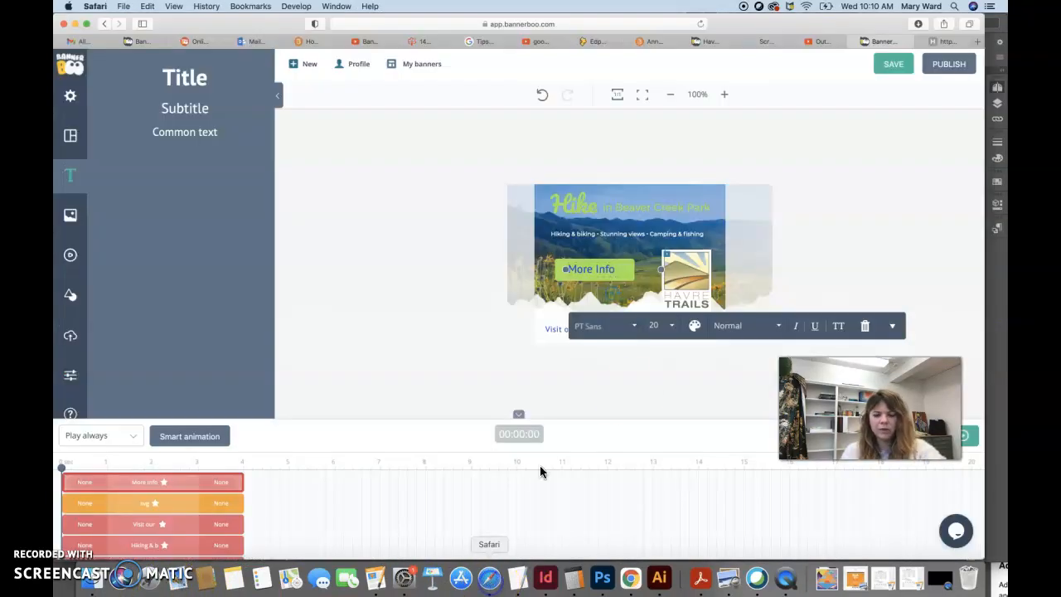
click(736, 395)
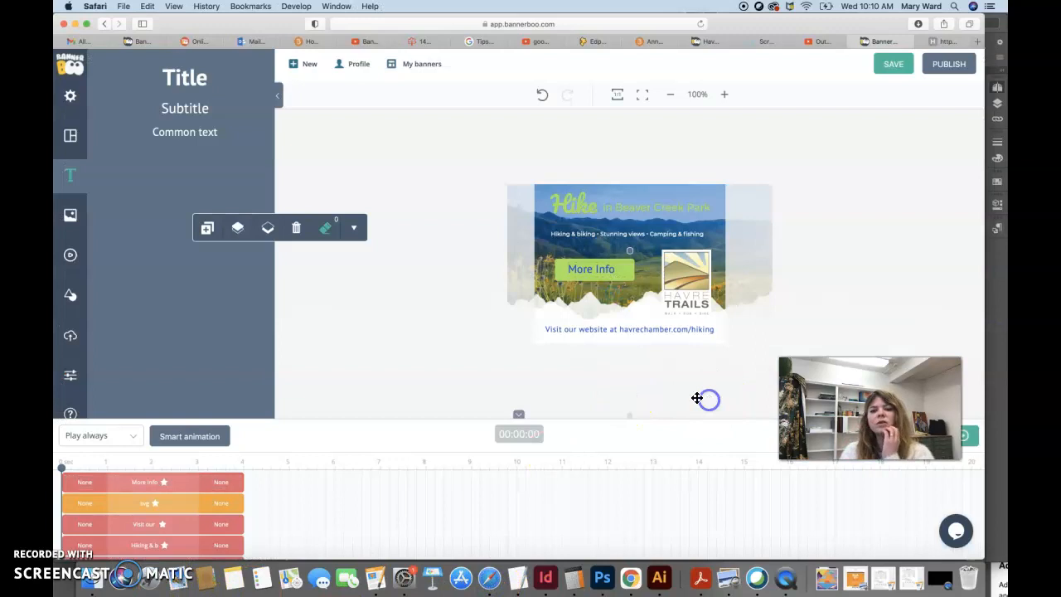
Fine-tune the "More Info" text's position so it sits centered on the green button, and deselect it
click(628, 259)
click(557, 272)
click(635, 271)
click(635, 271)
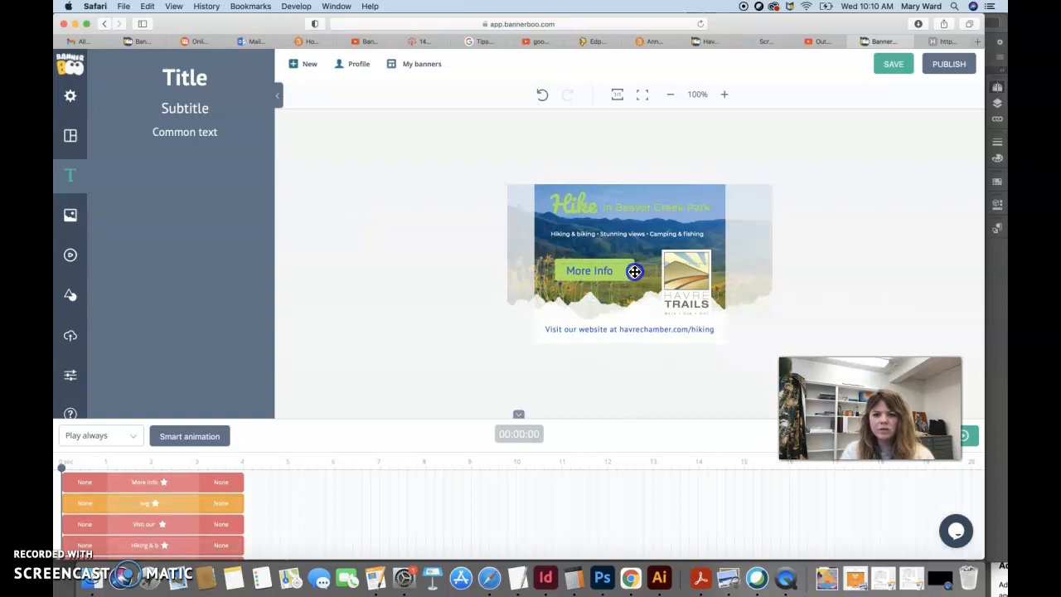
click(635, 271)
click(635, 271)
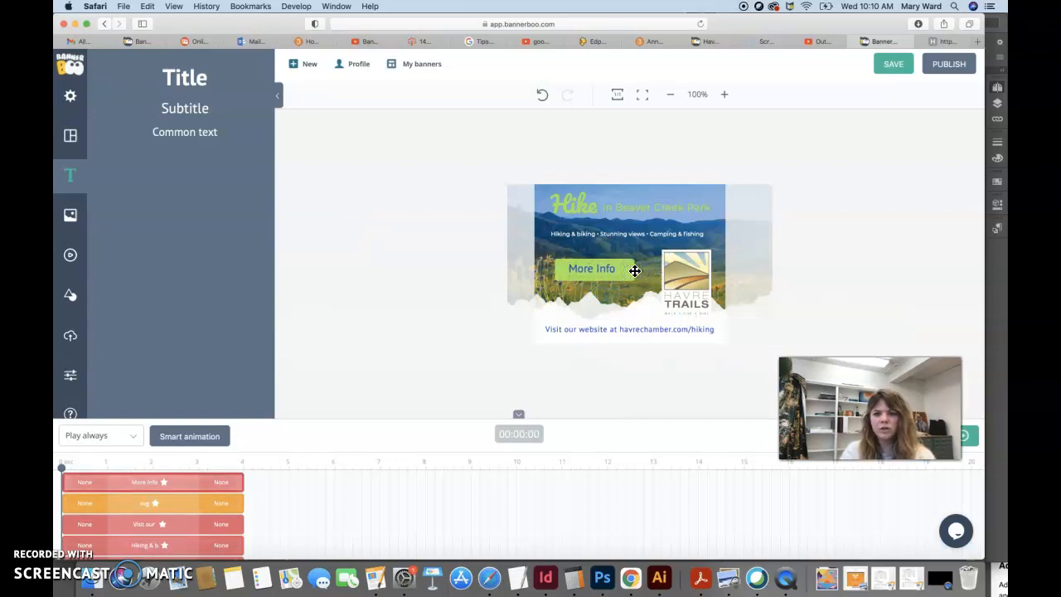
click(885, 230)
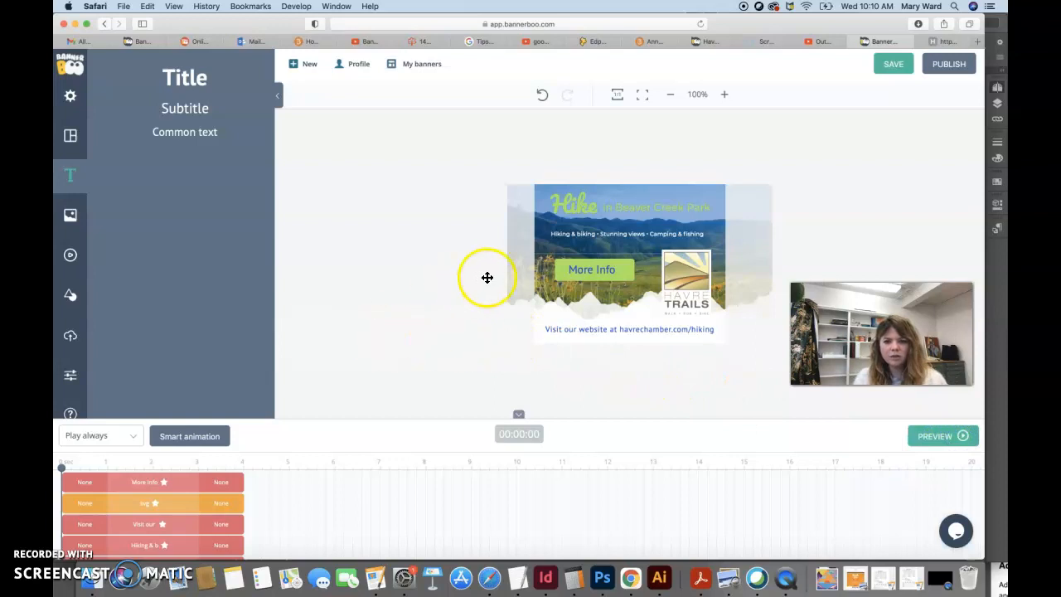
click(517, 271)
click(407, 357)
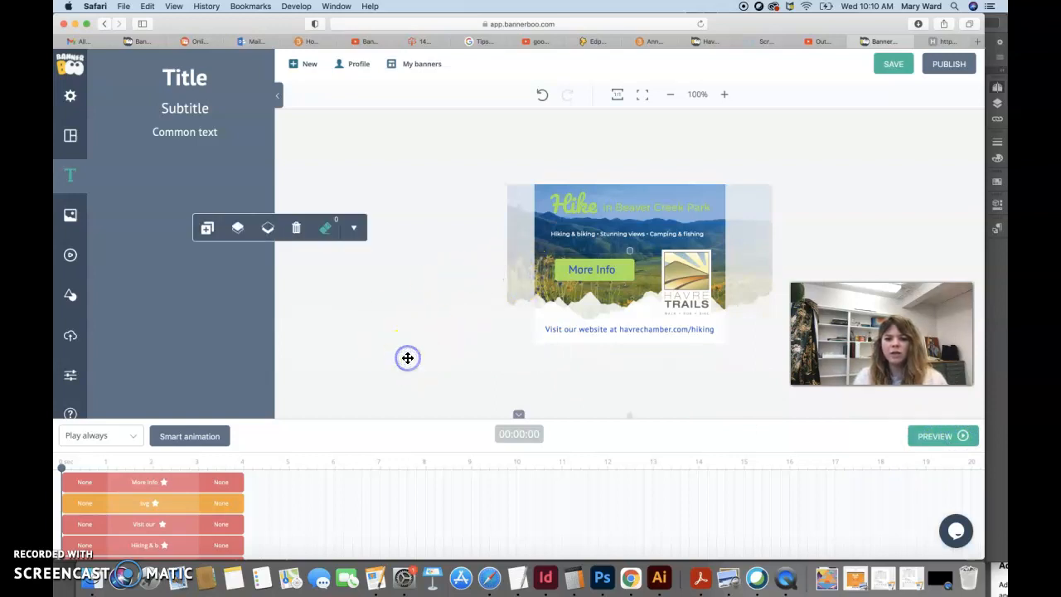